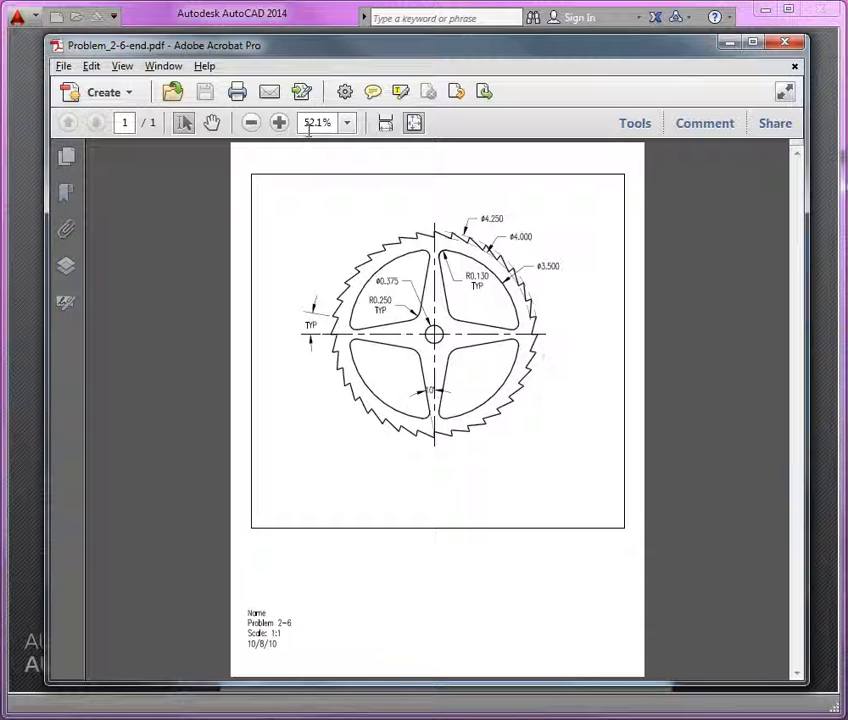
Step: Zoom into the sprocket in the Problem_2-6-end reference PDF with a marquee zoom to read its dimensions
click(124, 67)
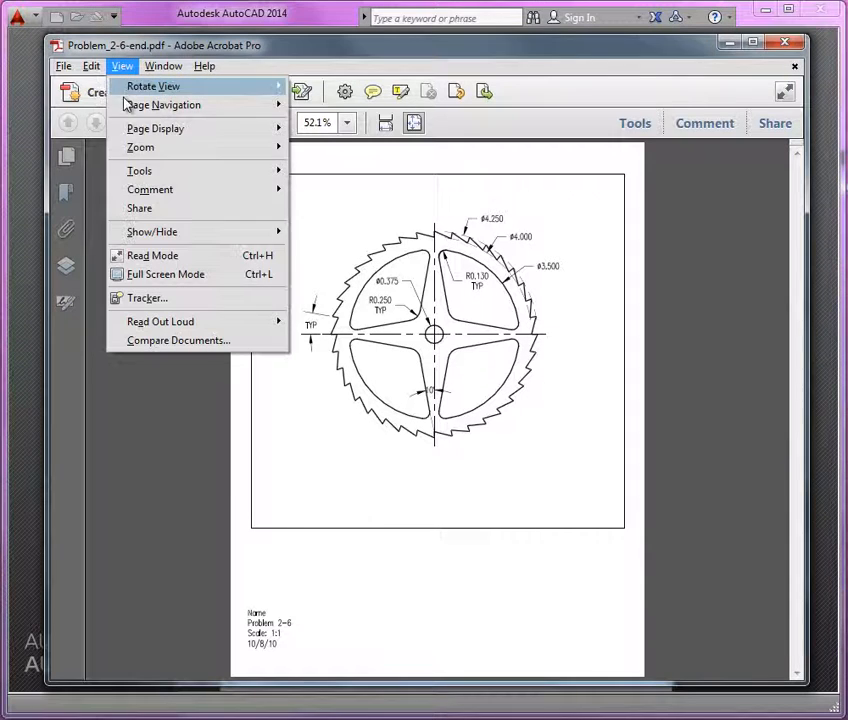
mouse_move(152, 148)
click(357, 168)
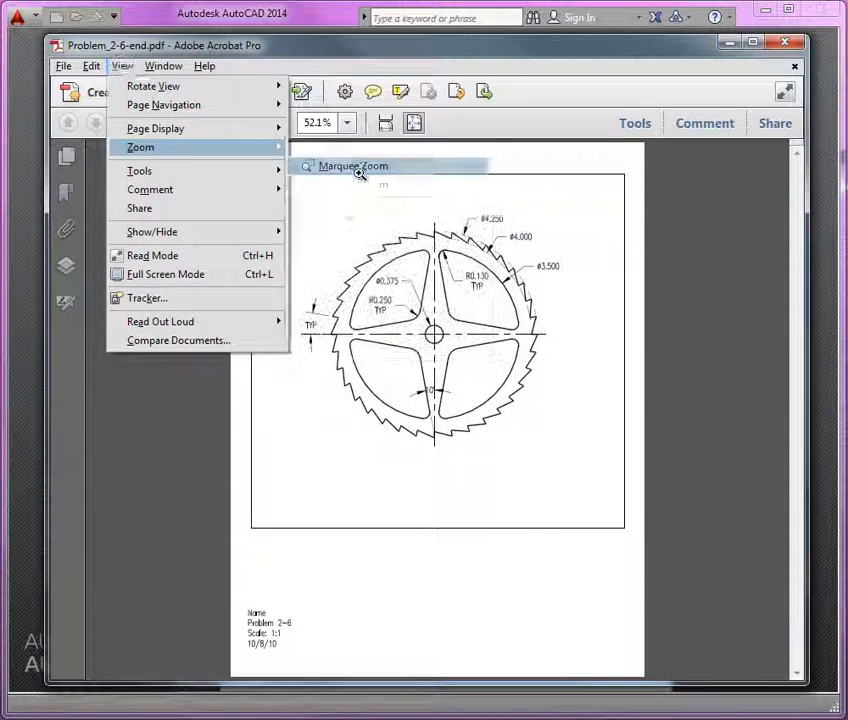
drag(291, 196, 563, 487)
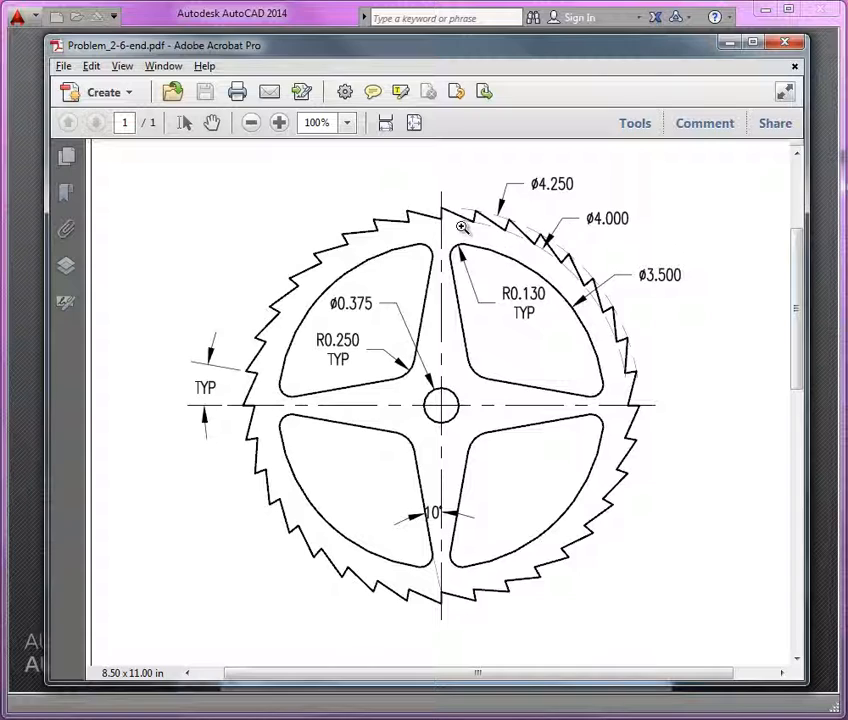
Step: Create a new drawing based on the Mech-temp.dwt template
drag(343, 45, 239, 51)
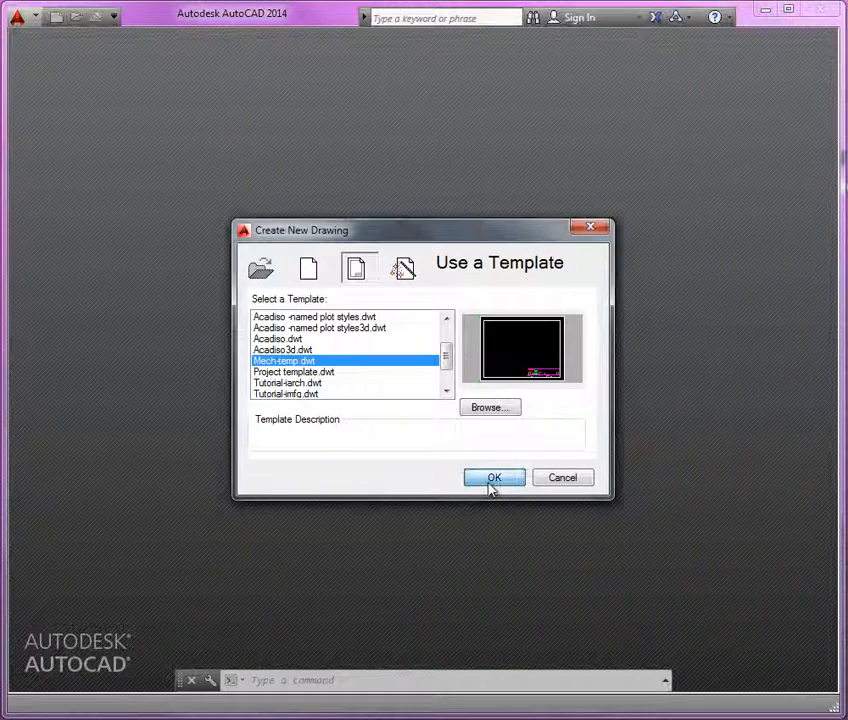
click(492, 479)
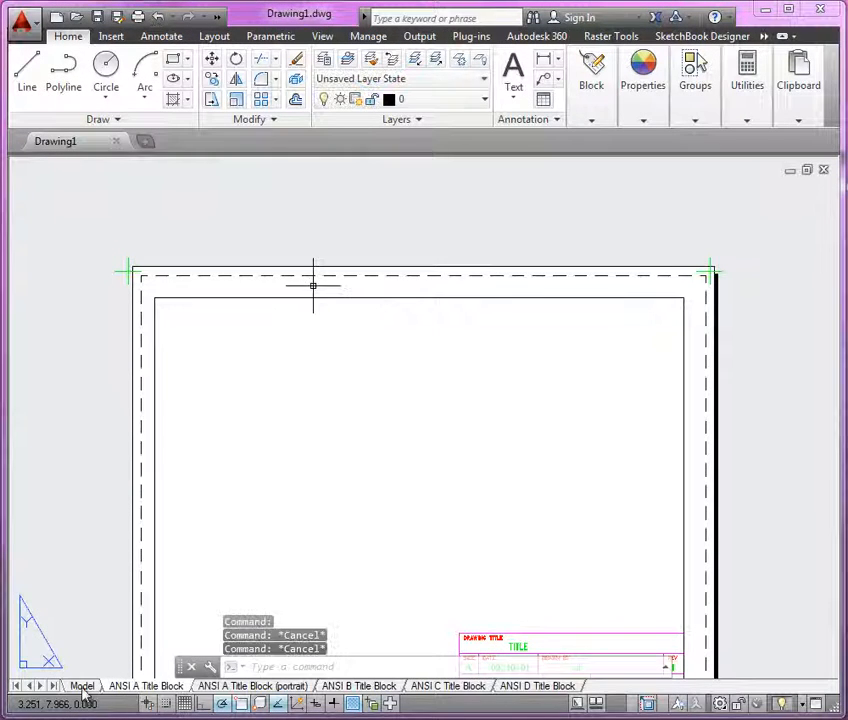
Step: Switch the new drawing to model space and turn the grid off
click(82, 686)
middle_drag(457, 369, 384, 313)
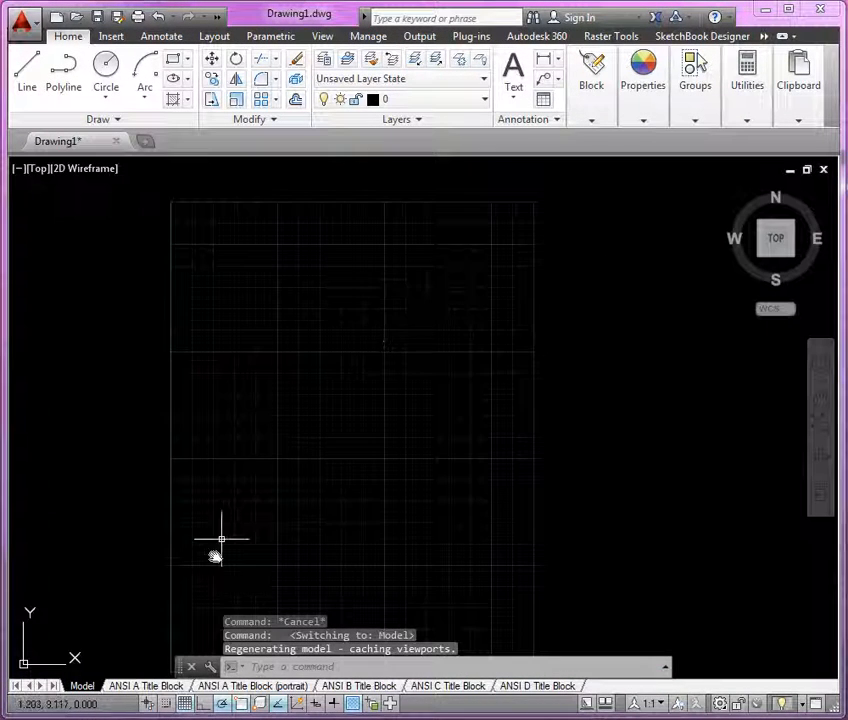
click(185, 703)
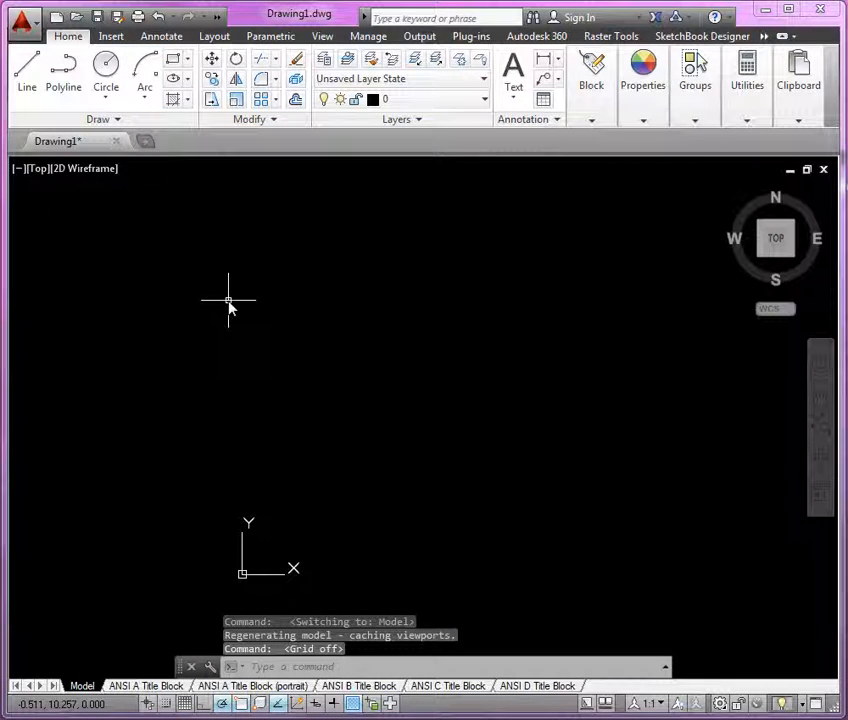
Step: Open the Drawing Units settings to check the decimal length units, then close them
text(units)
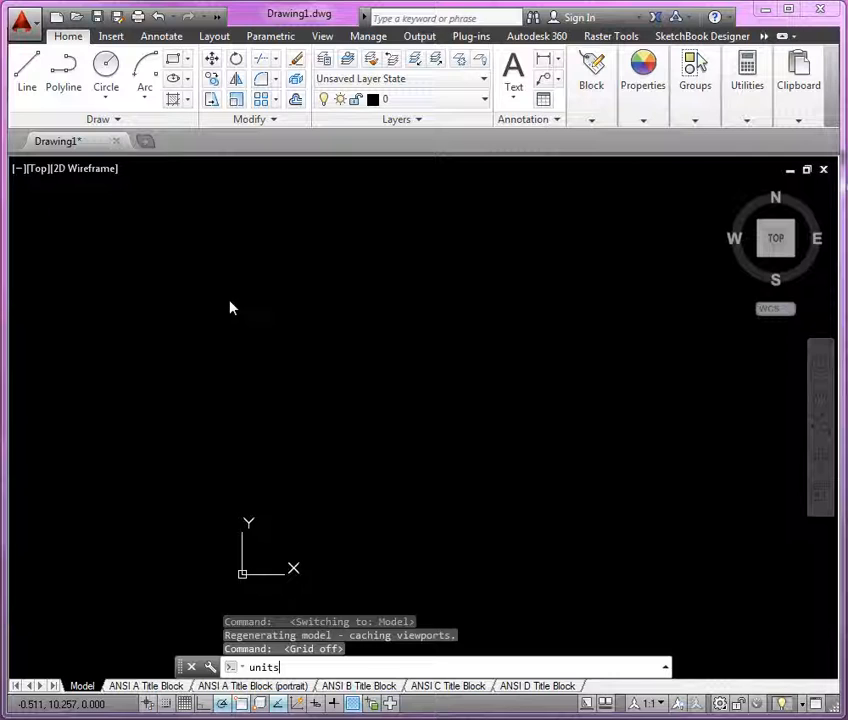
key(Return)
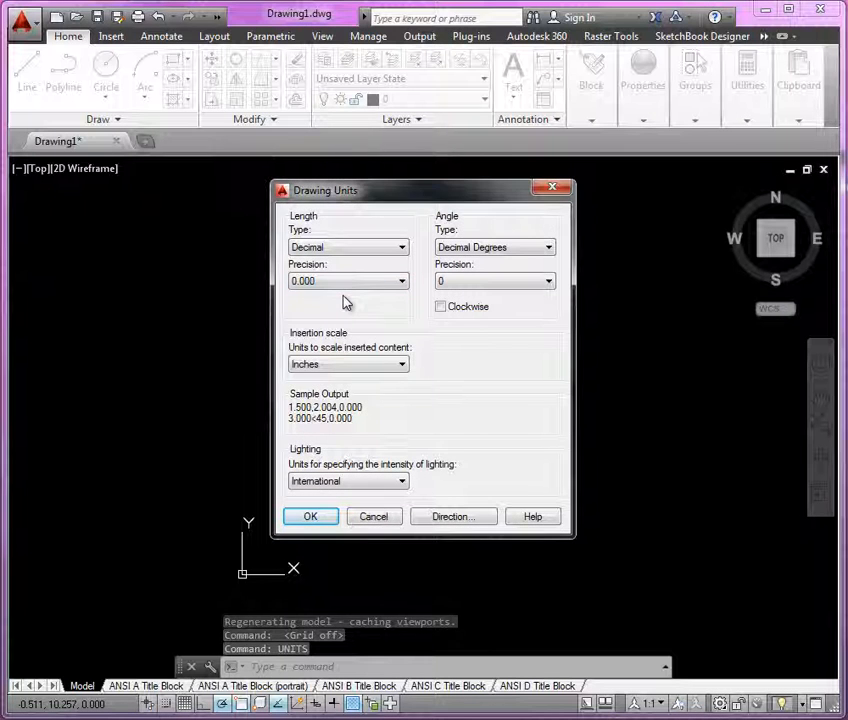
click(310, 518)
Step: Make center the current layer
scroll(371, 446, down, 2)
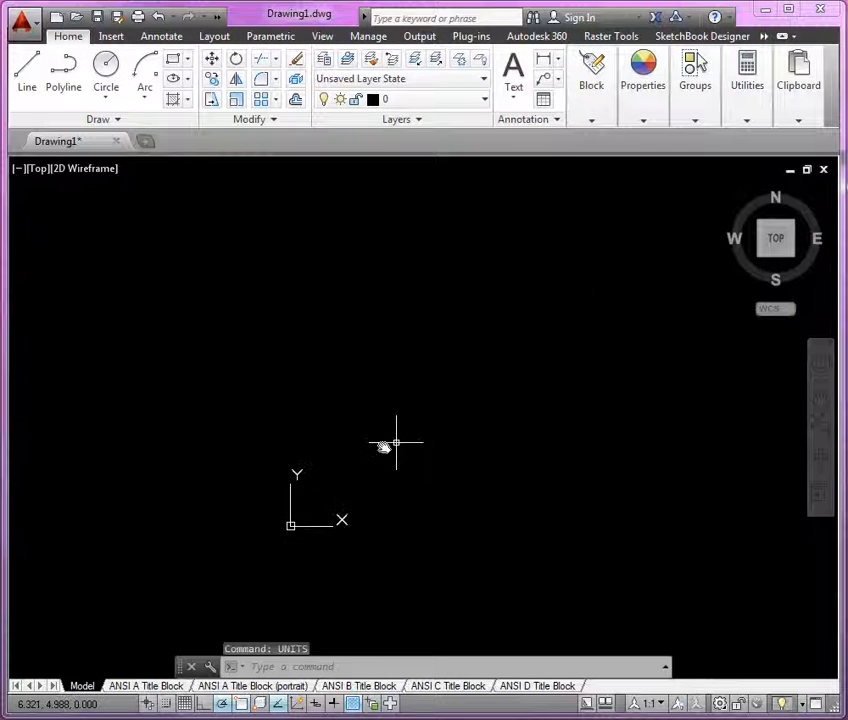
middle_drag(396, 441, 328, 452)
click(471, 104)
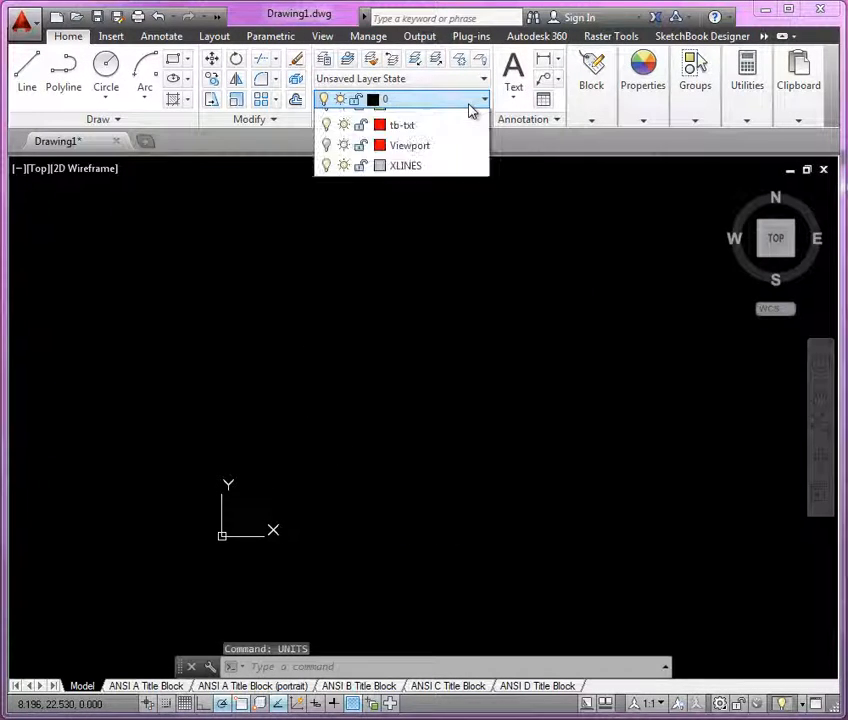
click(422, 184)
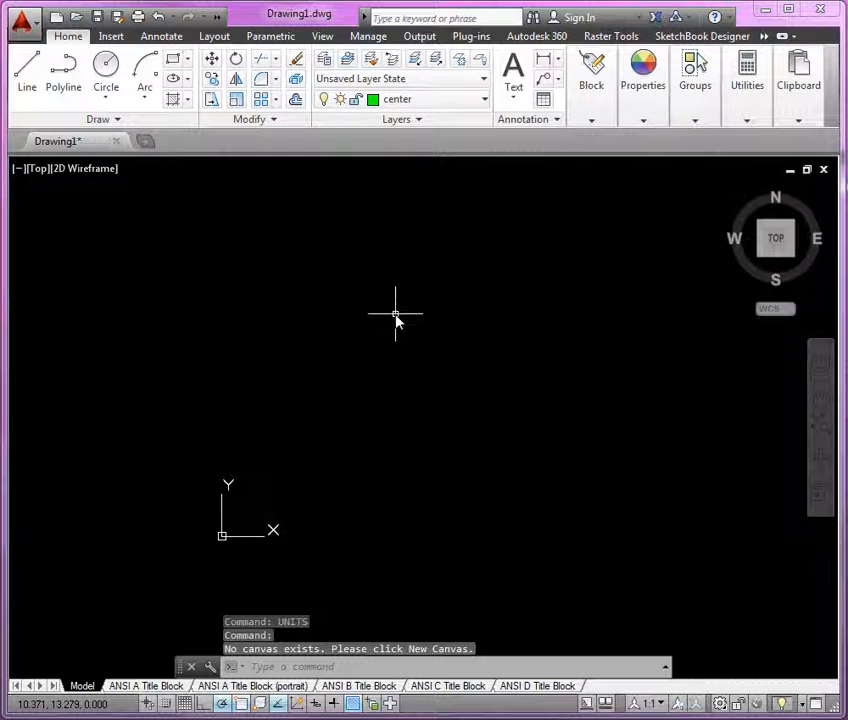
Step: Draw a vertical construction line through a point near the middle of the drawing area
text(xl)
key(Return)
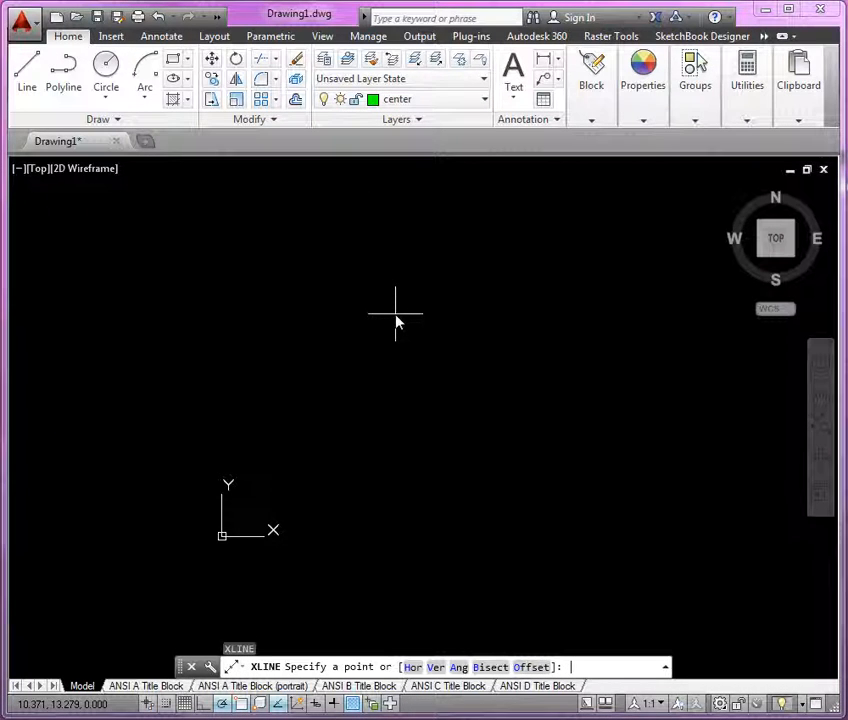
text(v)
key(Return)
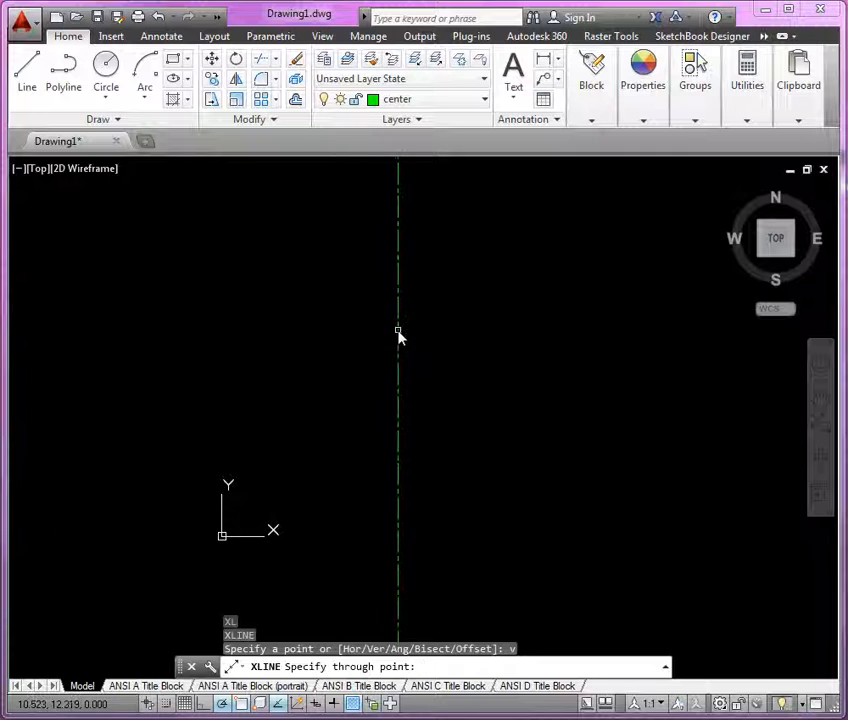
click(399, 334)
key(Return)
key(Return)
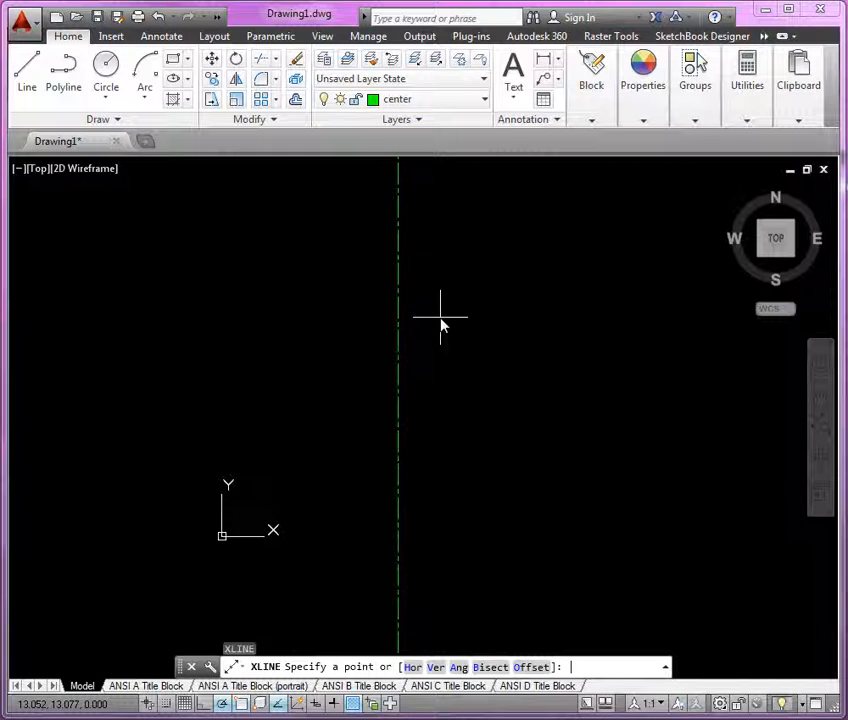
Step: Draw a horizontal construction line through the same point, crossing the vertical one
text(h)
key(Return)
click(399, 331)
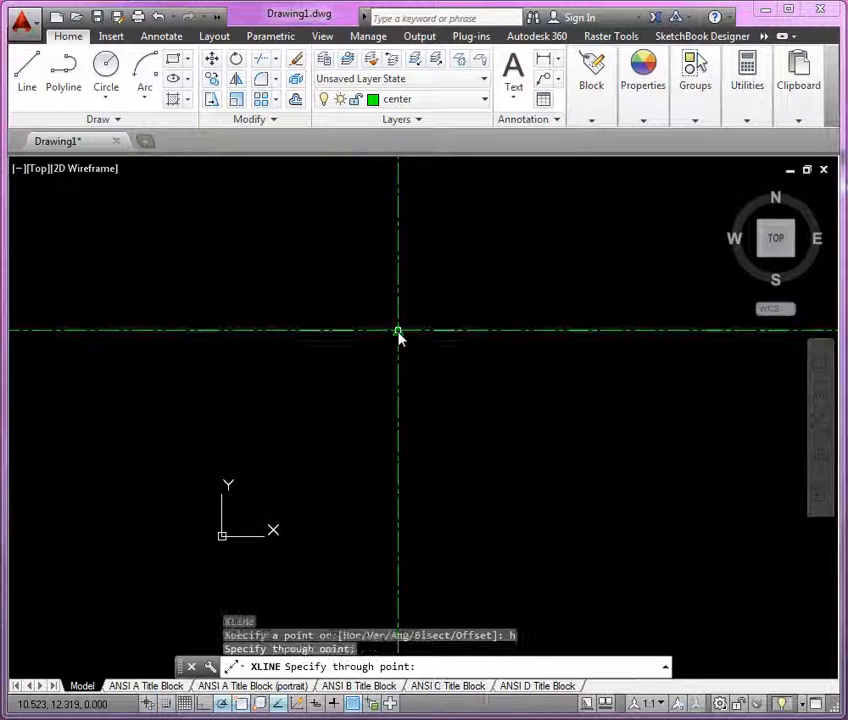
Step: Make OBJECT the current layer
middle_drag(457, 294, 441, 339)
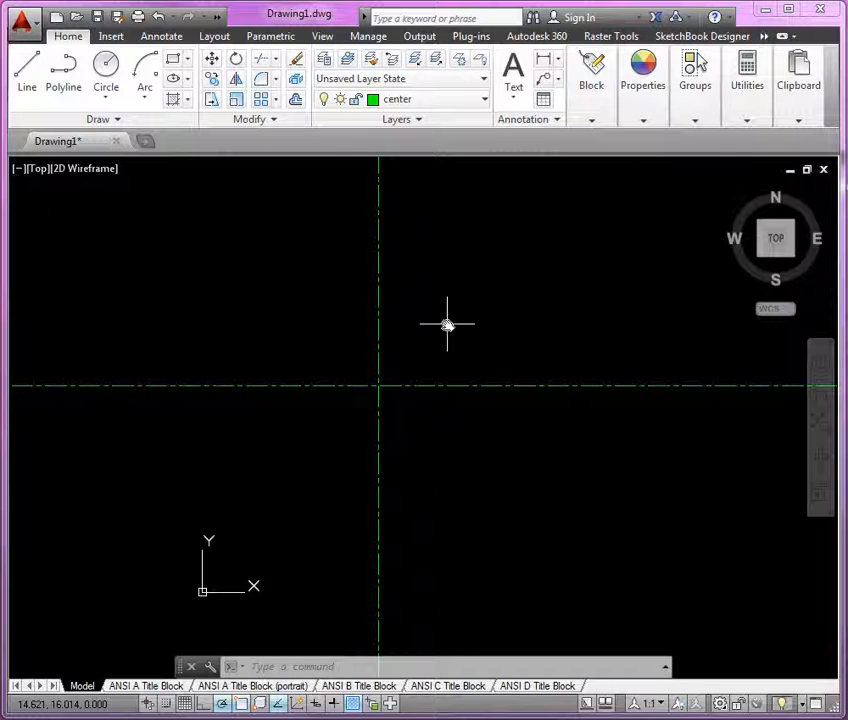
click(474, 100)
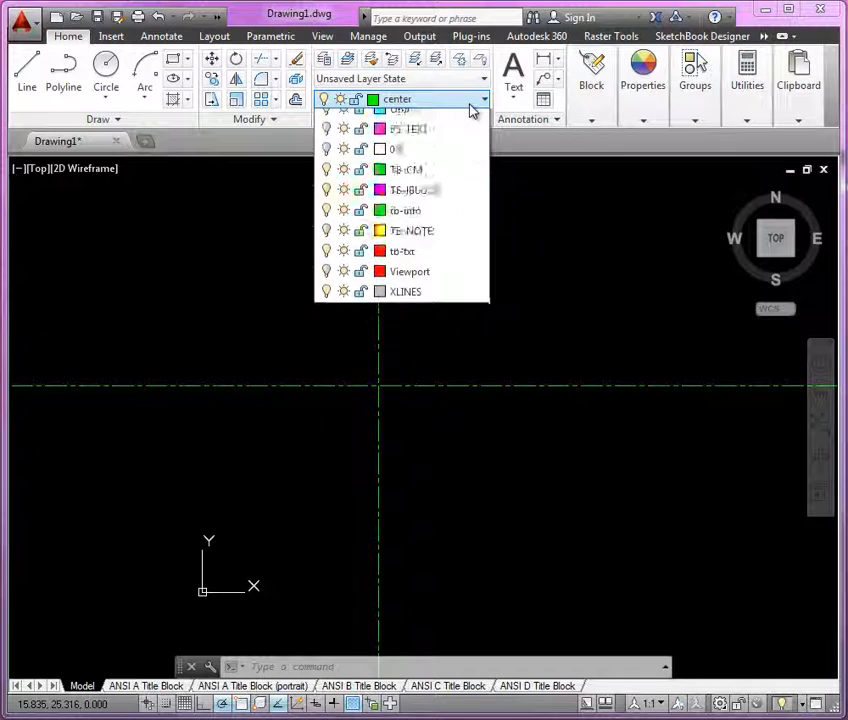
click(413, 303)
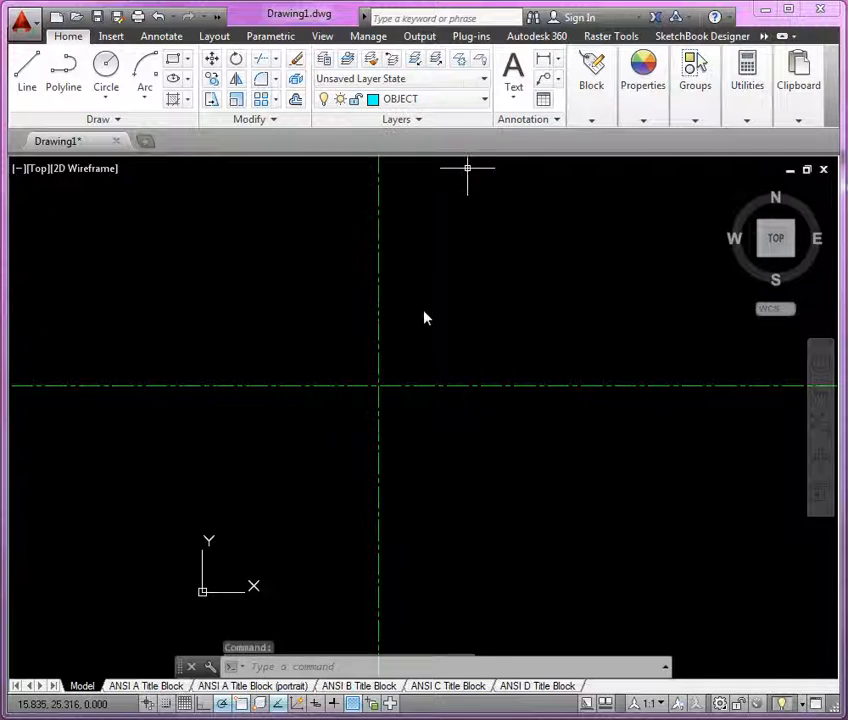
Step: Draw a circle of diameter 4.25 centered on the construction line intersection
click(110, 68)
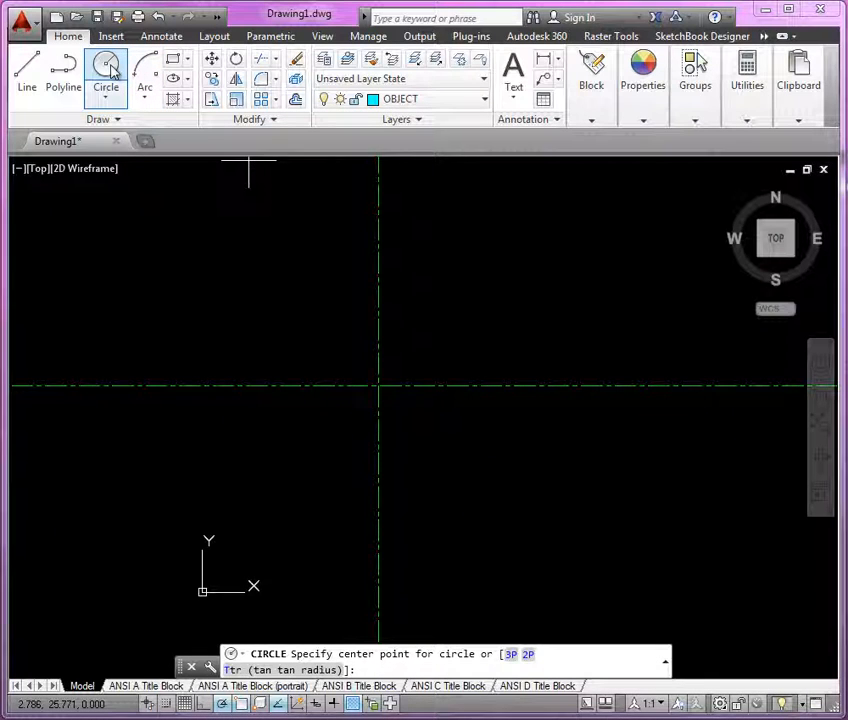
click(379, 386)
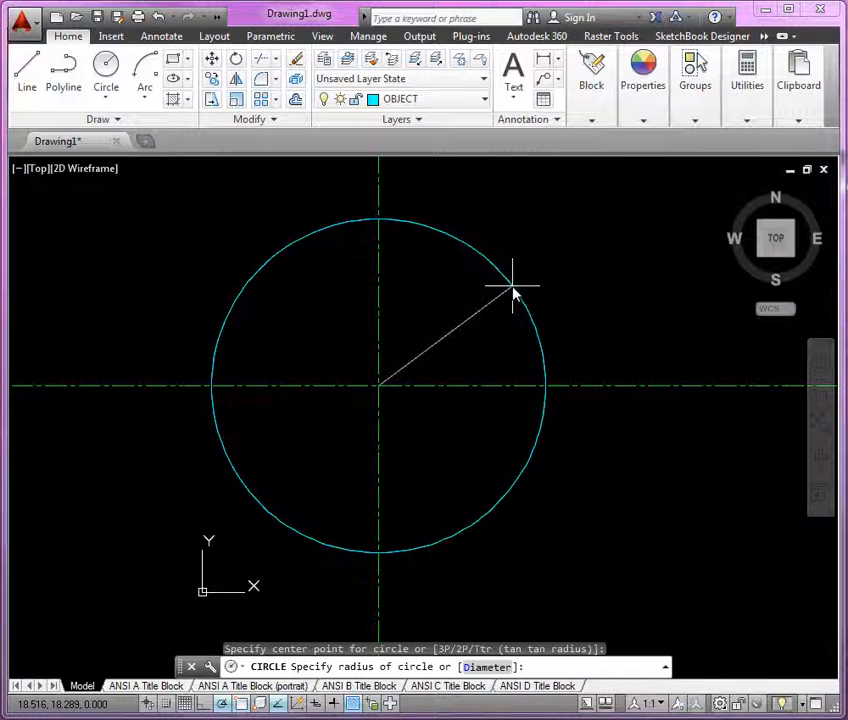
text(d)
key(Return)
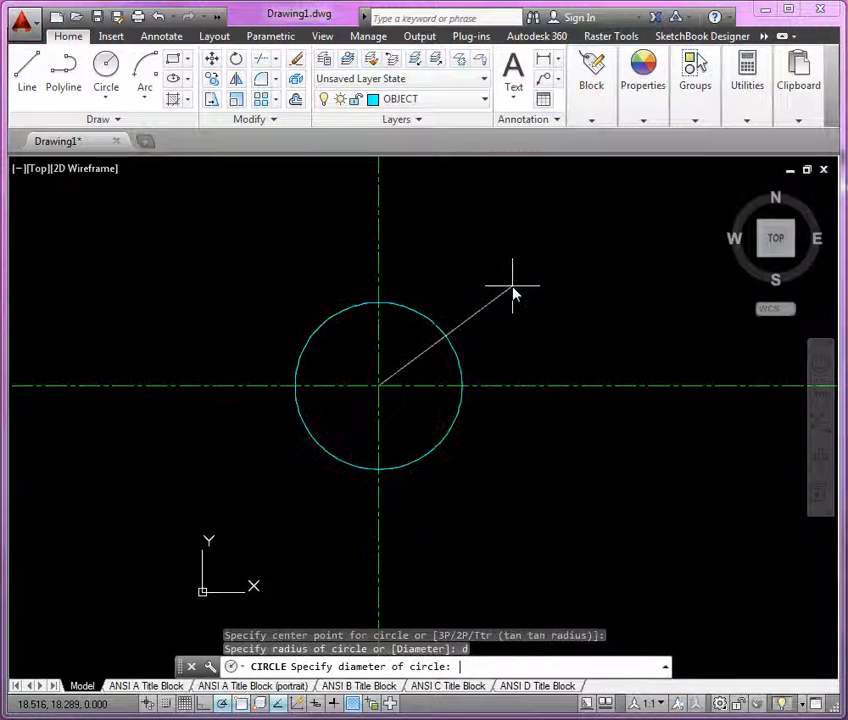
text(4)
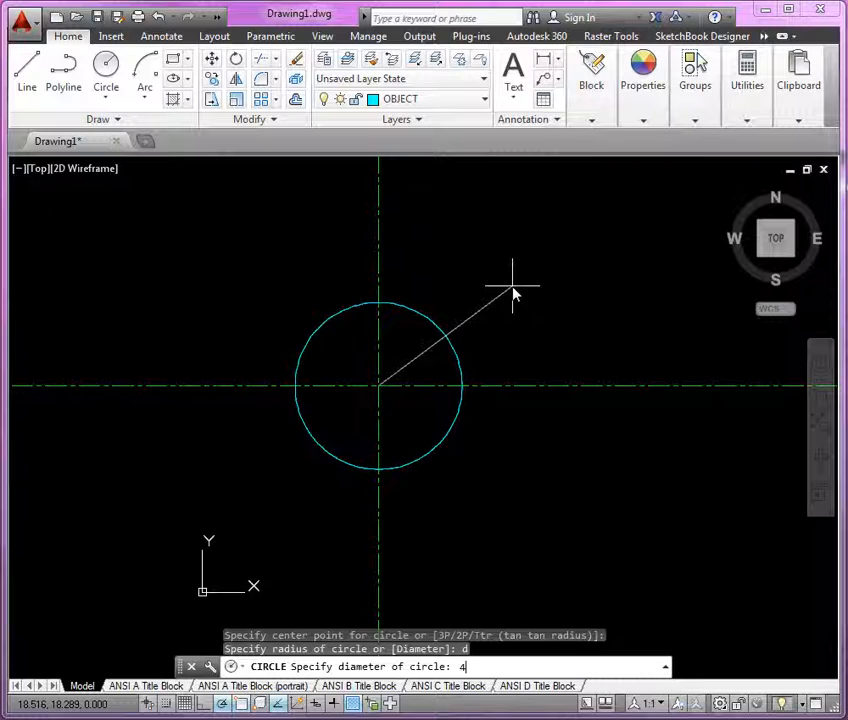
text(.25)
key(Return)
Step: Draw a concentric circle of diameter 4 at the construction line intersection
scroll(380, 402, up, 4)
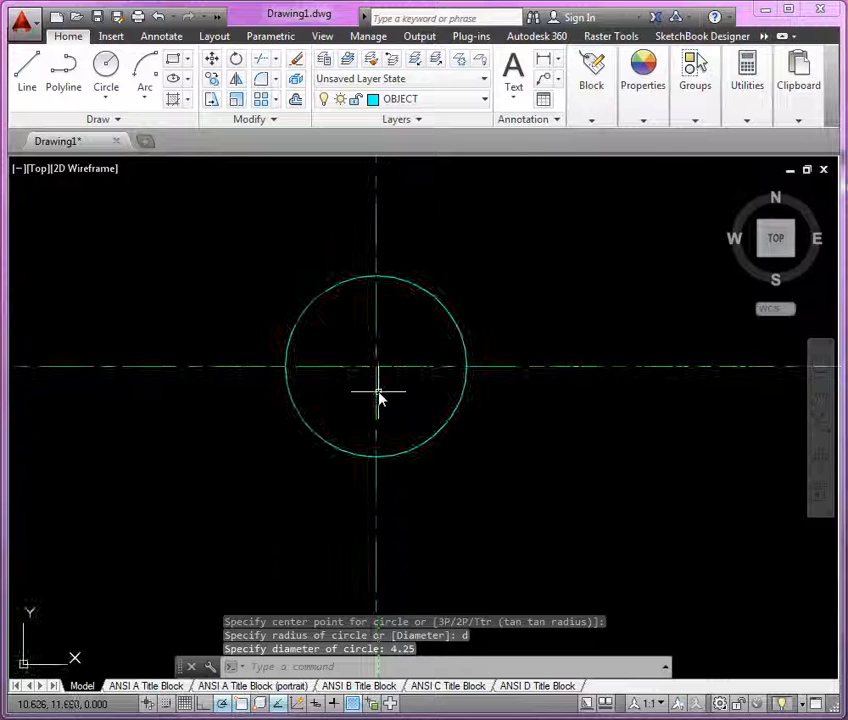
scroll(380, 398, up, 3)
scroll(421, 428, down, 2)
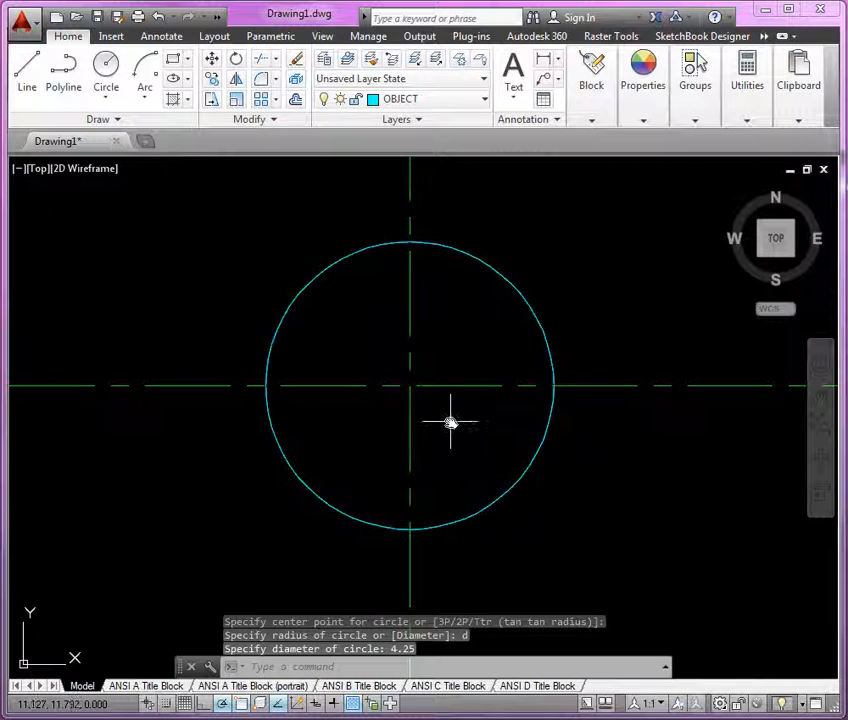
key(Return)
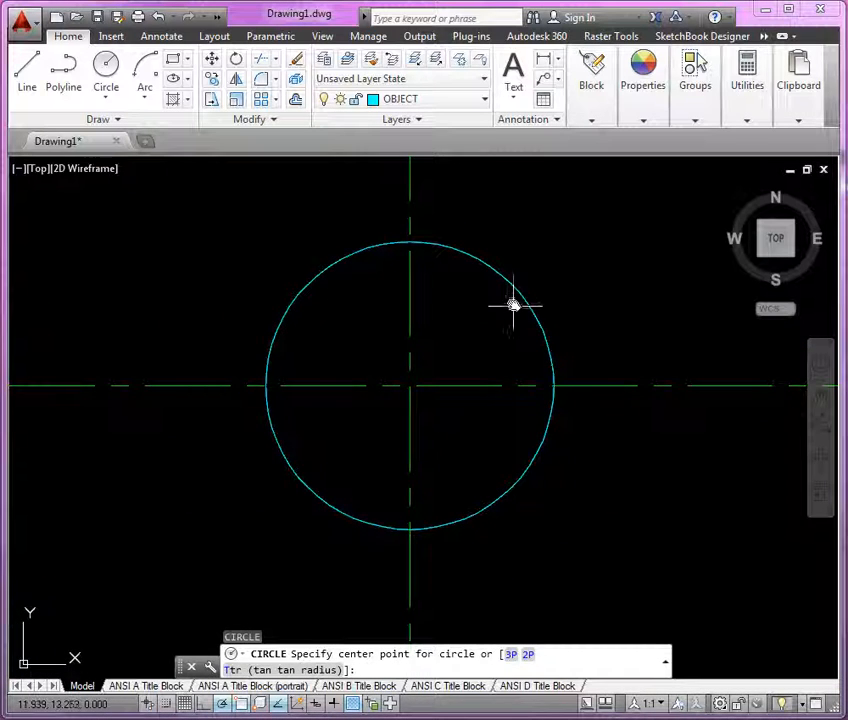
click(410, 386)
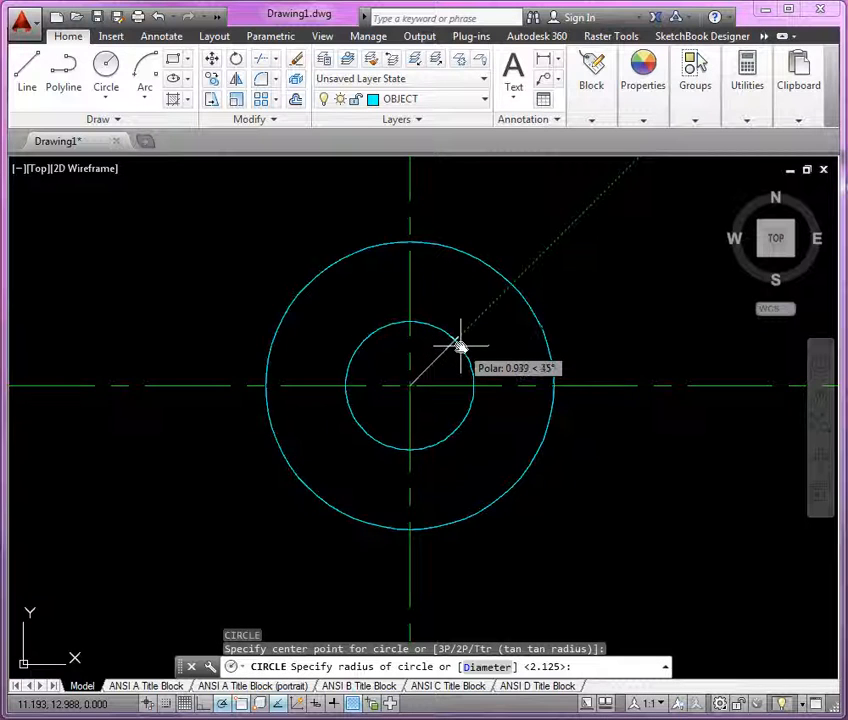
text(d)
key(Return)
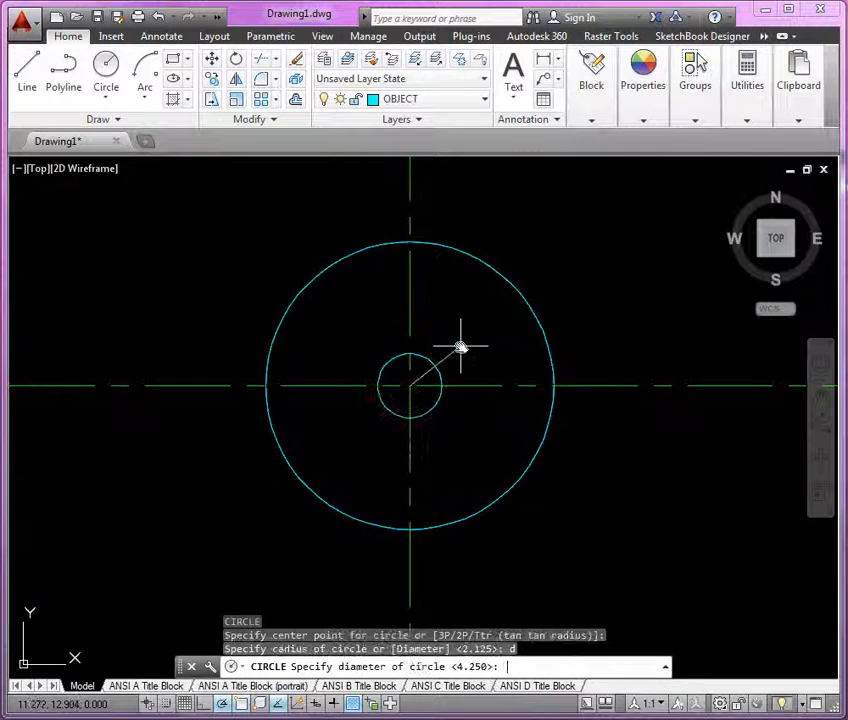
text(4)
key(Return)
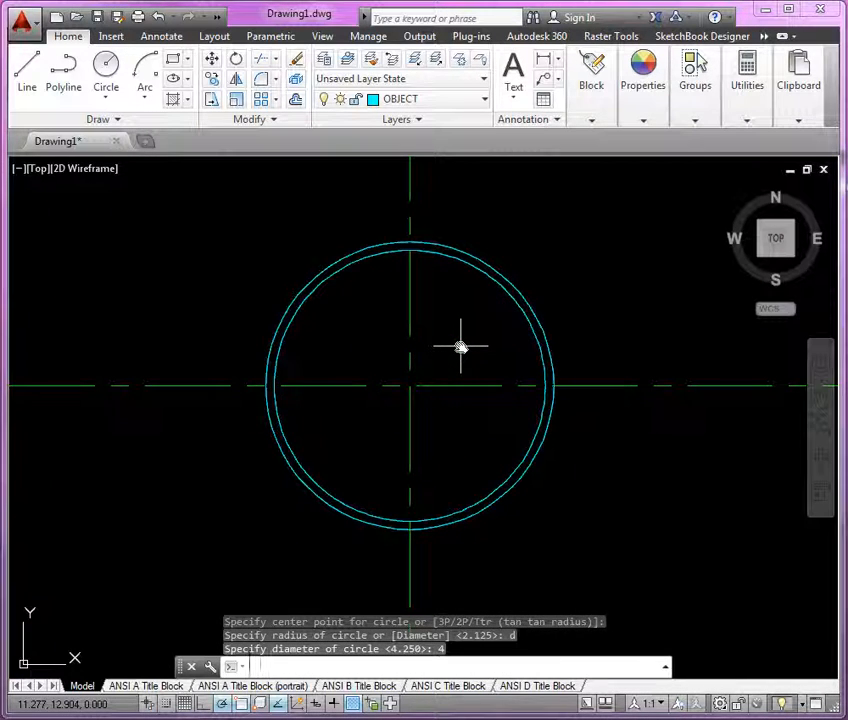
Step: Draw a concentric circle of diameter 3.5 at the same center
key(Return)
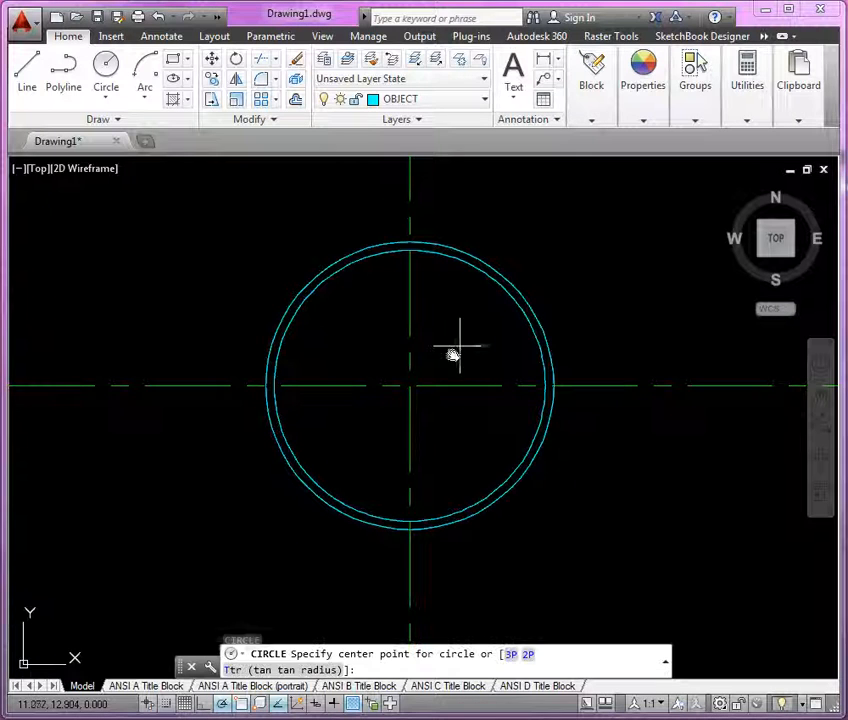
click(410, 386)
text(d)
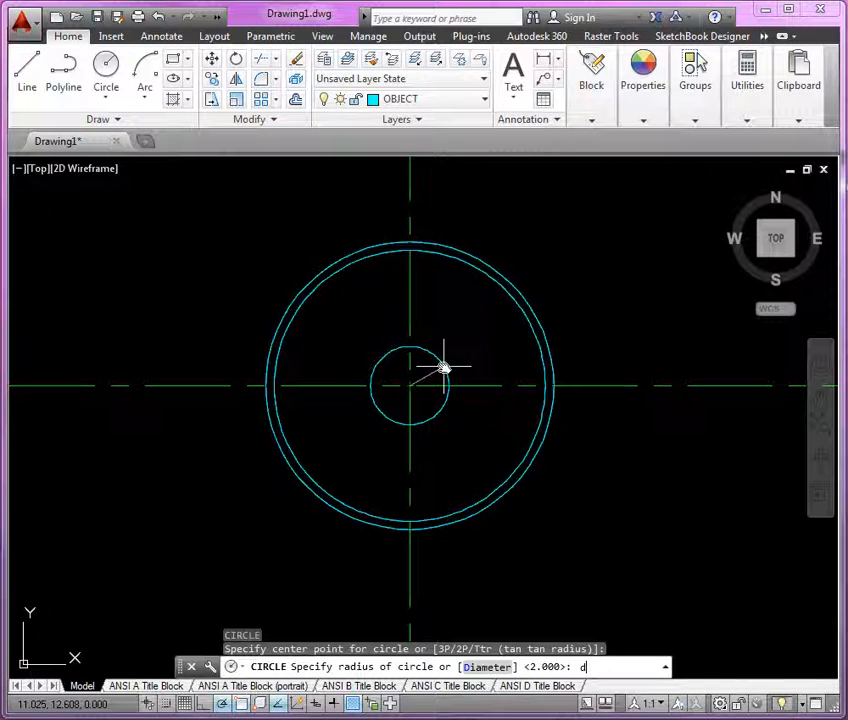
key(Return)
text(3.5)
key(Return)
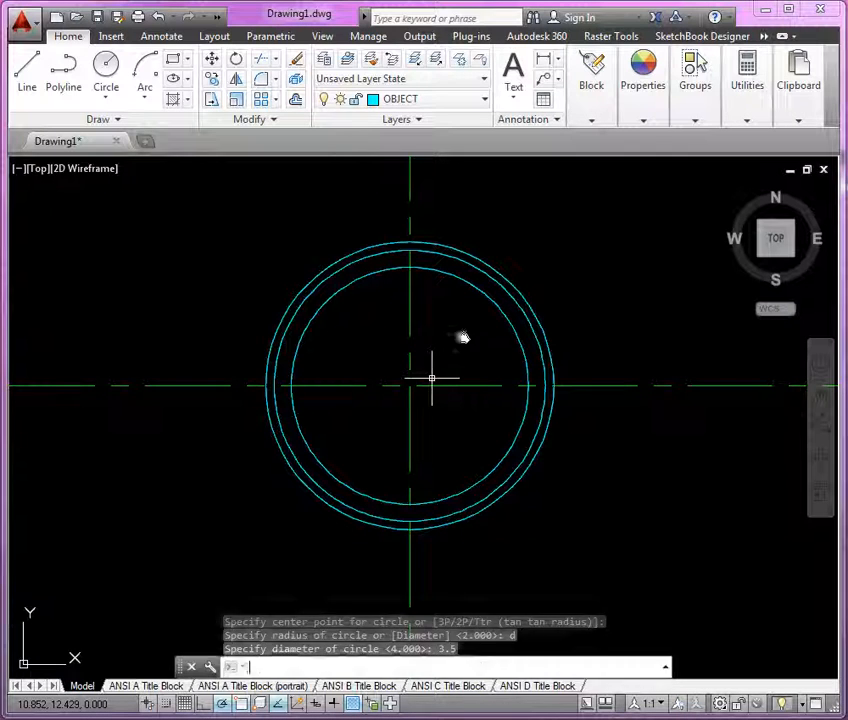
Step: Draw the central hole as a concentric circle of diameter .375
key(Return)
click(412, 383)
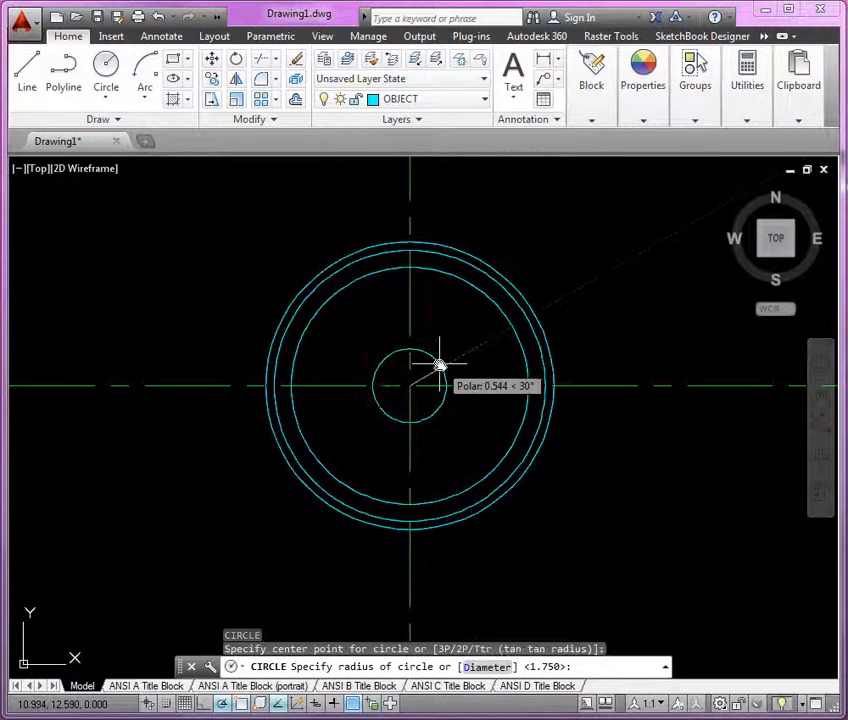
text(d)
key(Return)
text(.3)
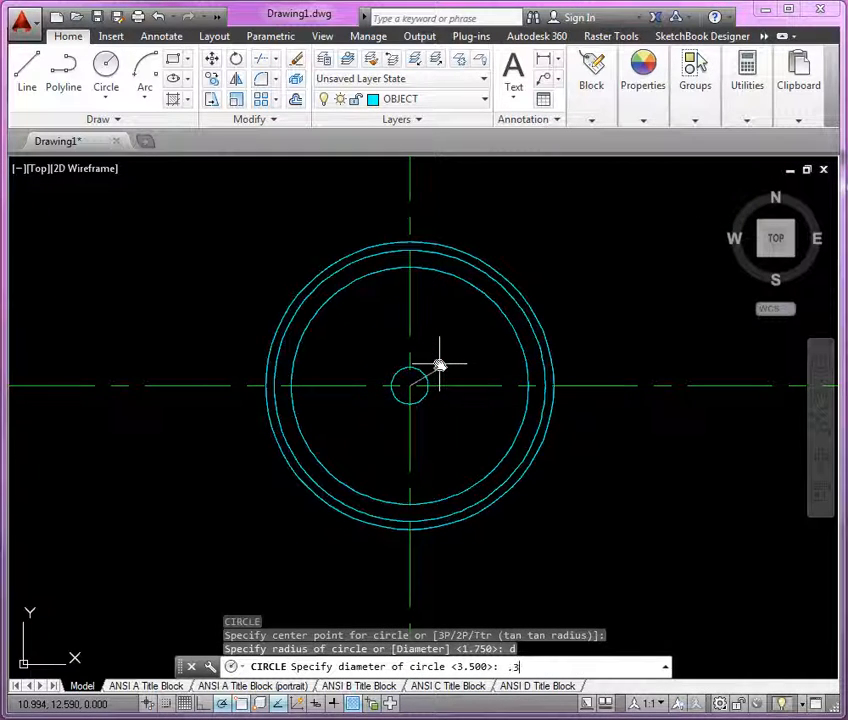
text(75)
key(Return)
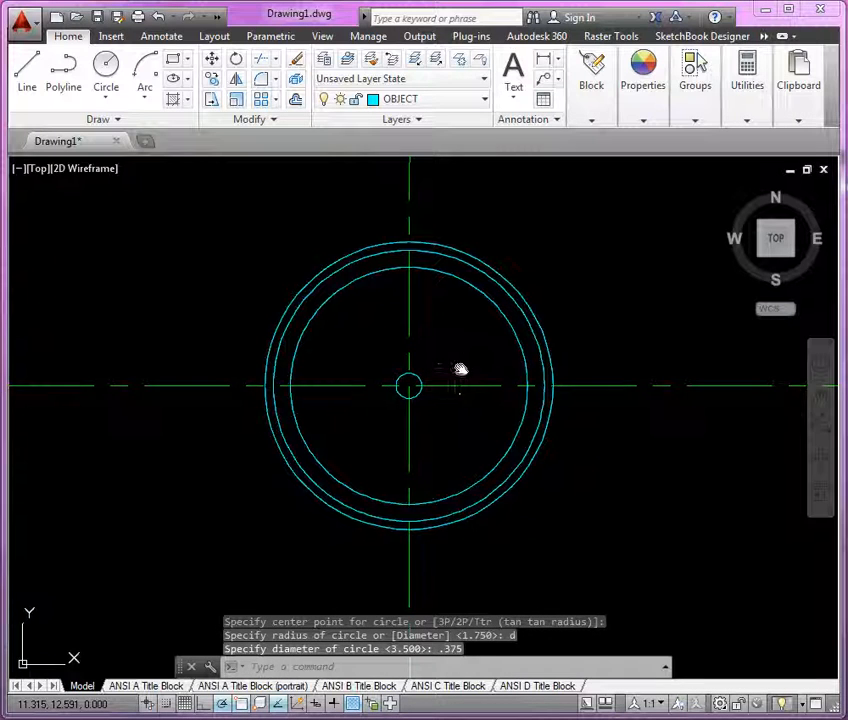
Step: Examine the Problem 2-6 reference drawing of the sprocket for the spoke cutout dimensions
middle_drag(460, 370, 433, 388)
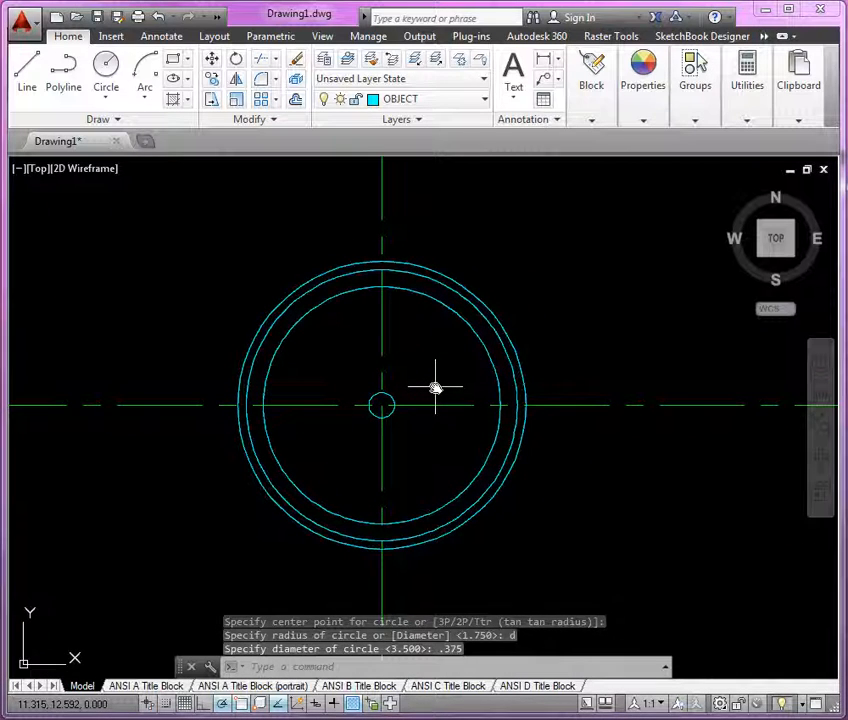
mouse_move(445, 368)
middle_down()
mouse_move(430, 394)
mouse_move(407, 405)
middle_up()
scroll(431, 388, up, 2)
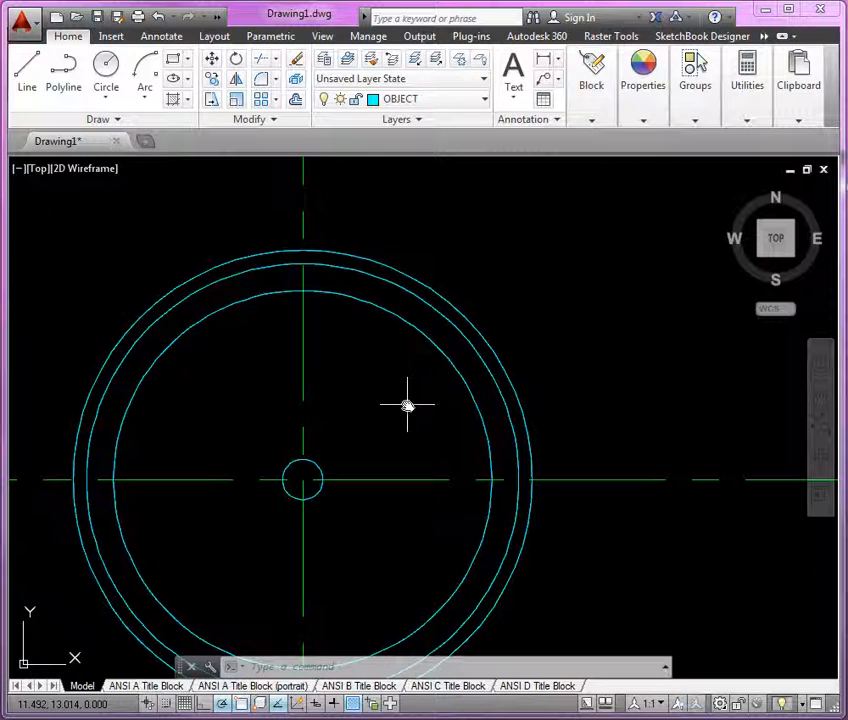
drag(0, 56, 442, 51)
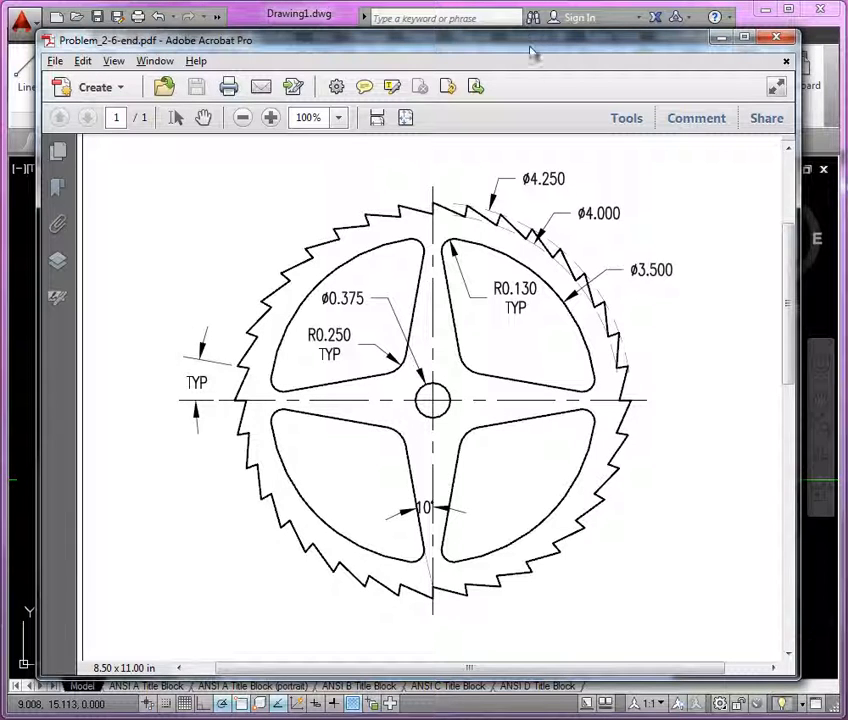
click(721, 37)
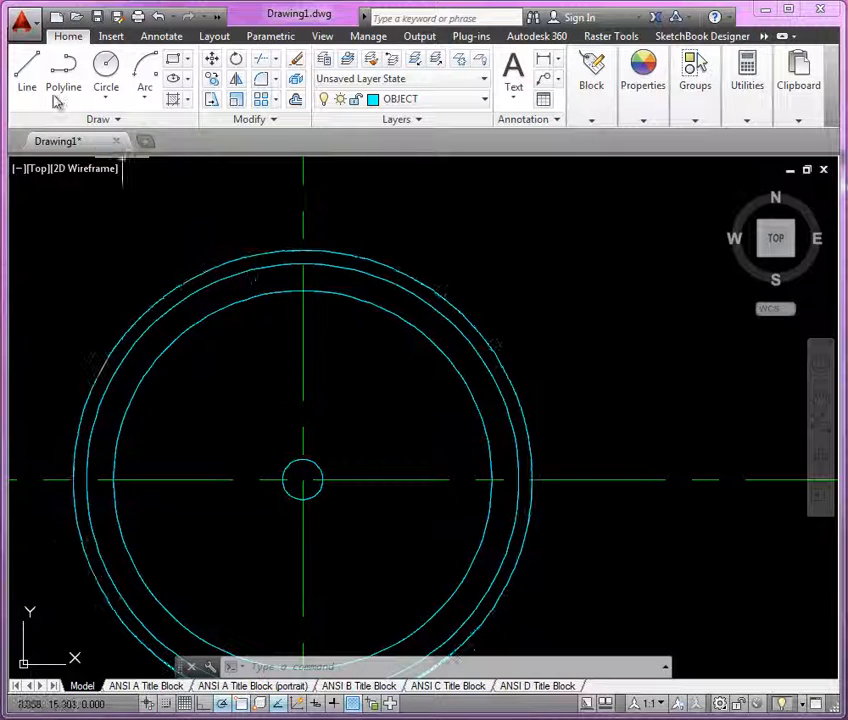
Step: Draw a line from the top of the 3.5 diameter circle at 280°, using a 10° polar tracking increment
click(30, 72)
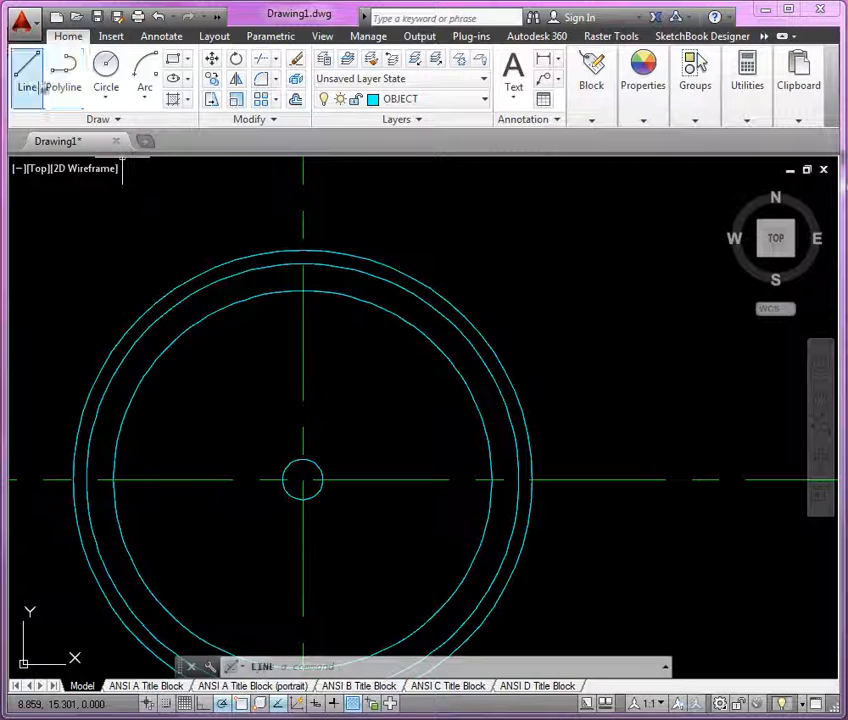
click(302, 265)
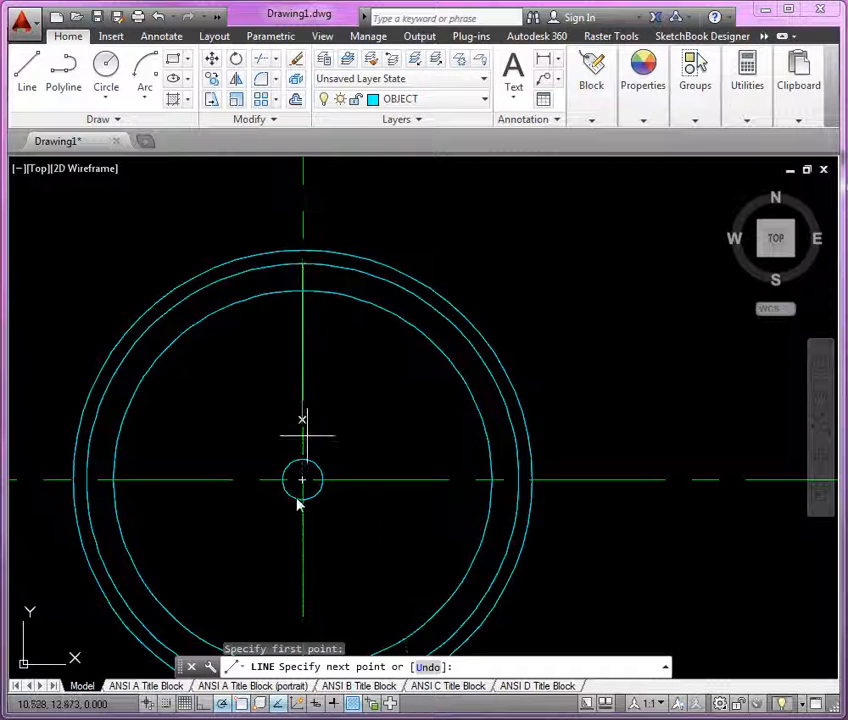
right_click(222, 703)
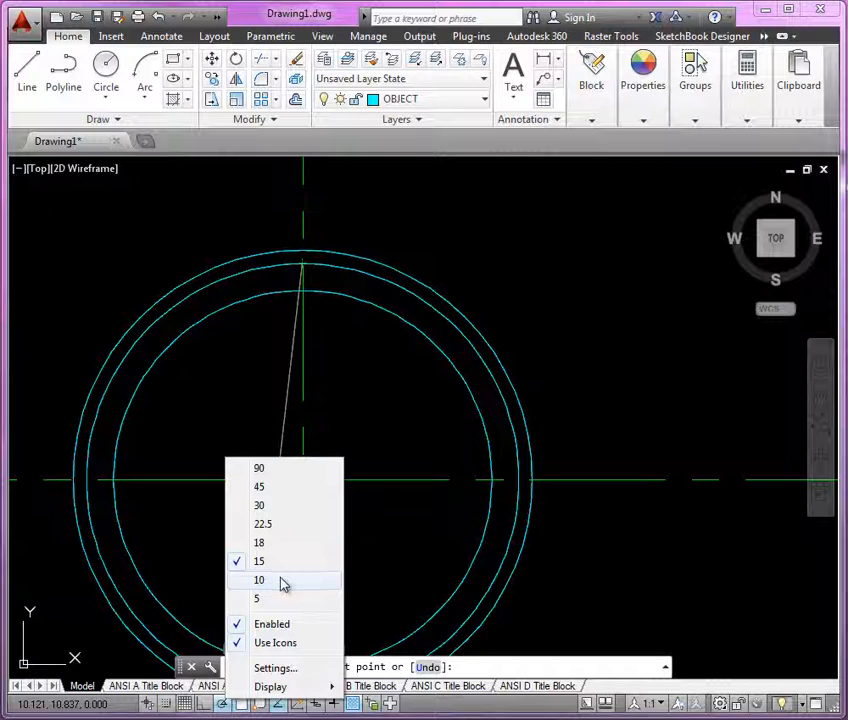
click(263, 581)
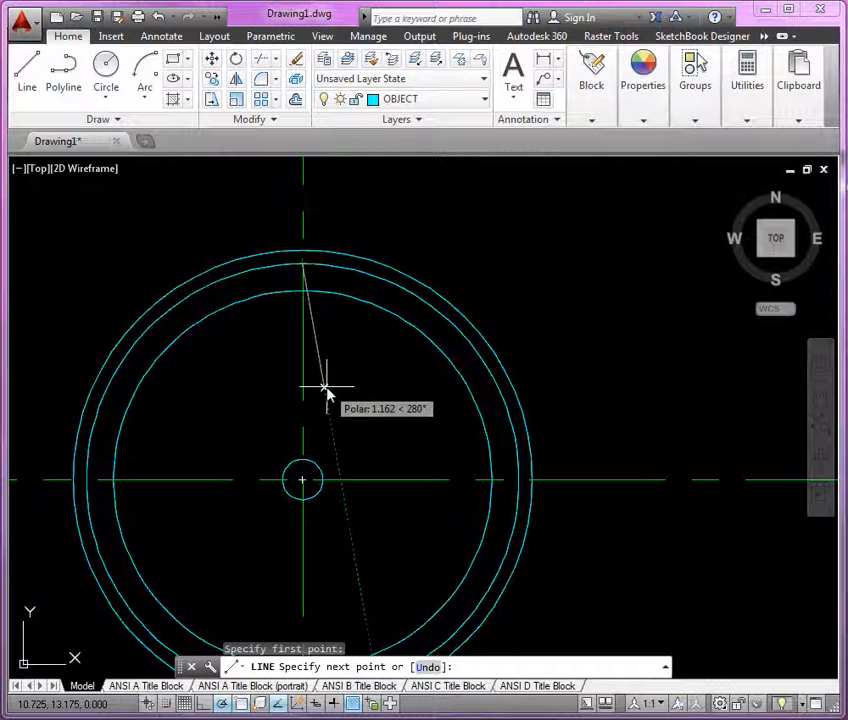
click(352, 544)
key(Return)
Step: Mirror the line about a 45° line through the circle center with a 15° polar increment, keeping the original
middle_drag(342, 377, 323, 388)
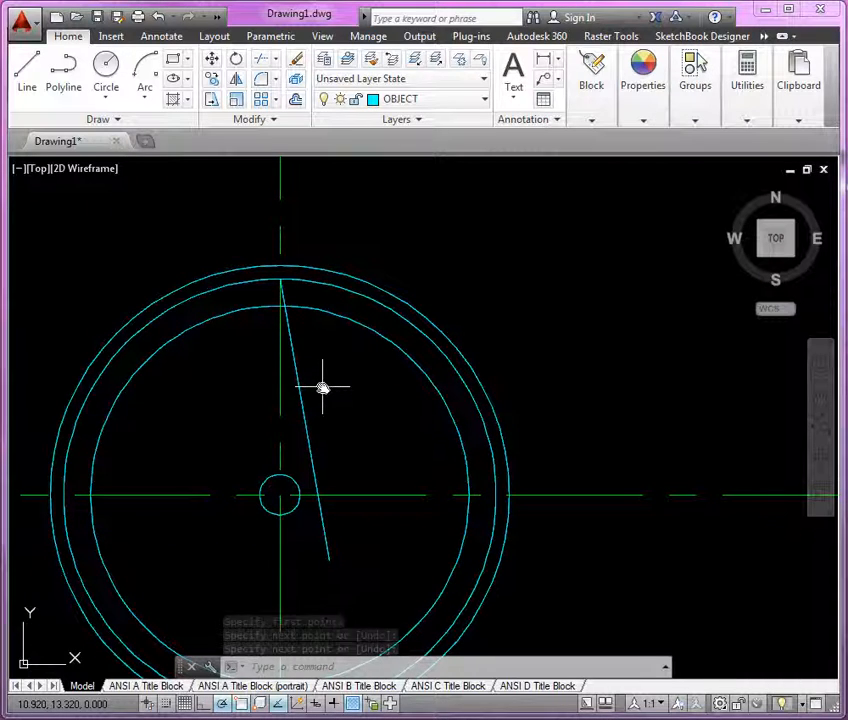
text(mi)
key(Return)
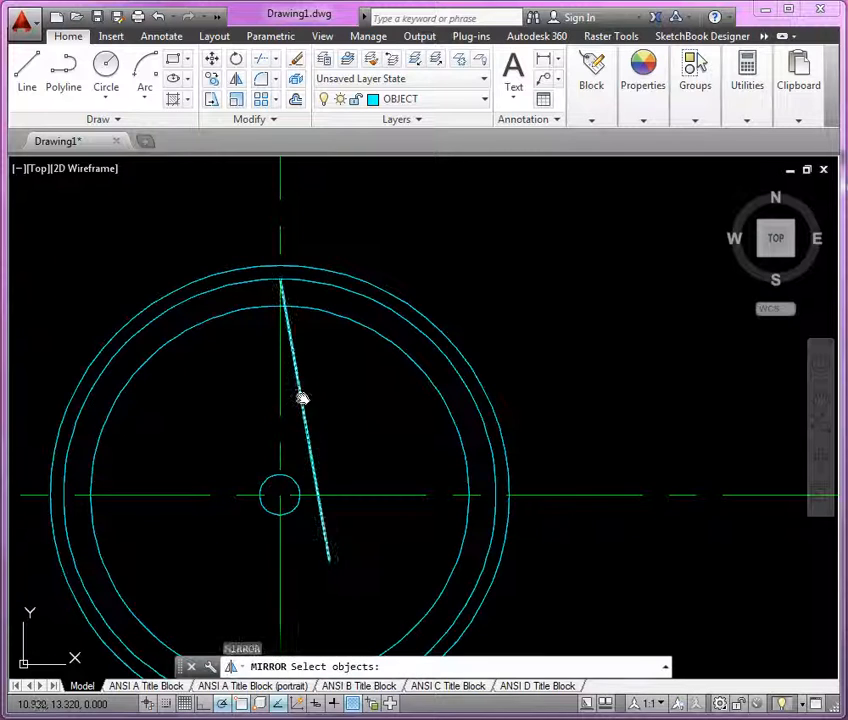
click(302, 398)
key(Return)
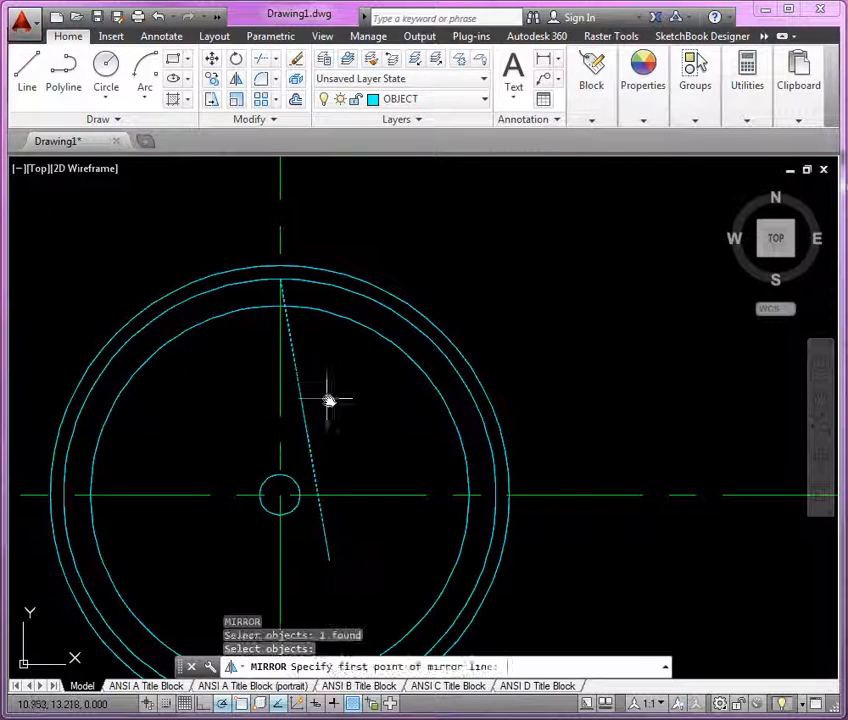
click(281, 496)
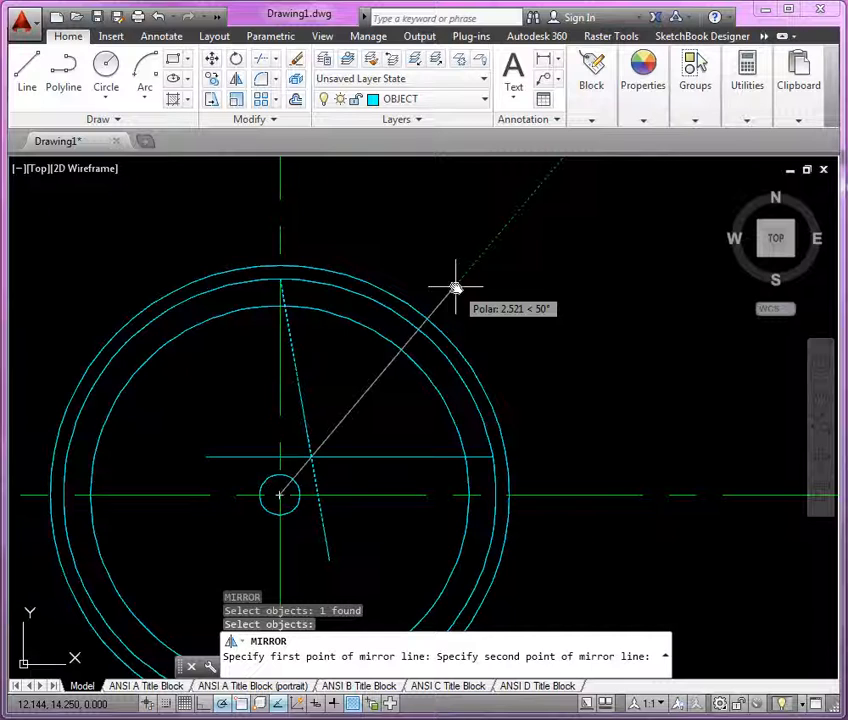
right_click(222, 703)
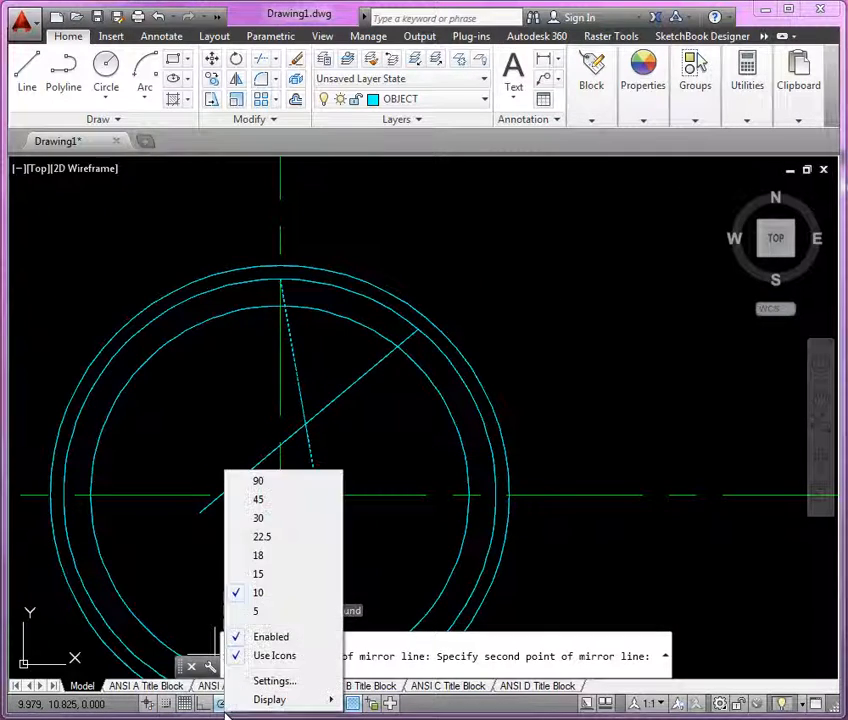
click(277, 575)
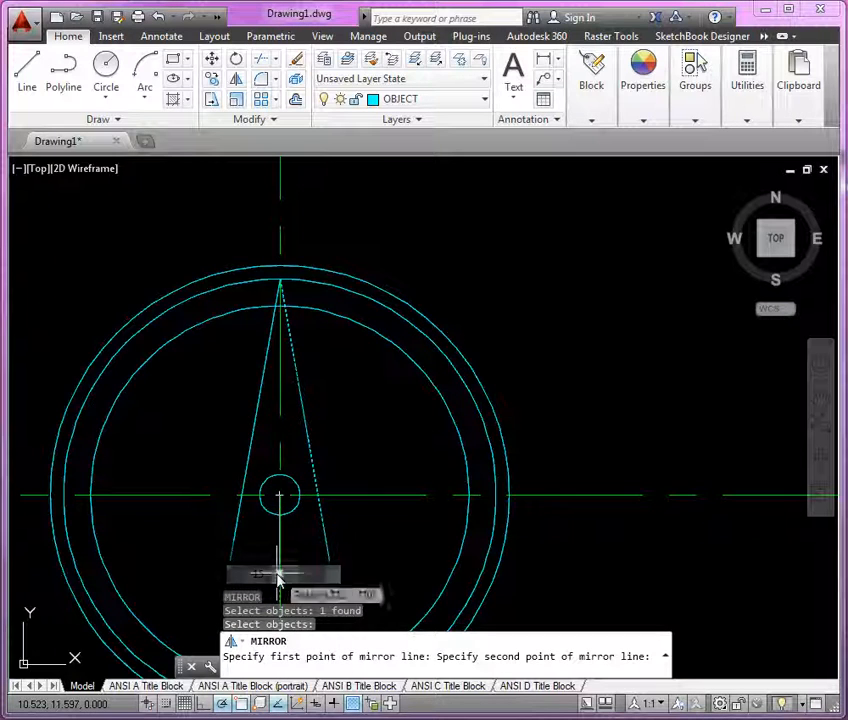
click(481, 298)
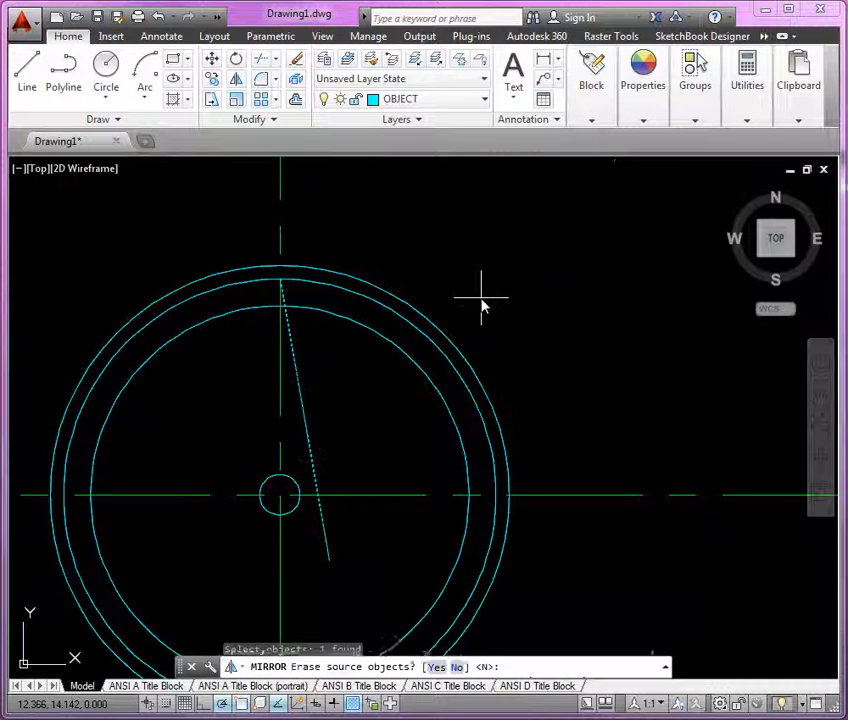
key(Return)
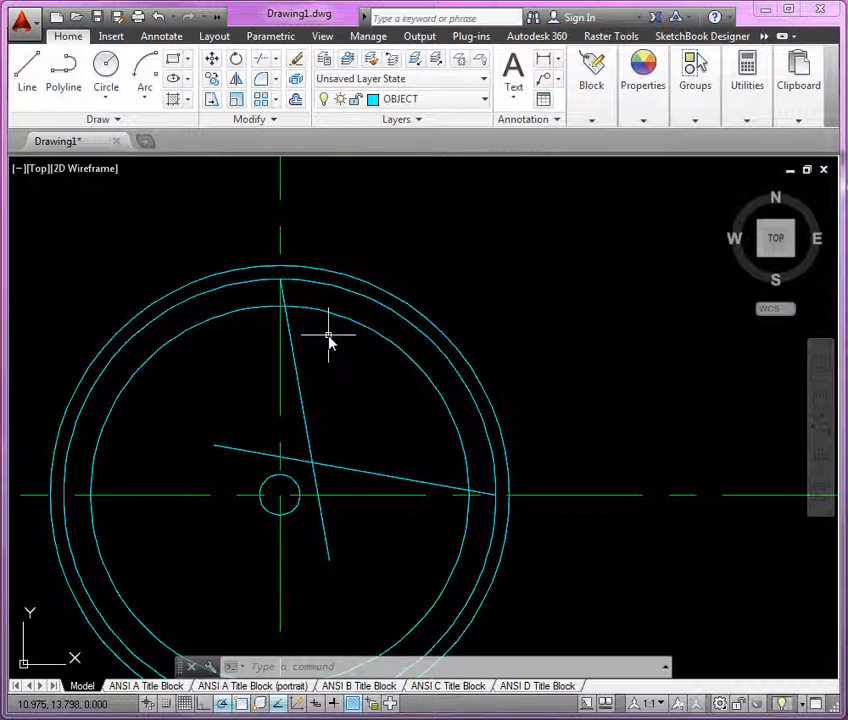
Step: Fillet both lines to the 3.5 diameter circle with a radius of .130
text(f)
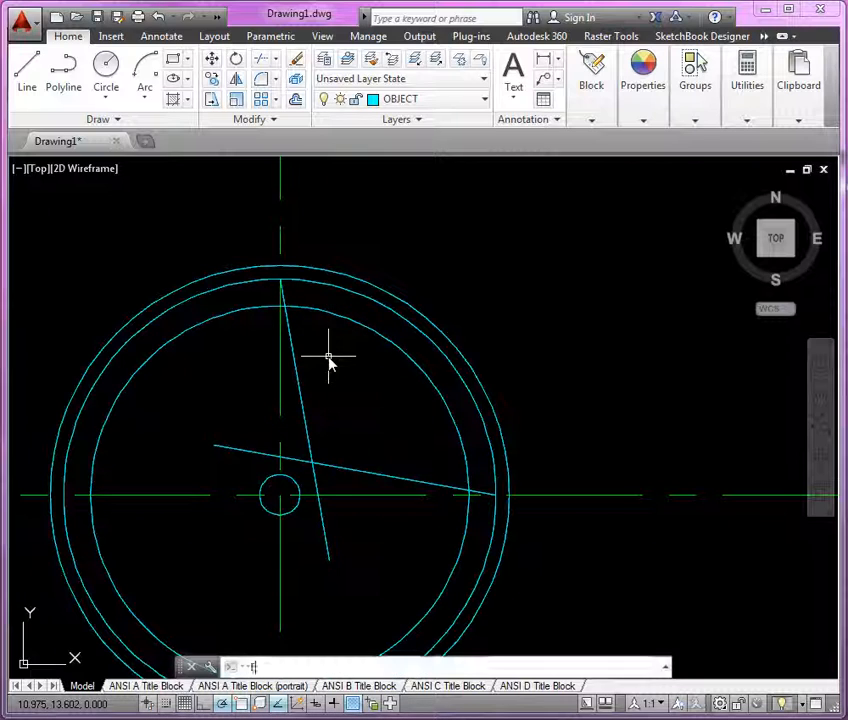
key(Return)
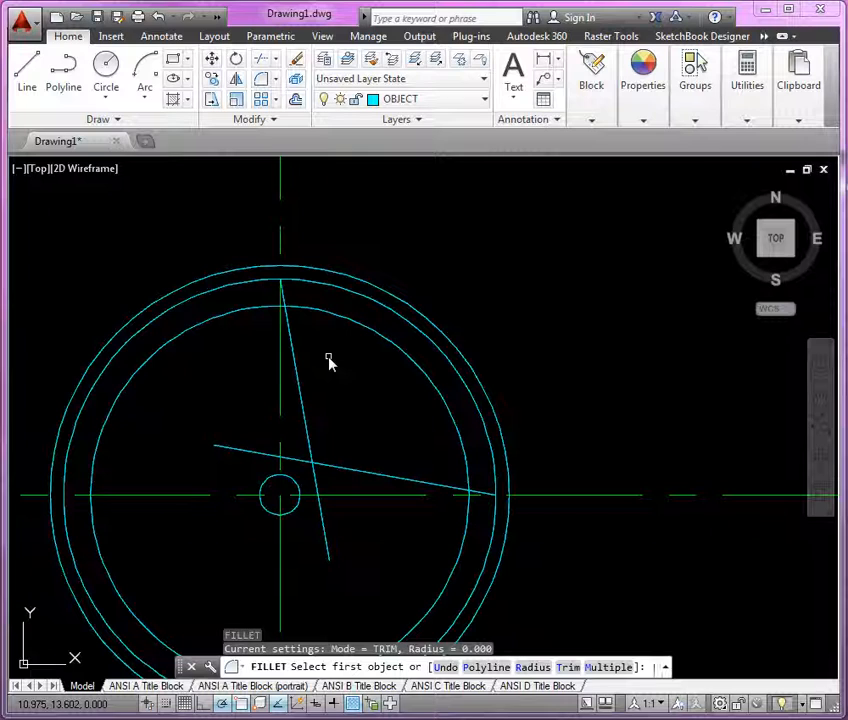
text(r)
key(Return)
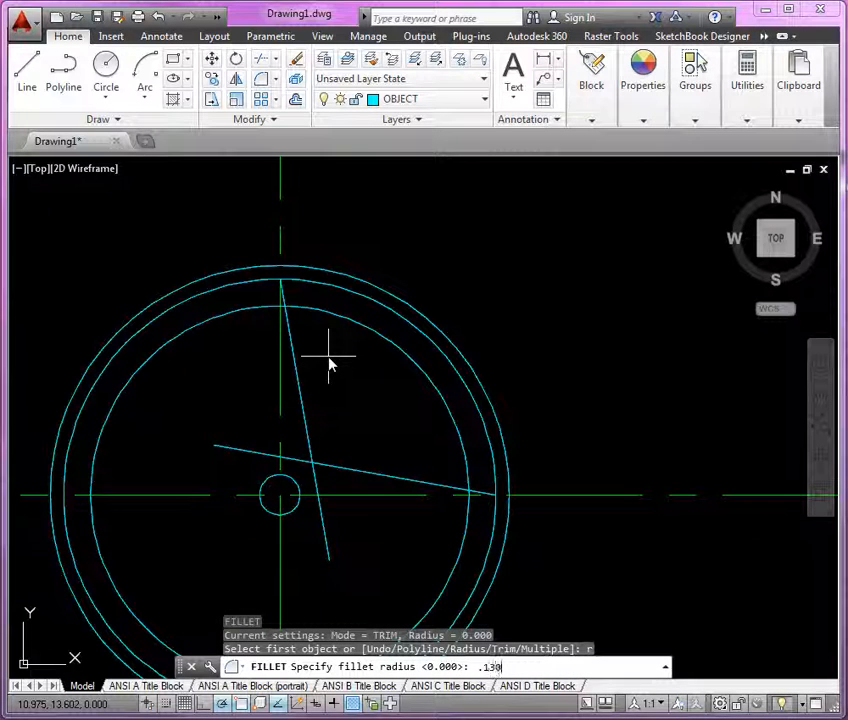
key(Return)
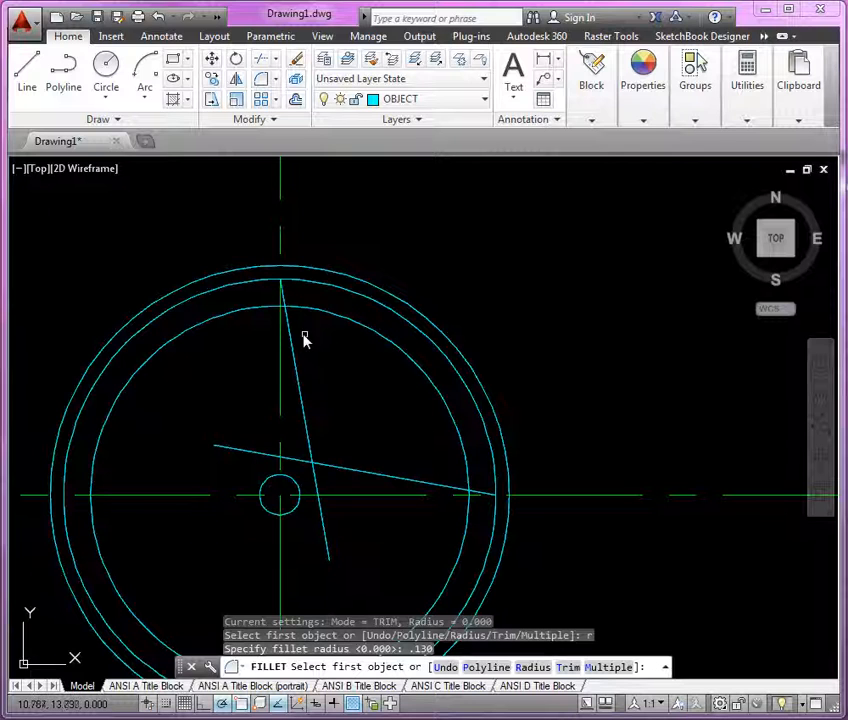
click(290, 334)
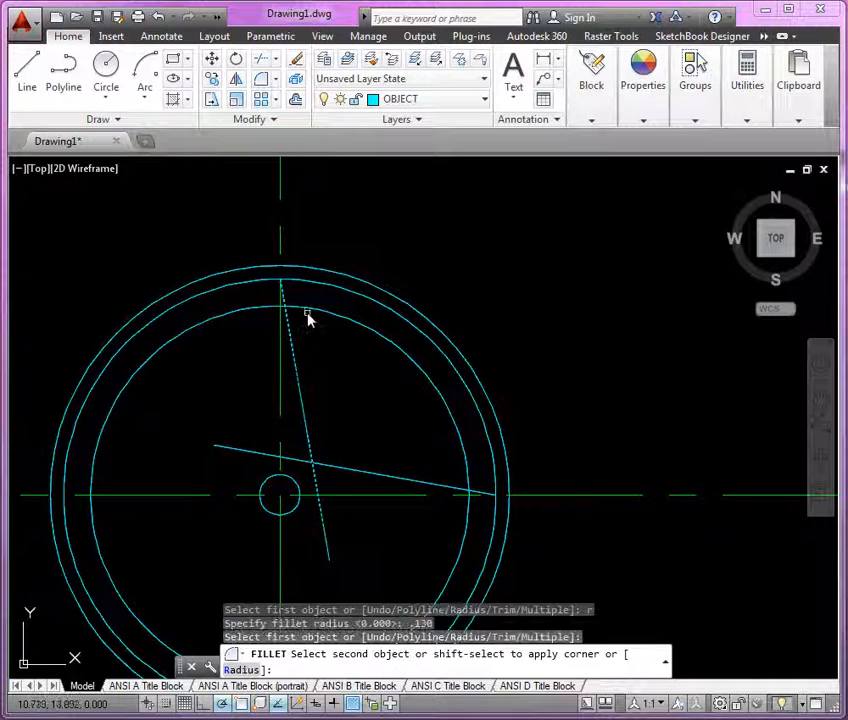
click(310, 316)
key(Return)
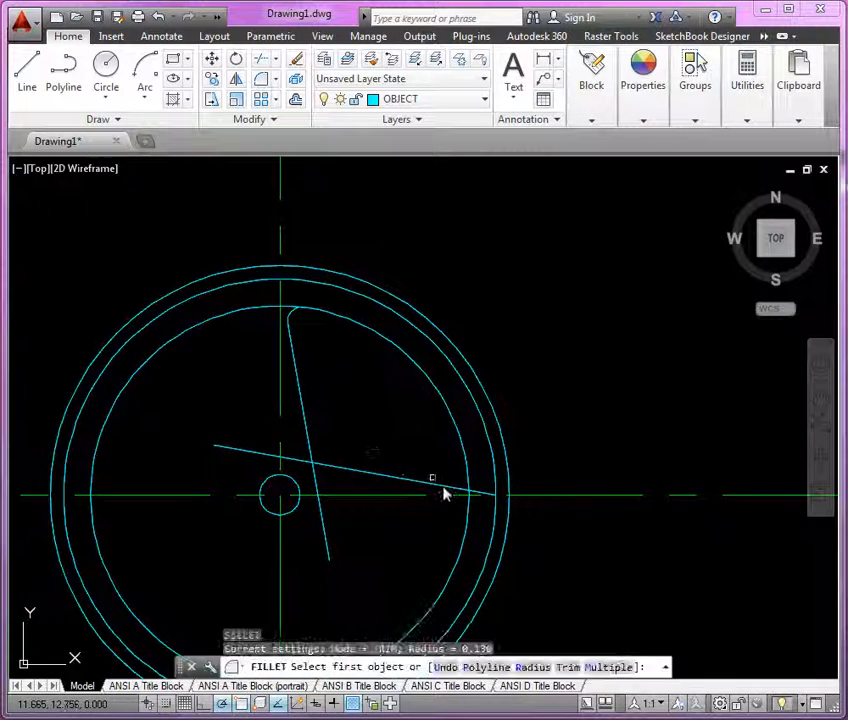
click(449, 496)
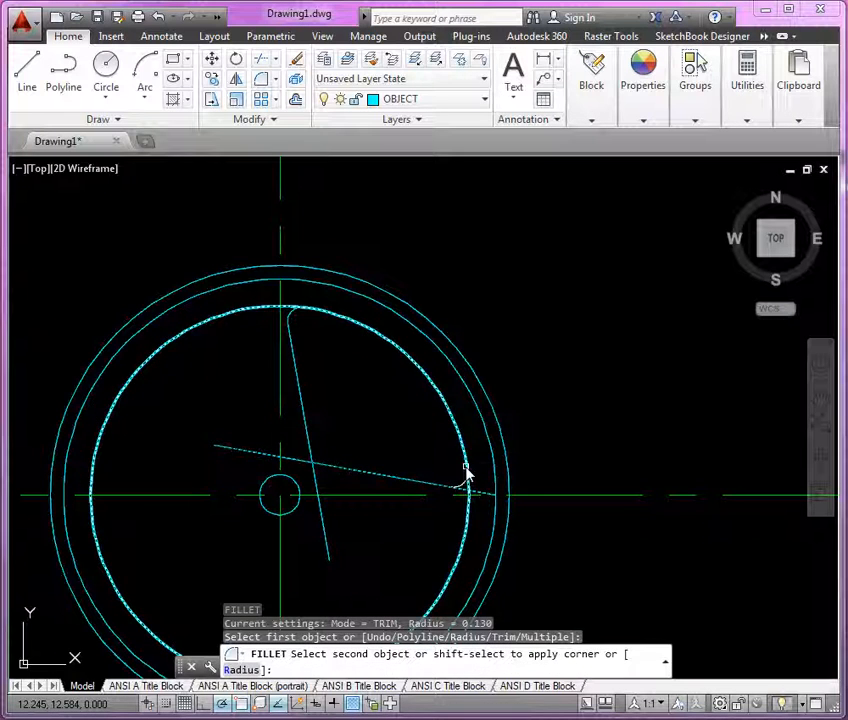
click(467, 473)
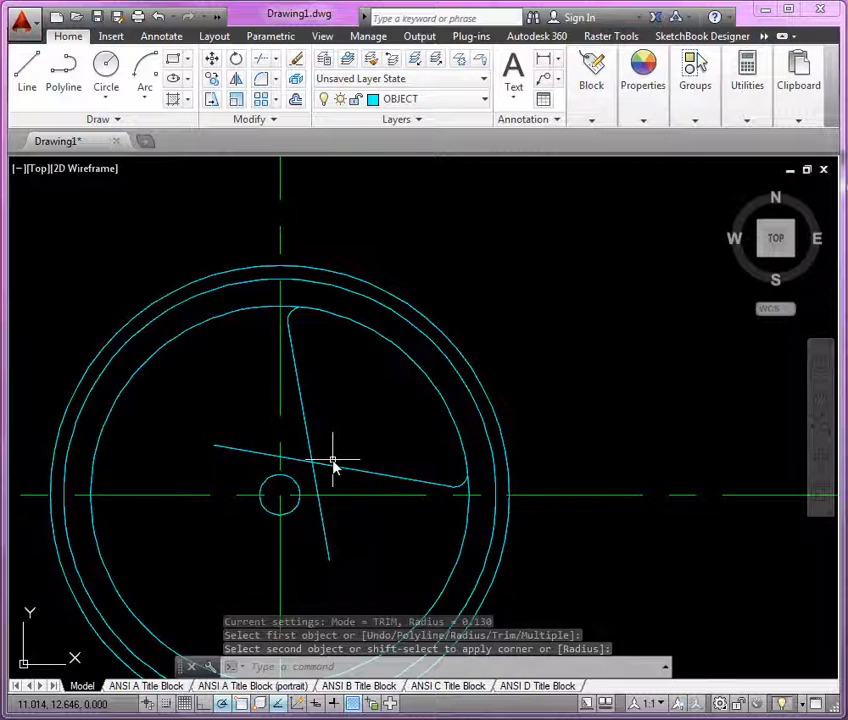
Step: Fillet the two lines together near the center with a radius of .25
key(Return)
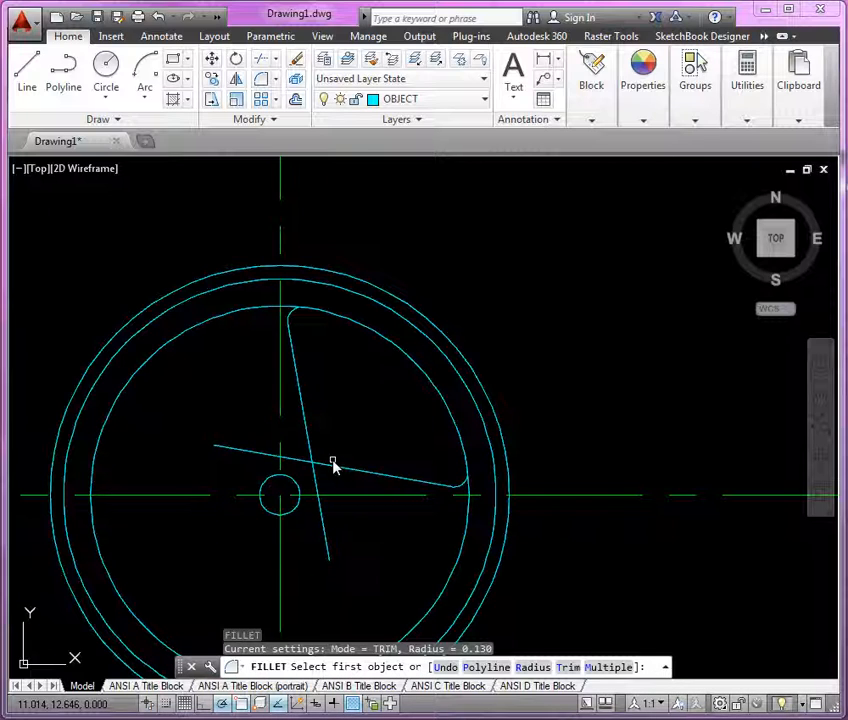
text(r)
key(Return)
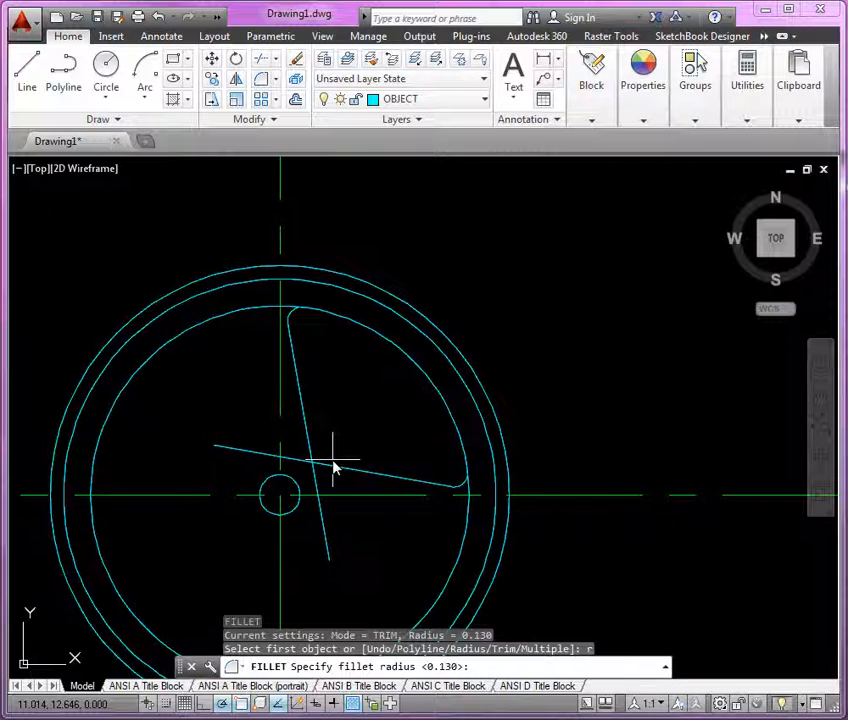
text(.25)
key(Return)
click(315, 457)
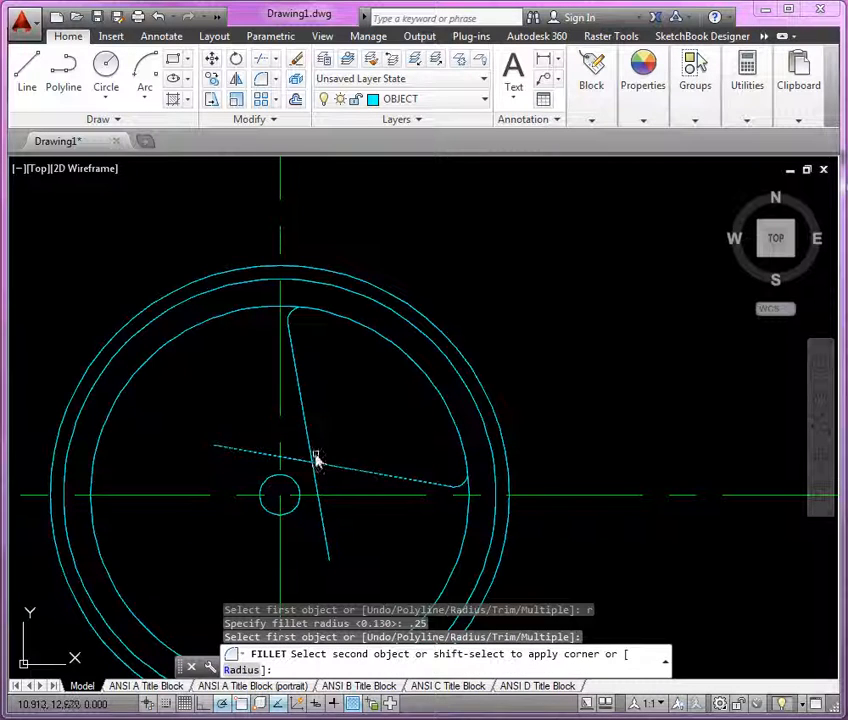
click(312, 455)
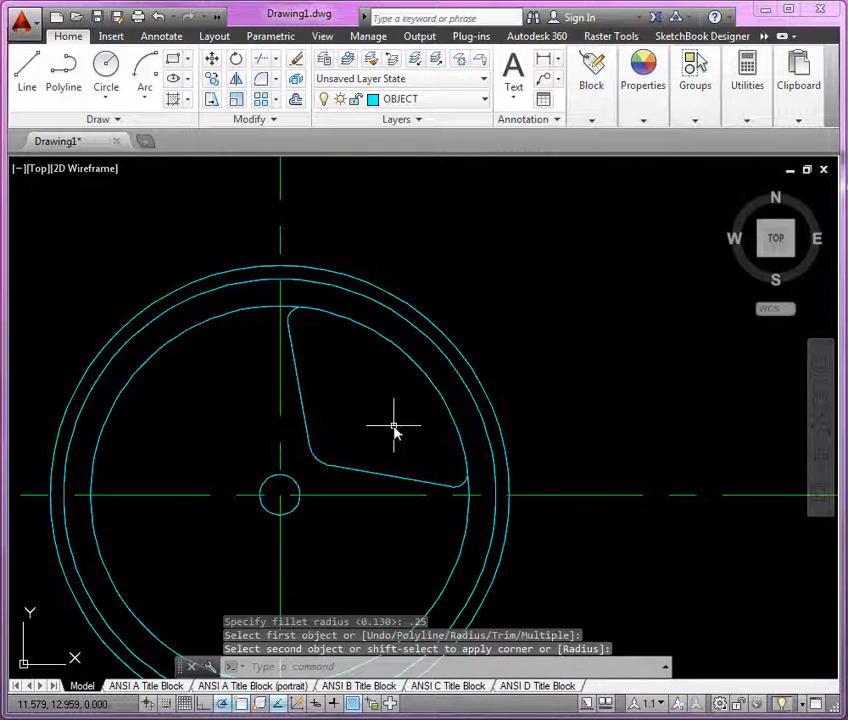
Step: Trim the 3.5 diameter circle so only the arc between the two filleted lines remains
middle_drag(394, 428, 386, 378)
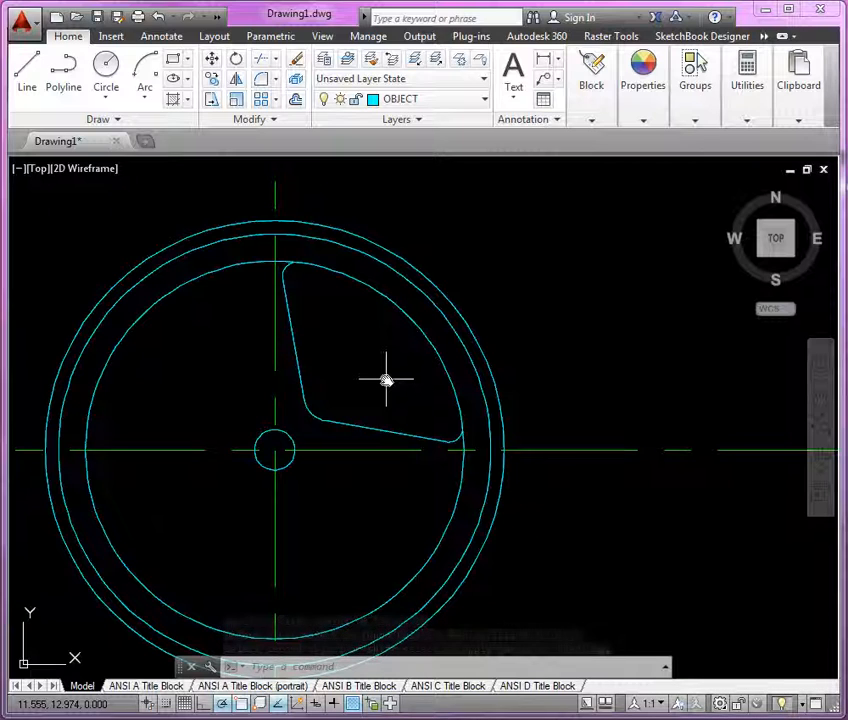
text(tr)
key(Return)
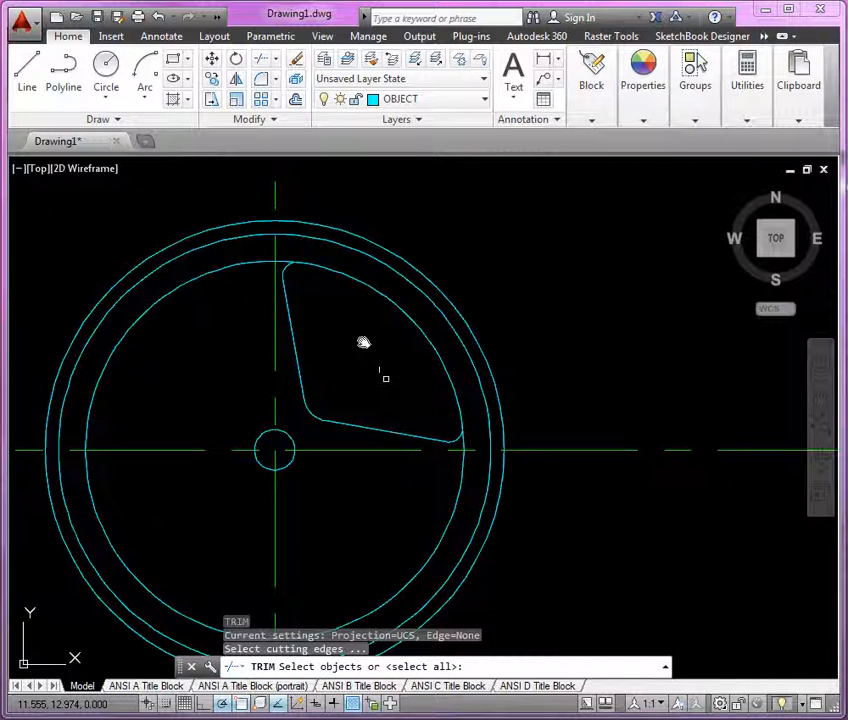
click(286, 269)
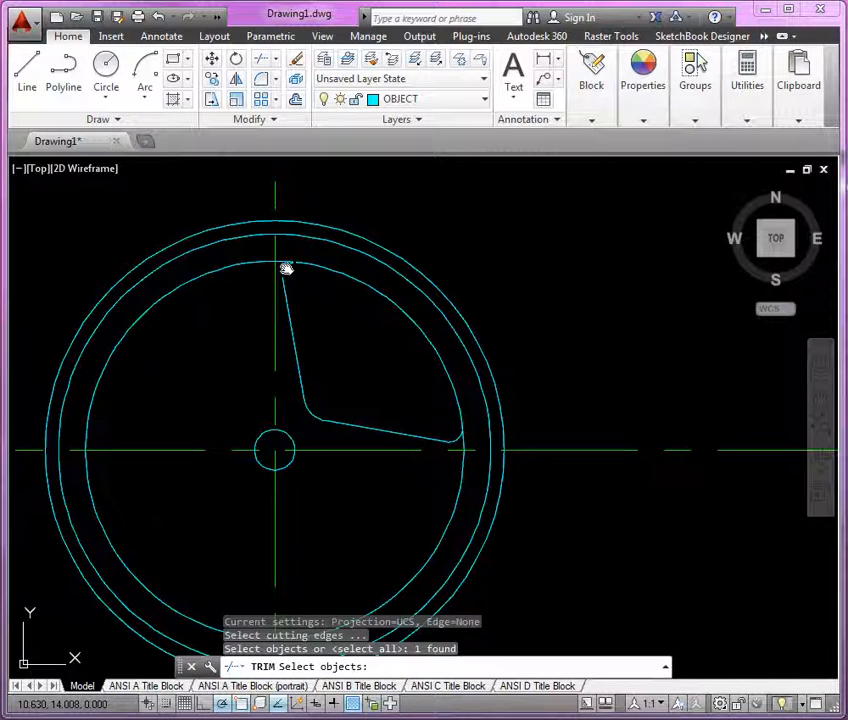
click(458, 442)
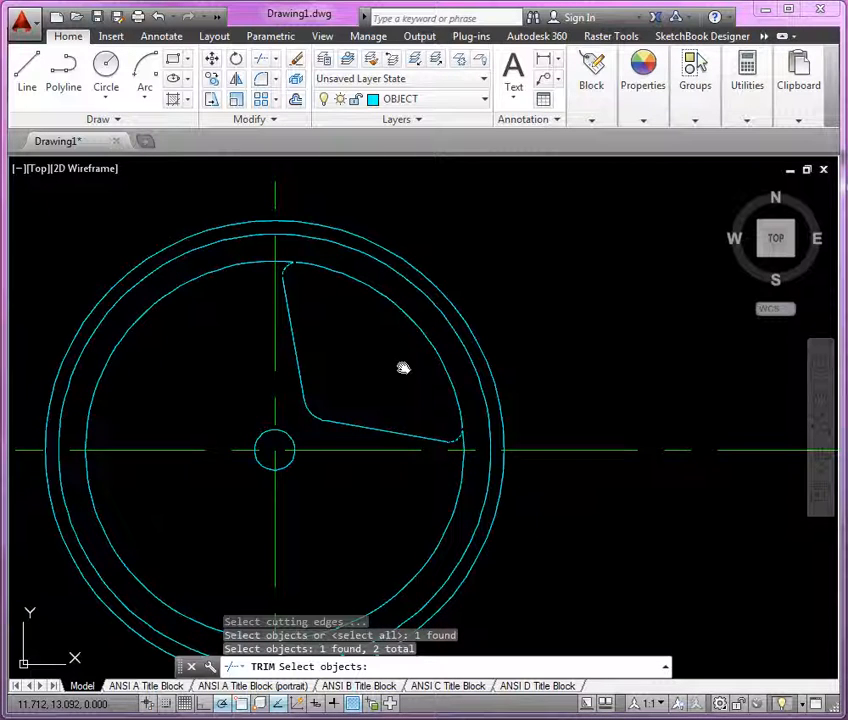
key(Return)
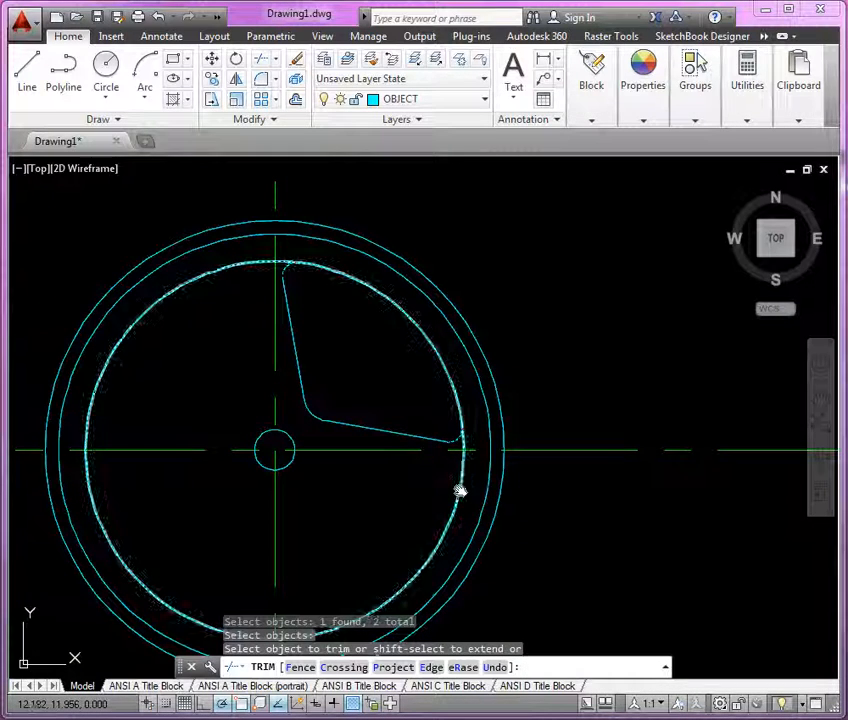
click(459, 488)
key(Return)
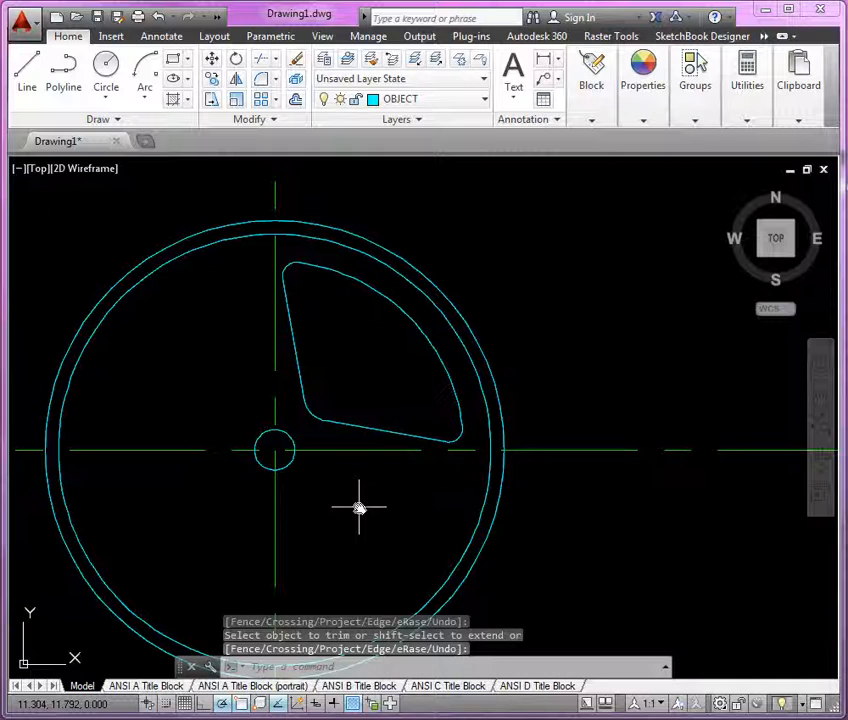
Step: Mirror the spoke cutout about the vertical centerline through the circle center, keeping the original
click(245, 209)
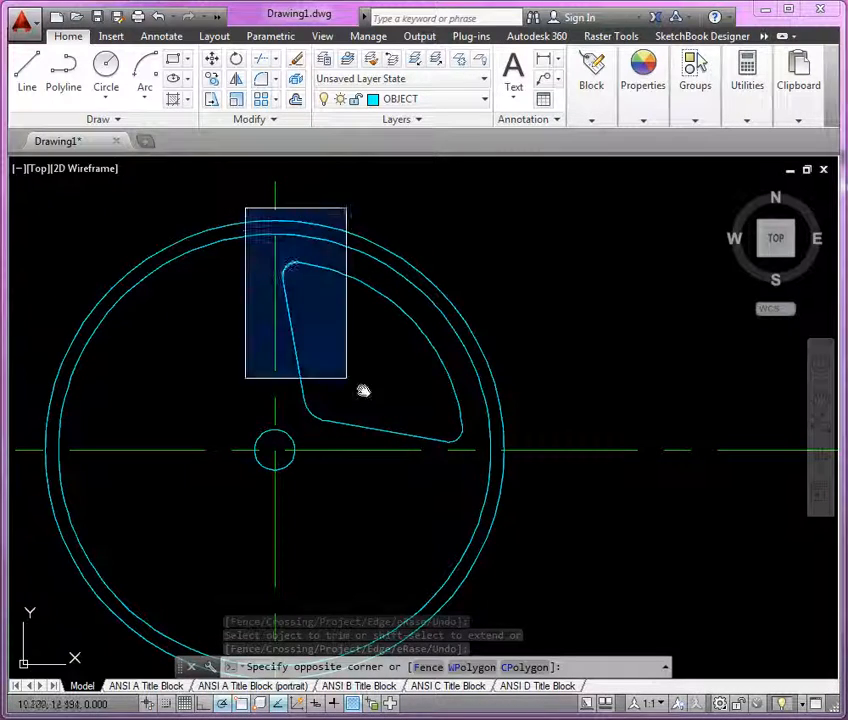
click(555, 461)
middle_drag(564, 388, 611, 373)
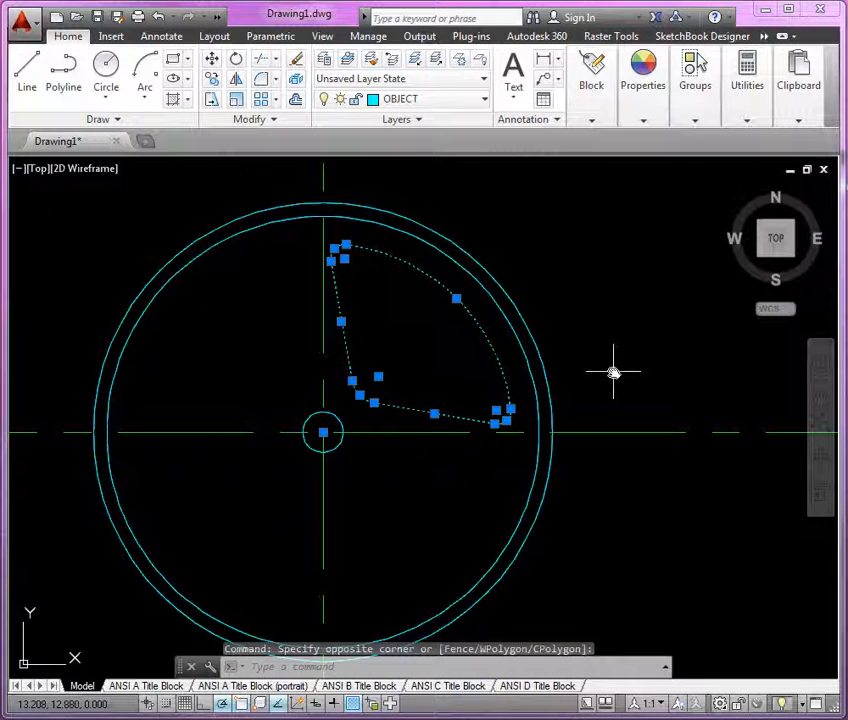
text(mi)
key(Return)
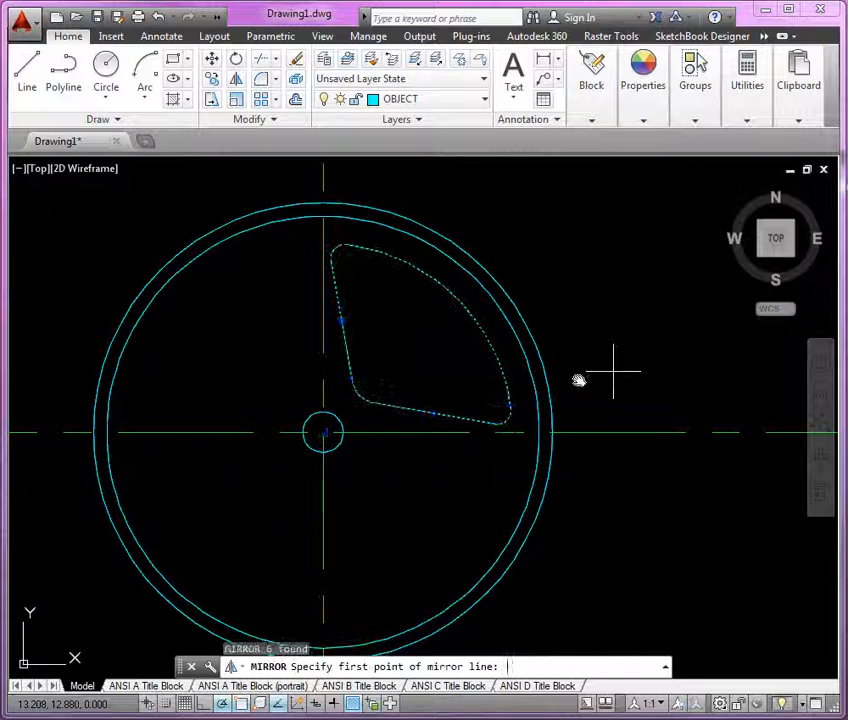
click(324, 434)
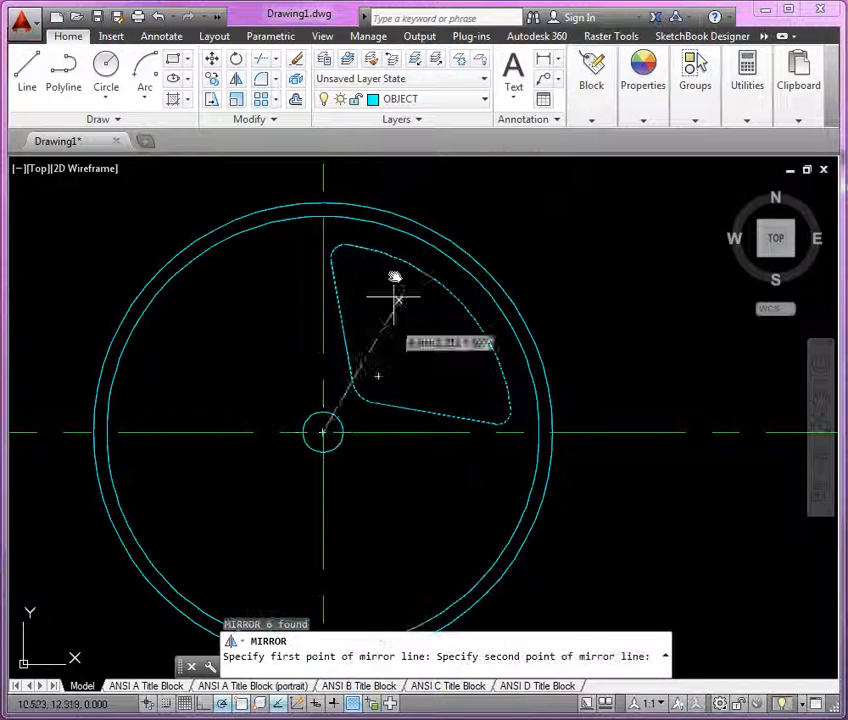
click(328, 176)
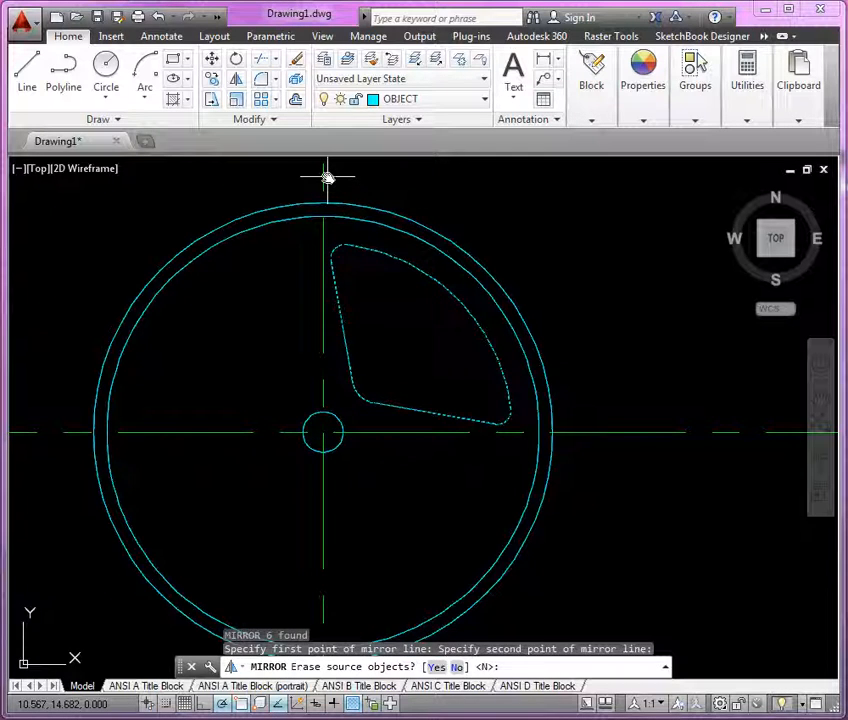
key(Return)
Step: Mirror both upper cutouts about the horizontal centerline, keeping the originals, to complete four cutouts
click(46, 460)
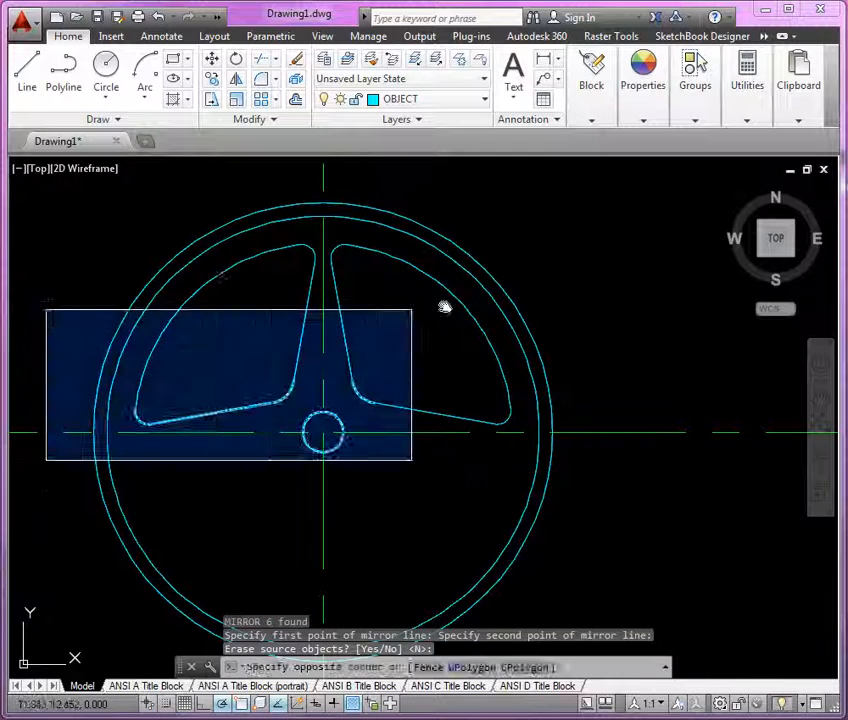
click(560, 221)
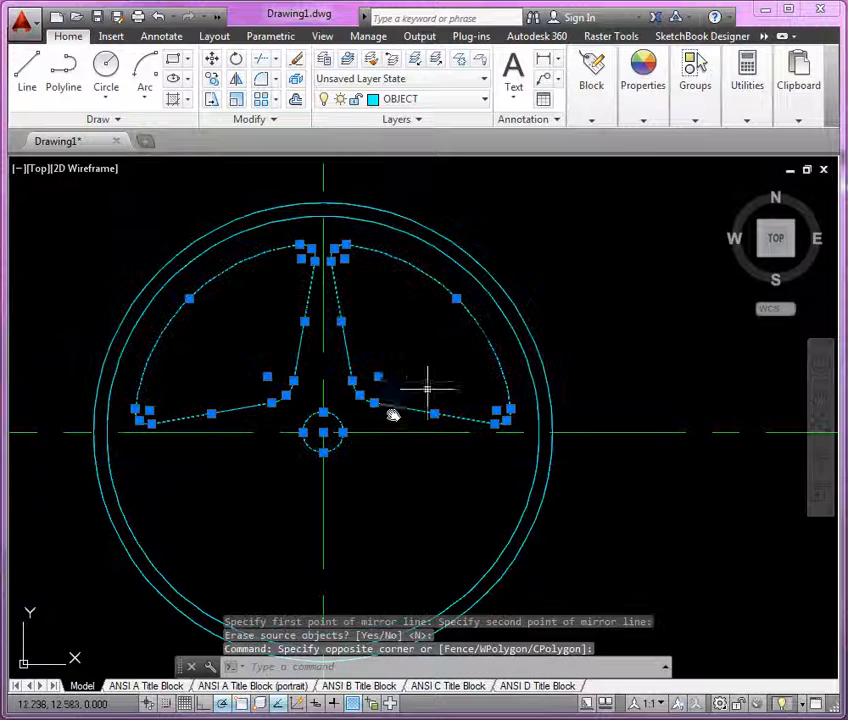
click(360, 475)
shift+click(331, 441)
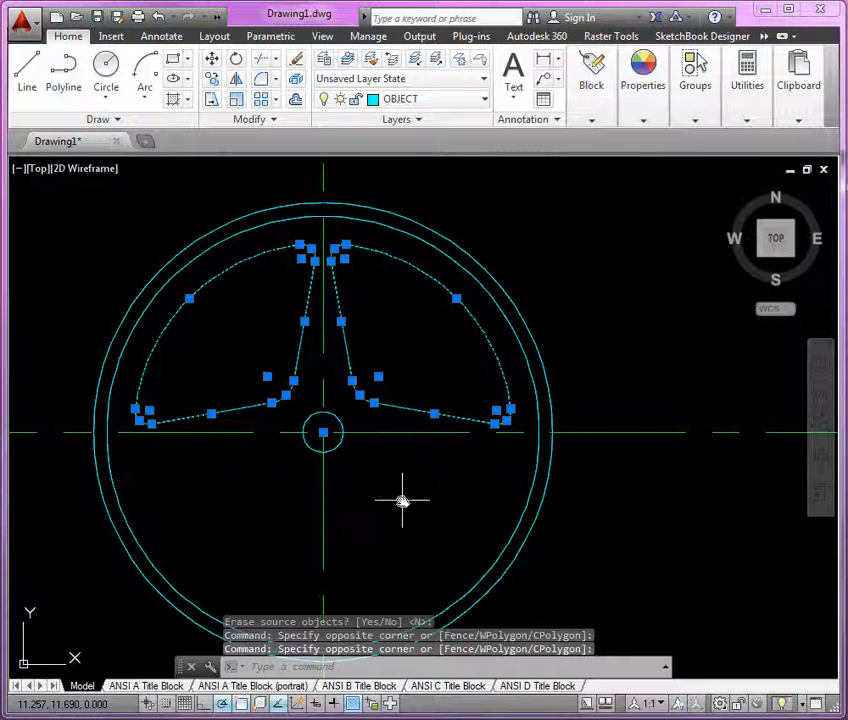
text(mi)
key(Return)
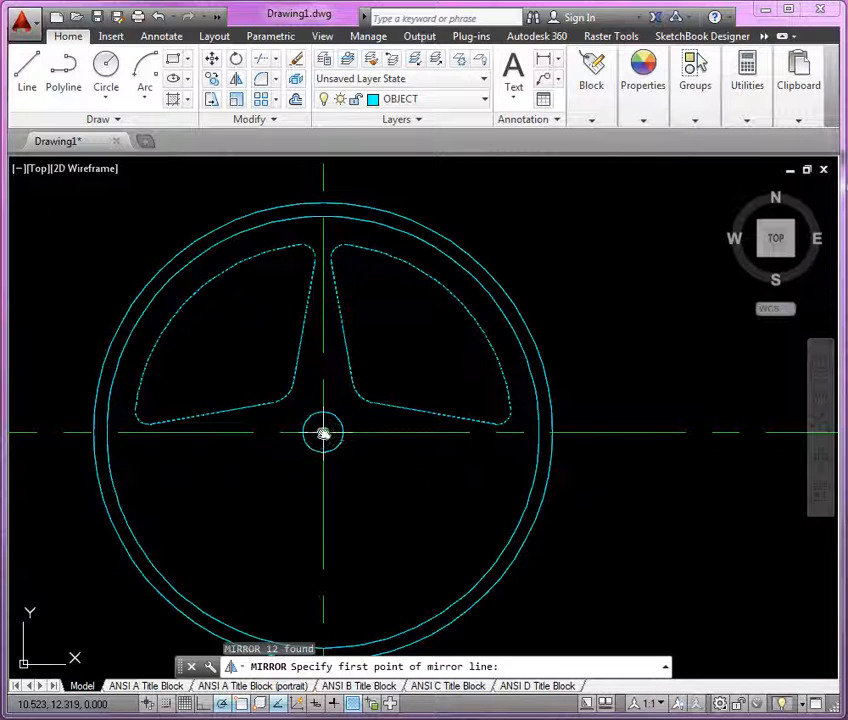
click(323, 433)
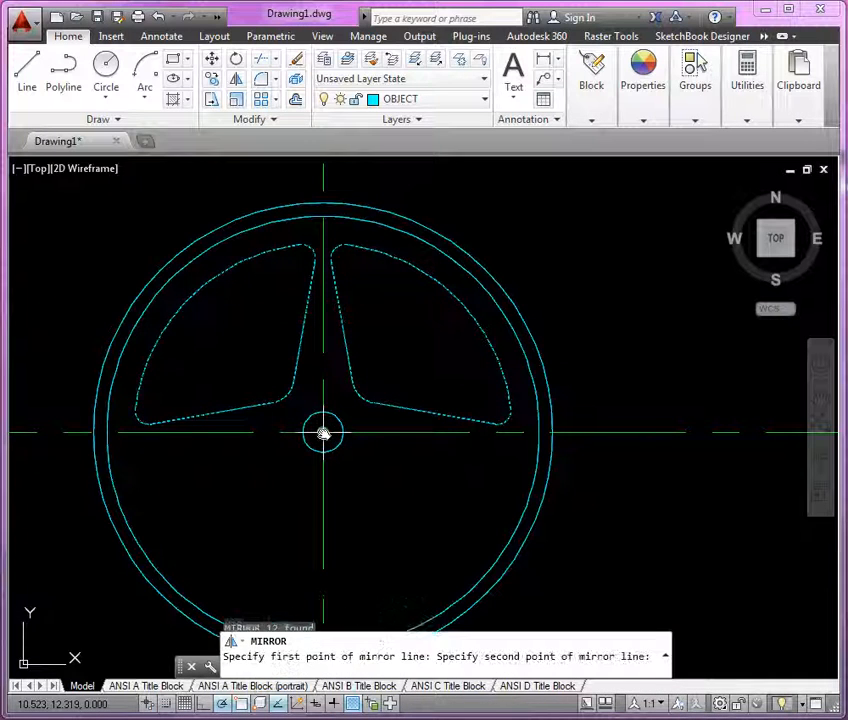
click(621, 436)
key(Return)
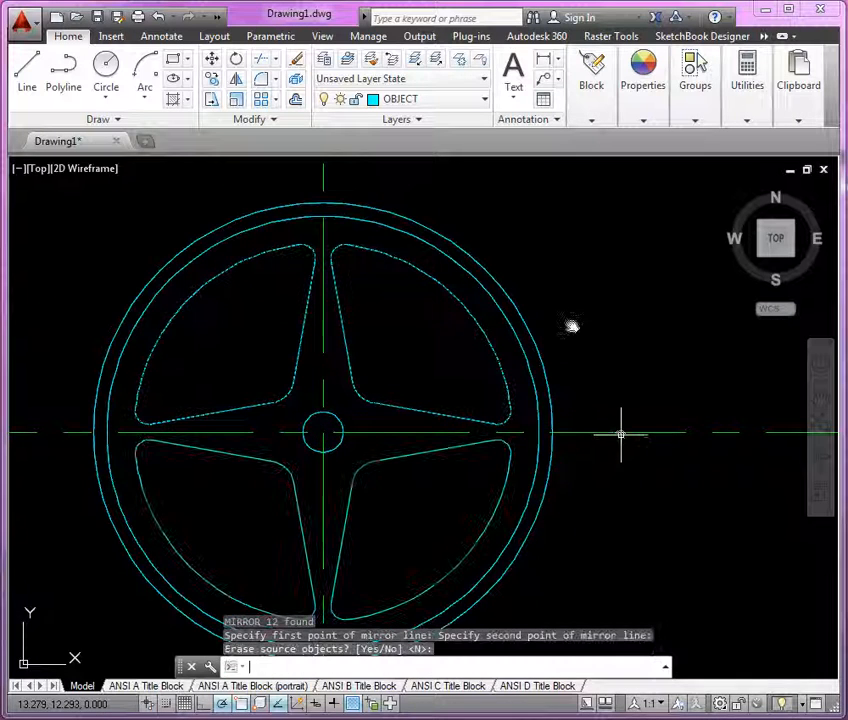
Step: Set the polar increment to 10° and draw a line from the circle center at 80°
scroll(561, 271, down, 2)
middle_drag(561, 271, 529, 329)
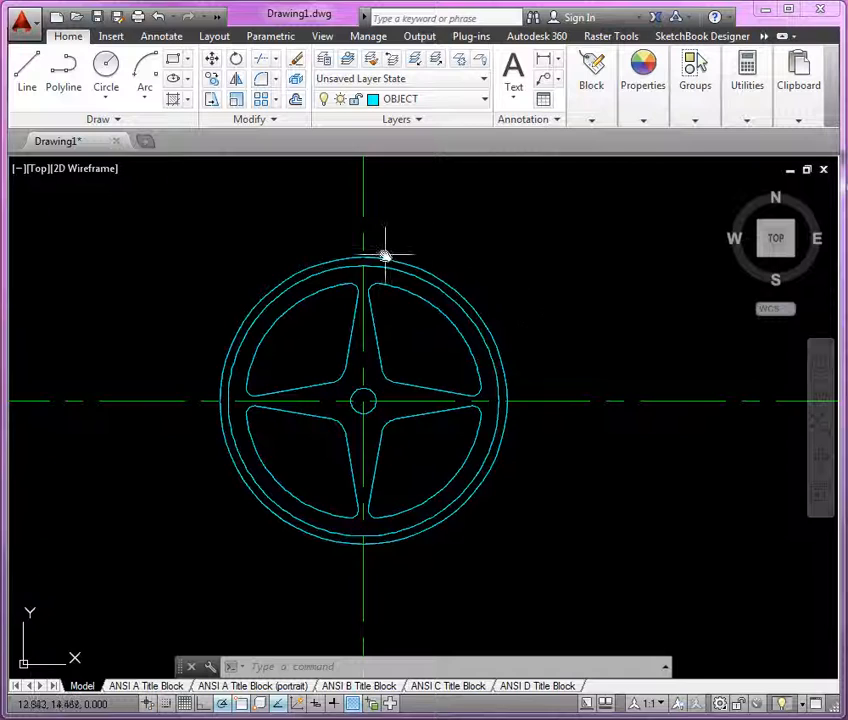
scroll(386, 252, up, 4)
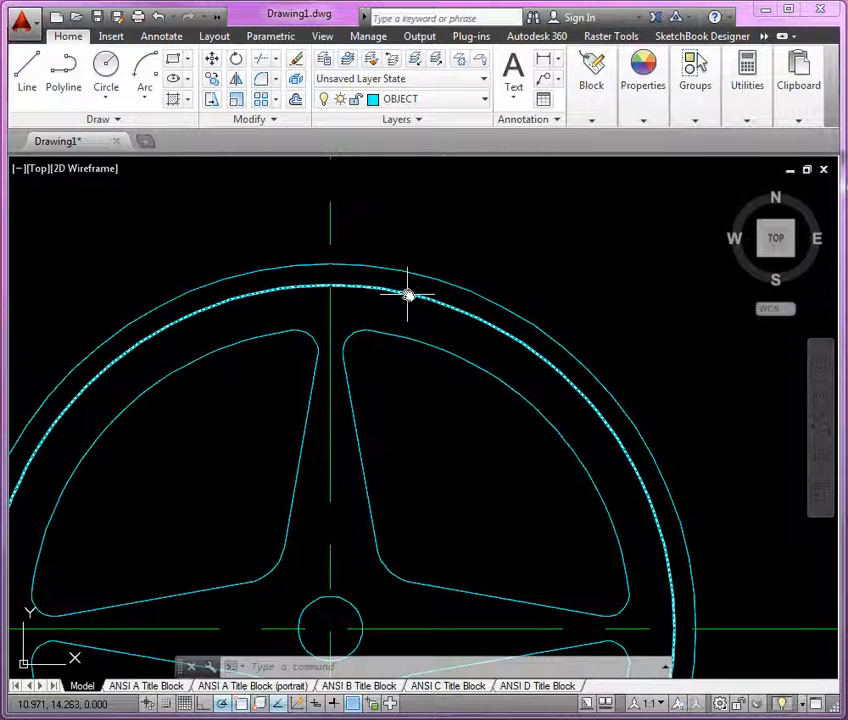
scroll(449, 271, down, 3)
middle_drag(426, 360, 401, 386)
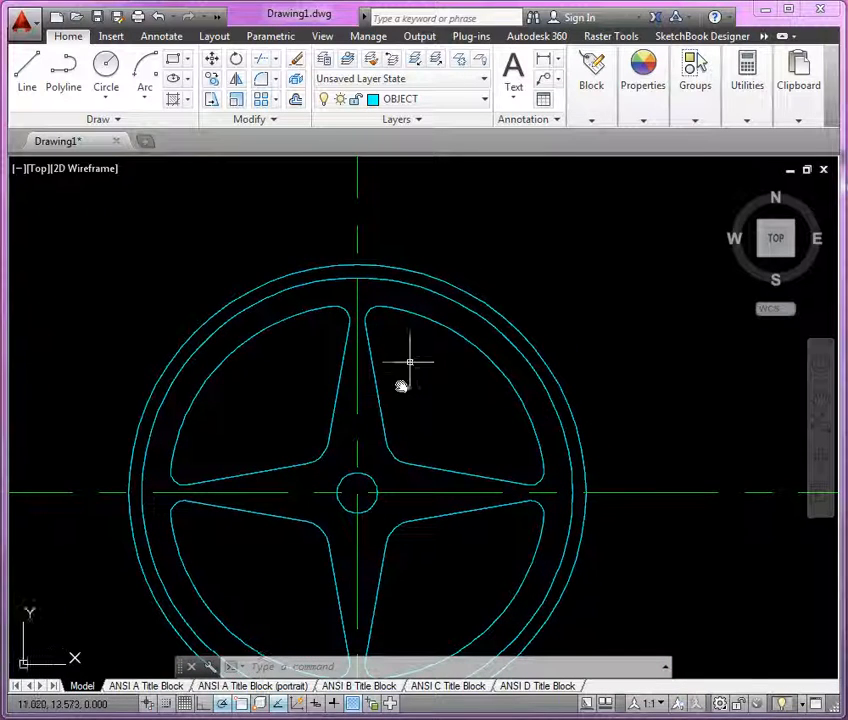
click(27, 68)
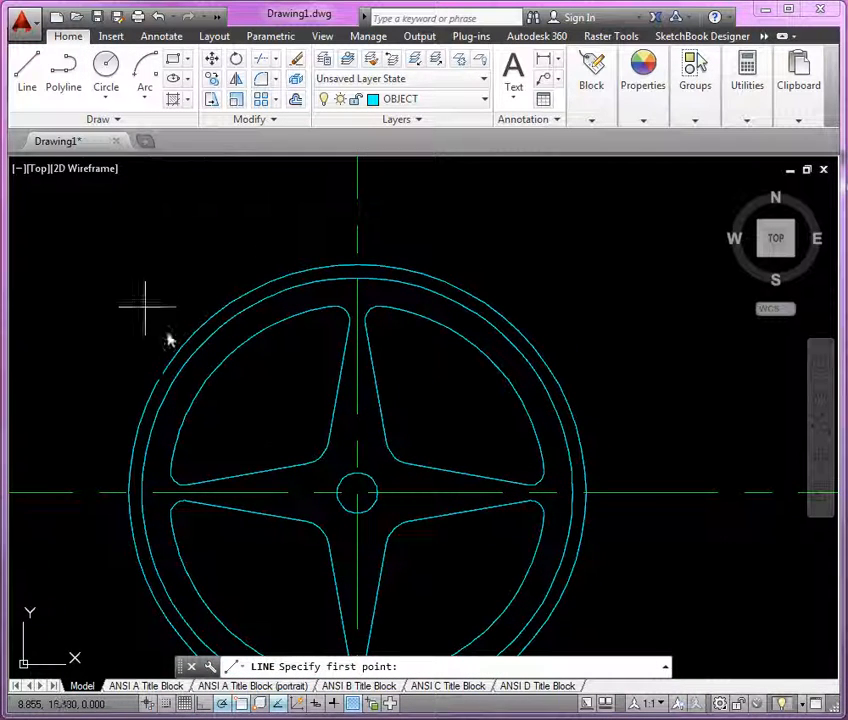
click(357, 491)
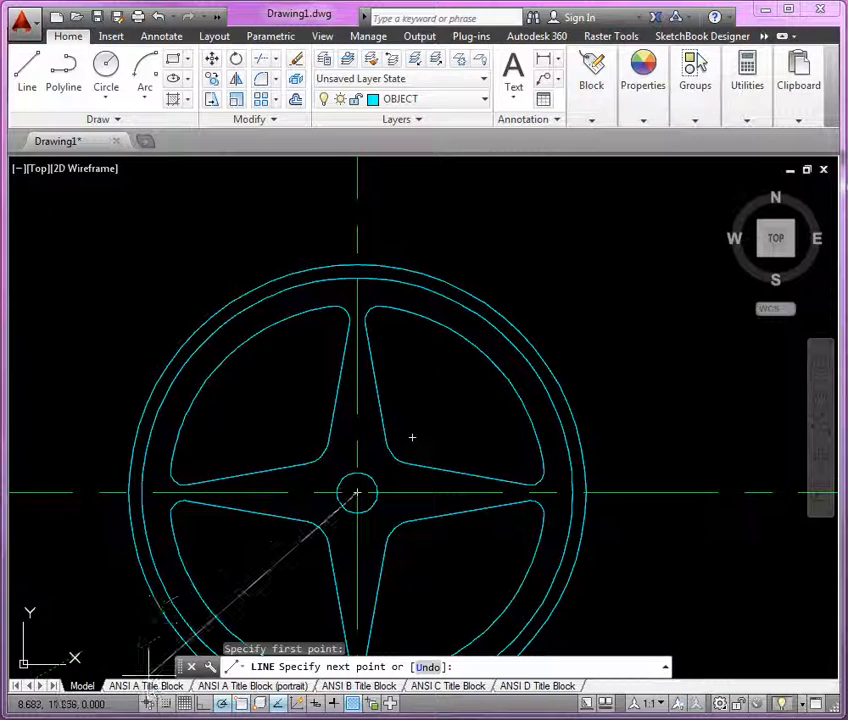
right_click(221, 702)
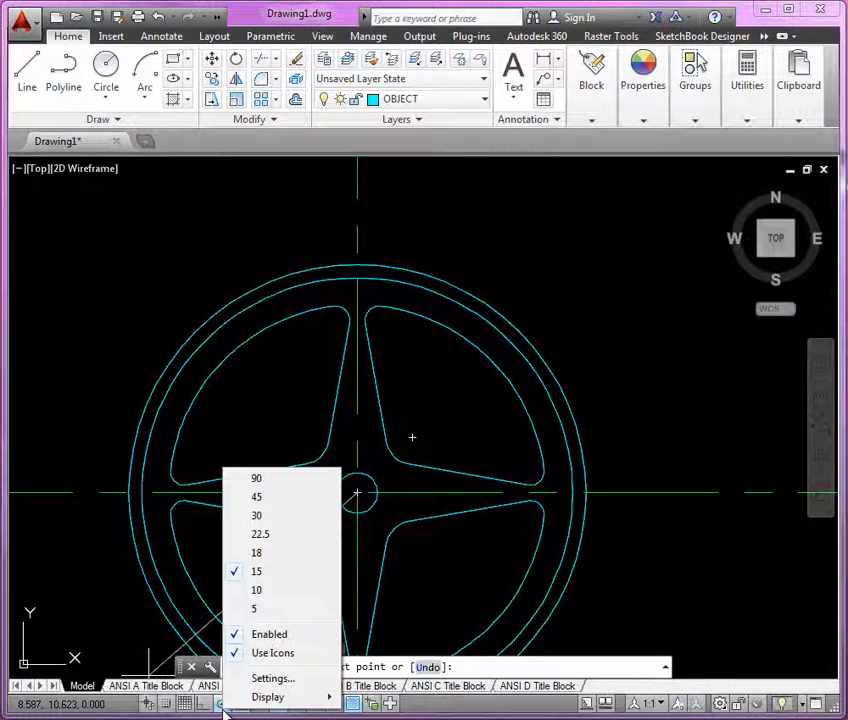
click(281, 594)
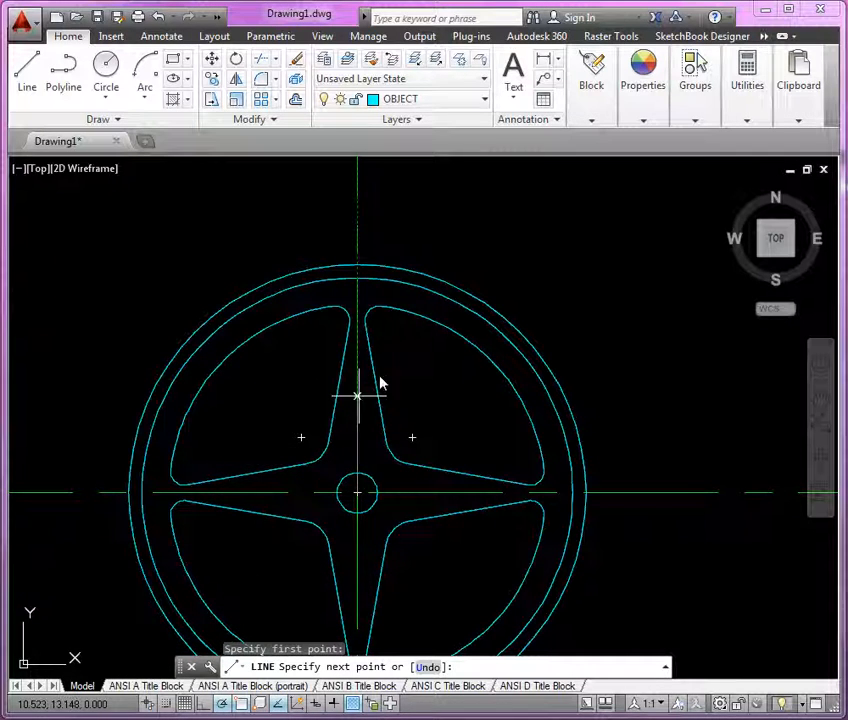
click(403, 231)
key(Return)
Step: Draw a polyline from the outer circle on the vertical centerline to where the 80° line meets the inner circle
scroll(375, 242, up, 5)
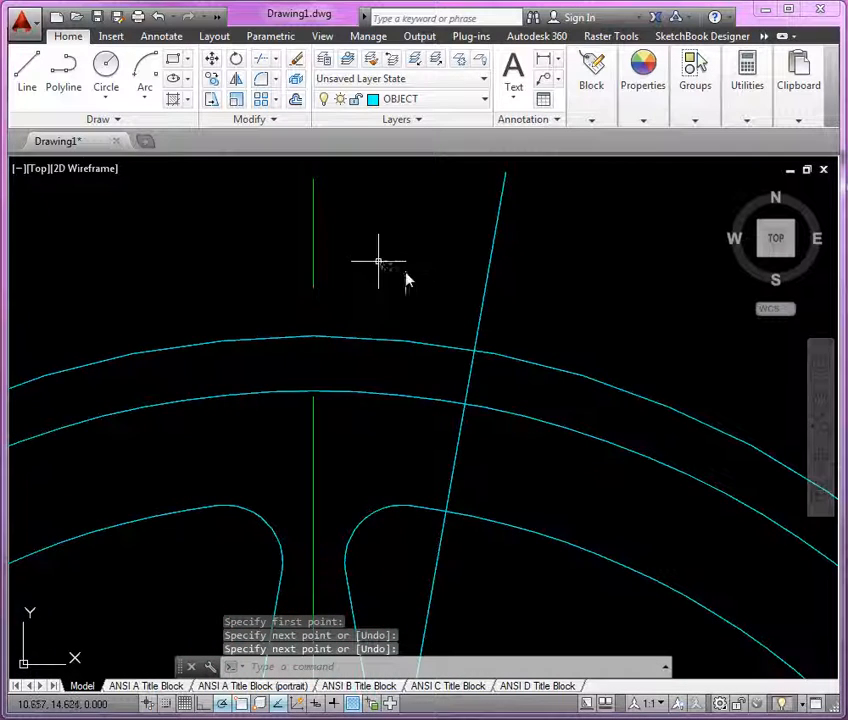
middle_drag(396, 300, 417, 328)
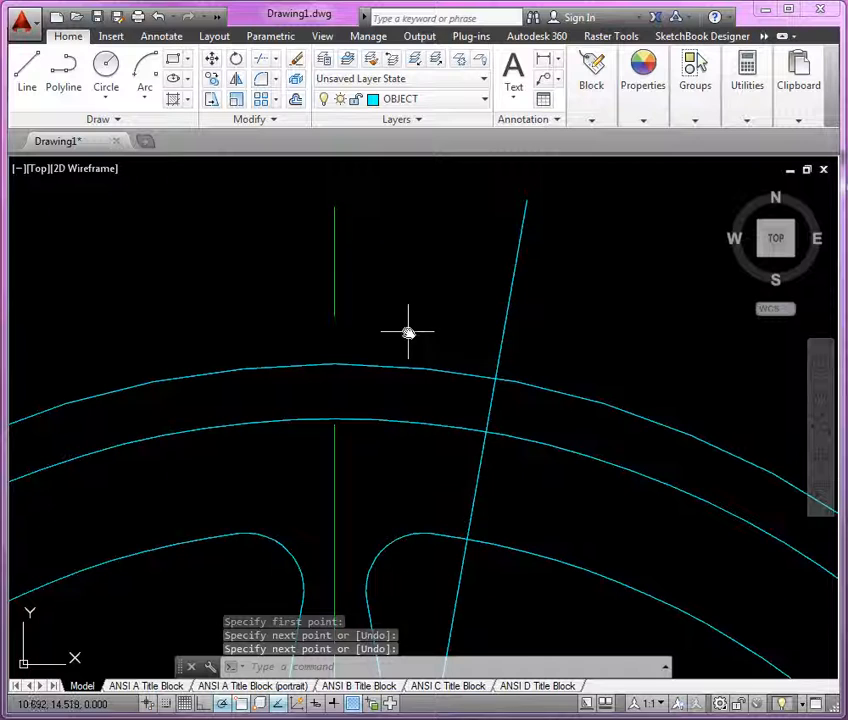
text(p1)
key(Return)
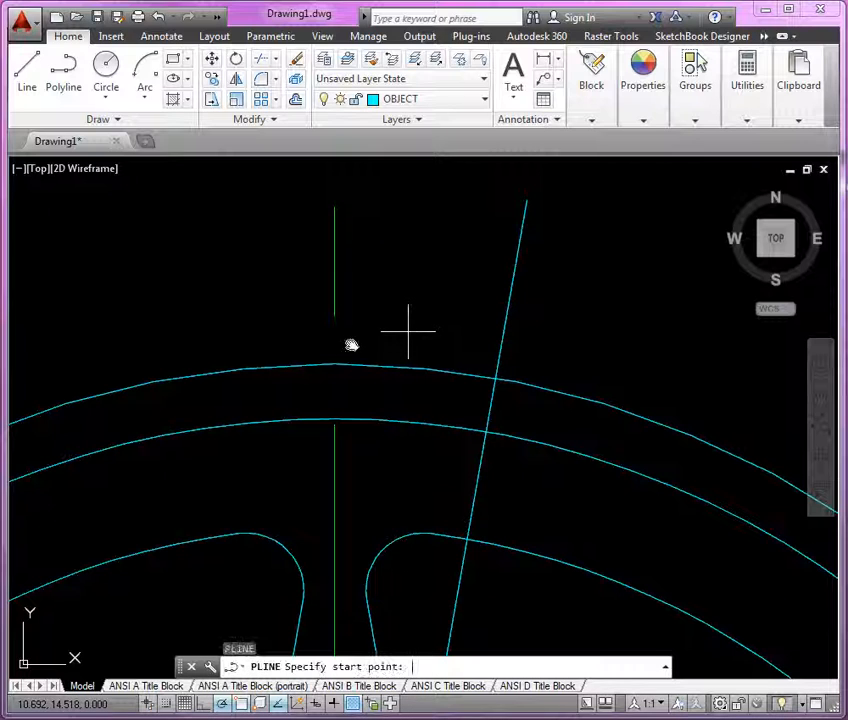
click(333, 418)
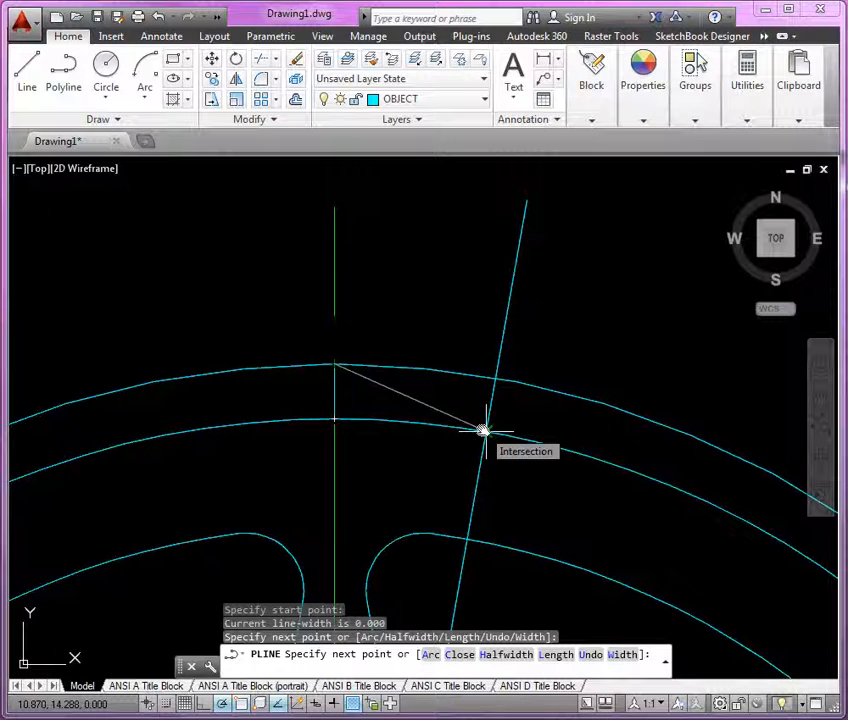
click(485, 431)
key(Return)
Step: Delete the 80° construction line
click(400, 395)
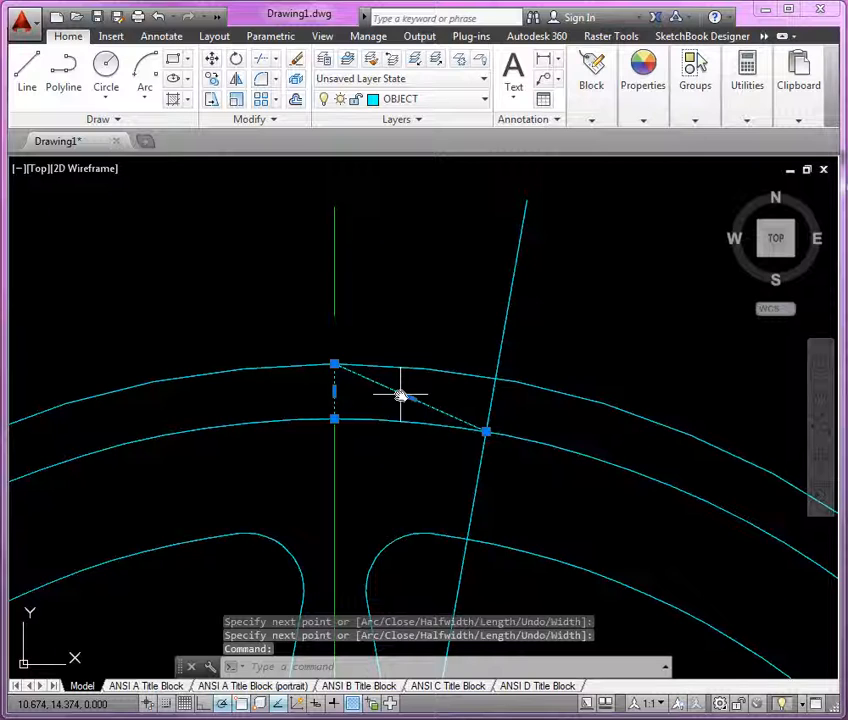
scroll(413, 238, down, 5)
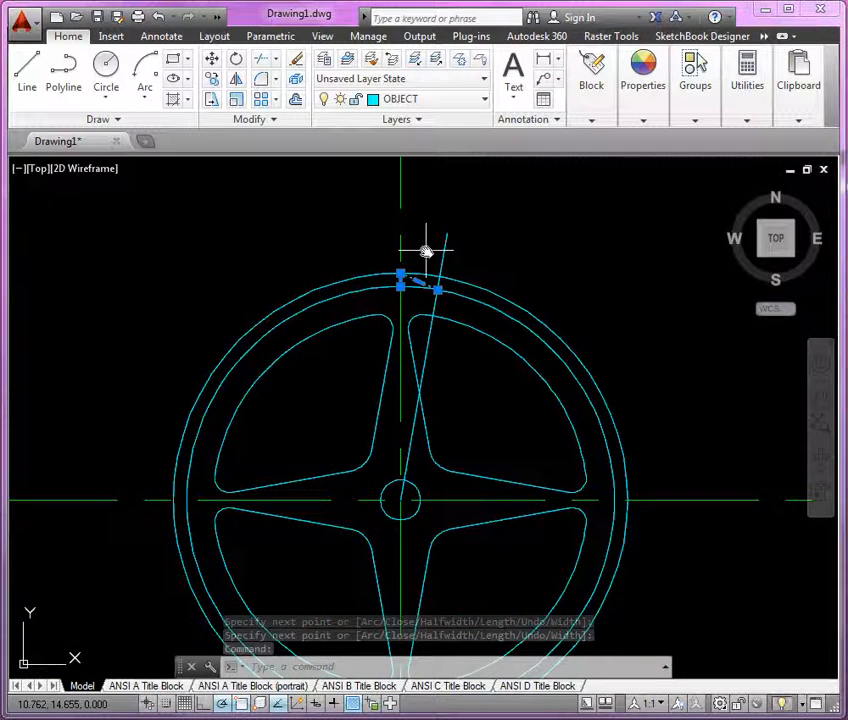
middle_drag(426, 251, 437, 235)
key(Escape)
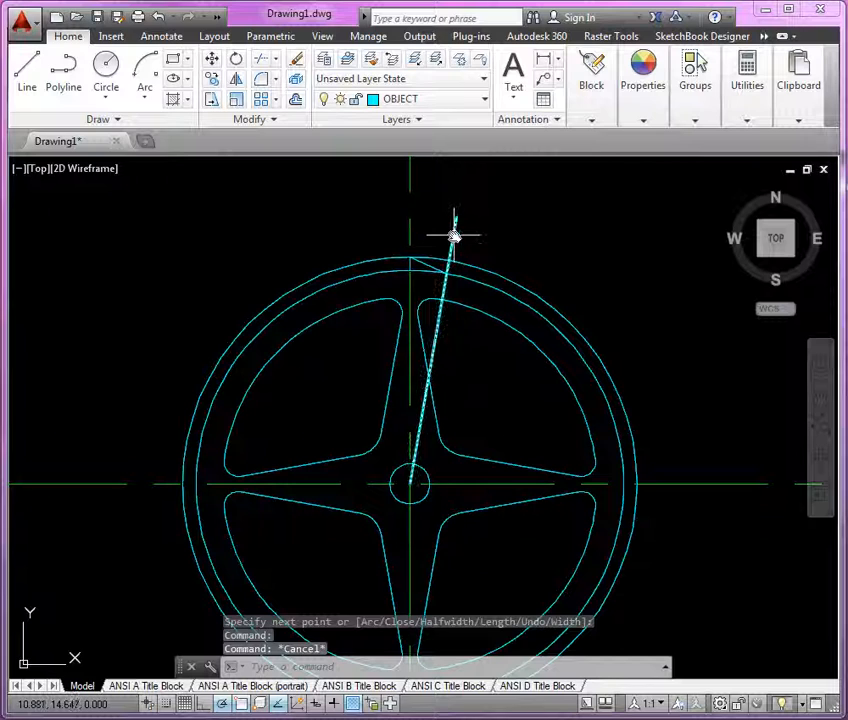
click(453, 236)
key(Delete)
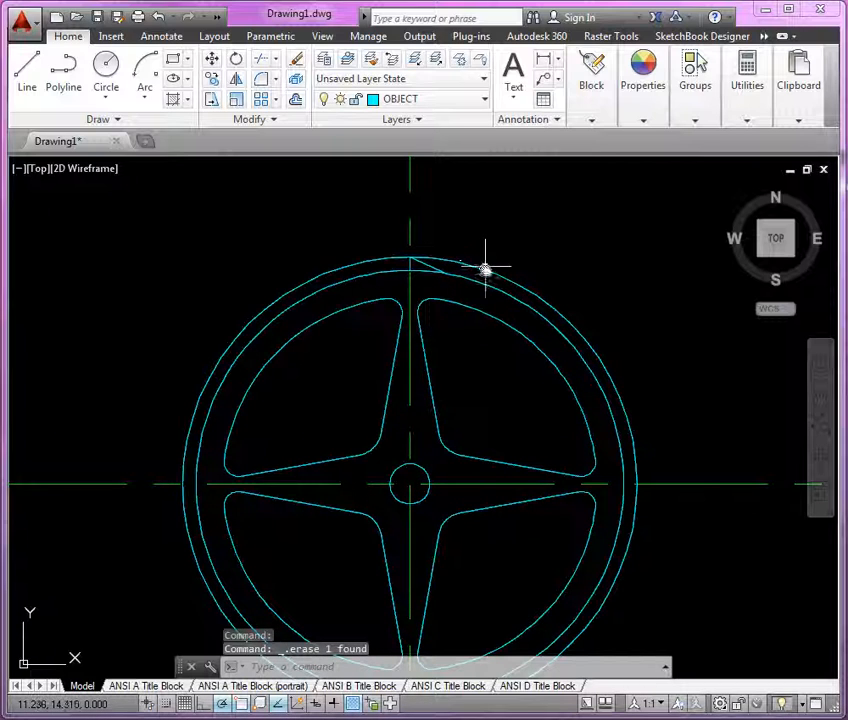
Step: Move the two outer circles to the hidden layer
click(485, 271)
click(480, 279)
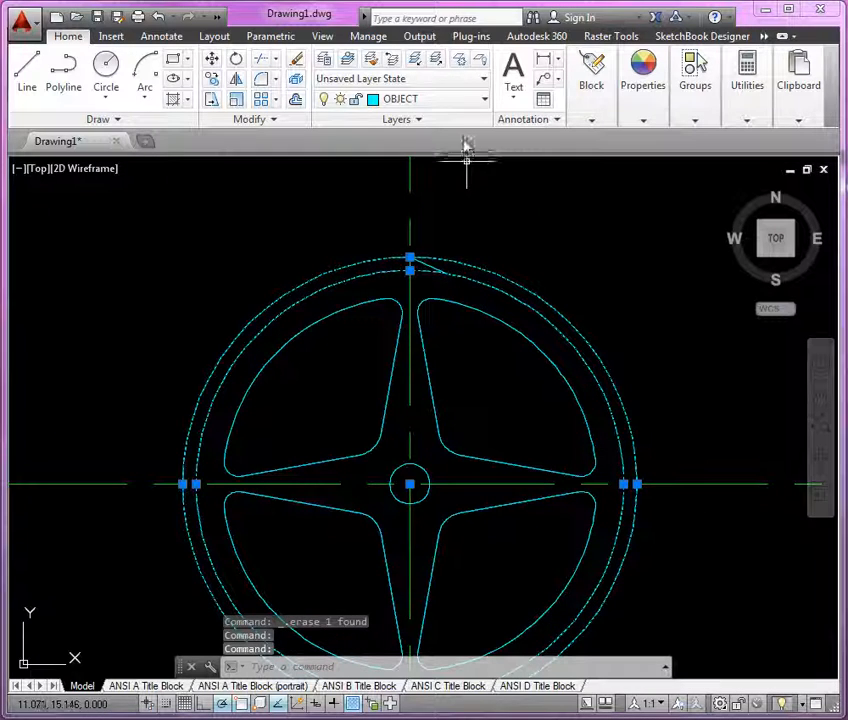
click(464, 100)
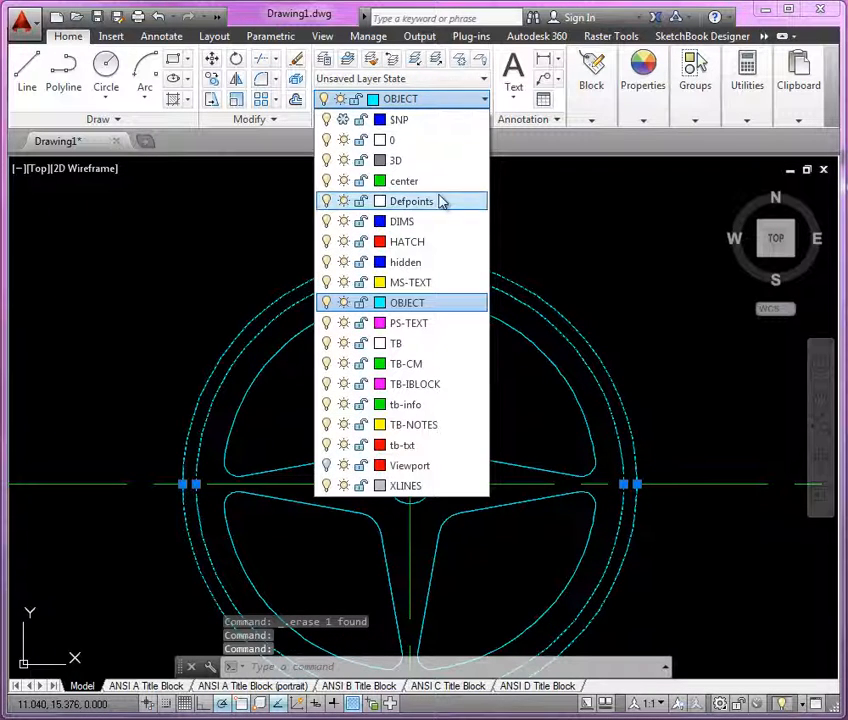
click(437, 265)
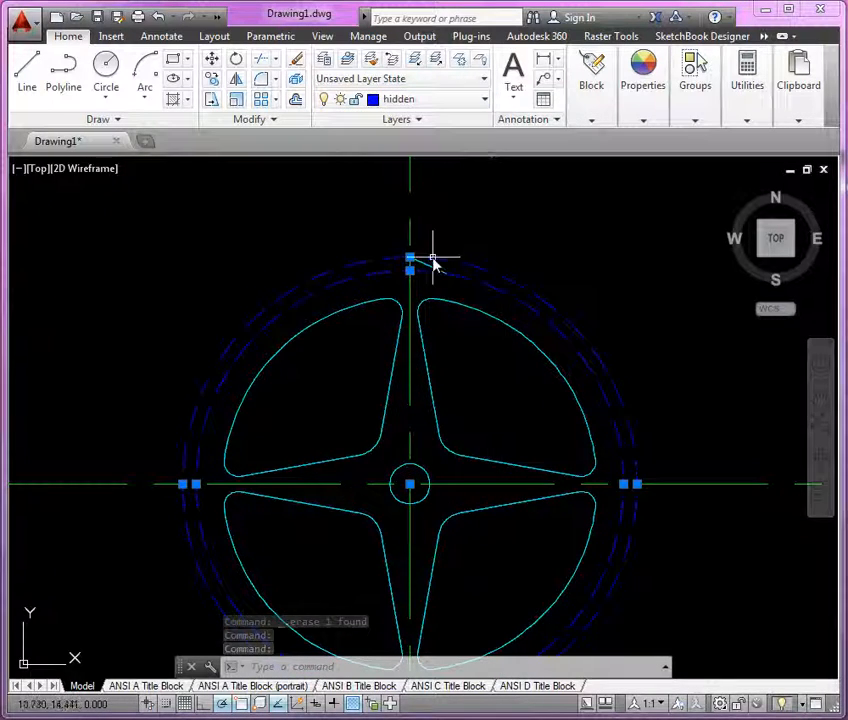
key(Escape)
key(Escape)
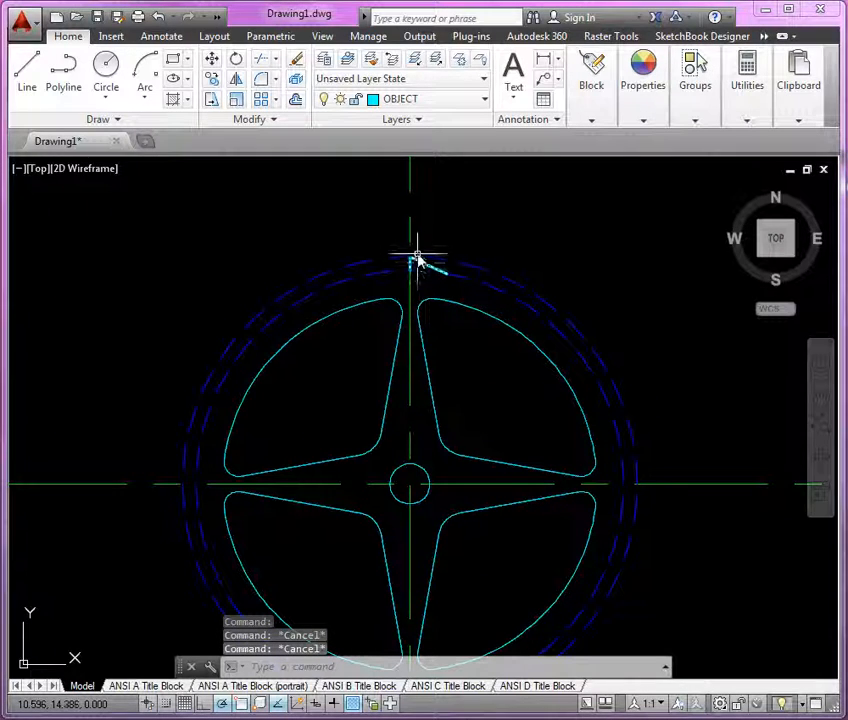
Step: Polar-array the tooth polyline around the circle center with 36 items
scroll(437, 270, up, 4)
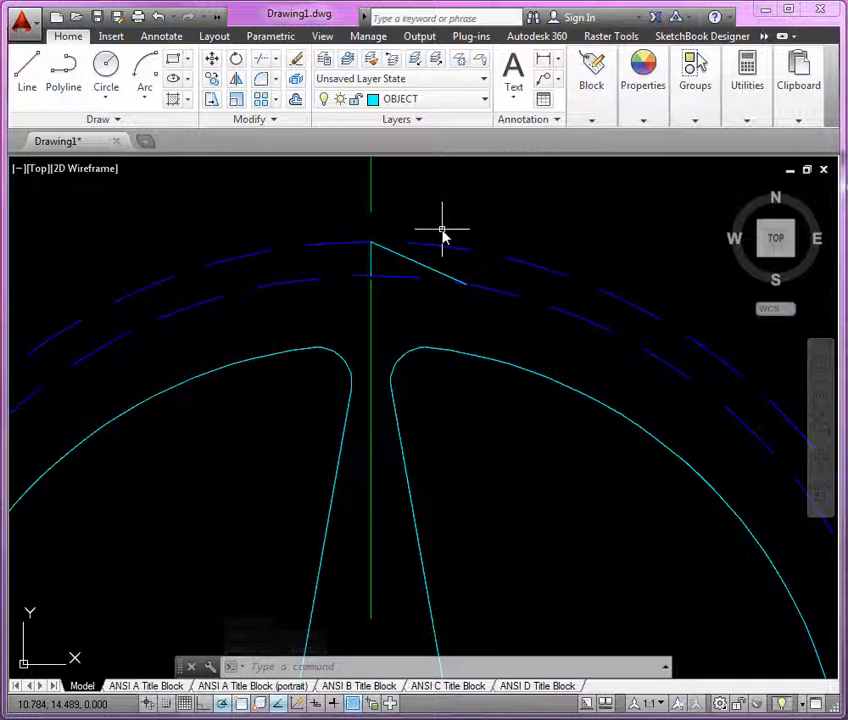
click(410, 258)
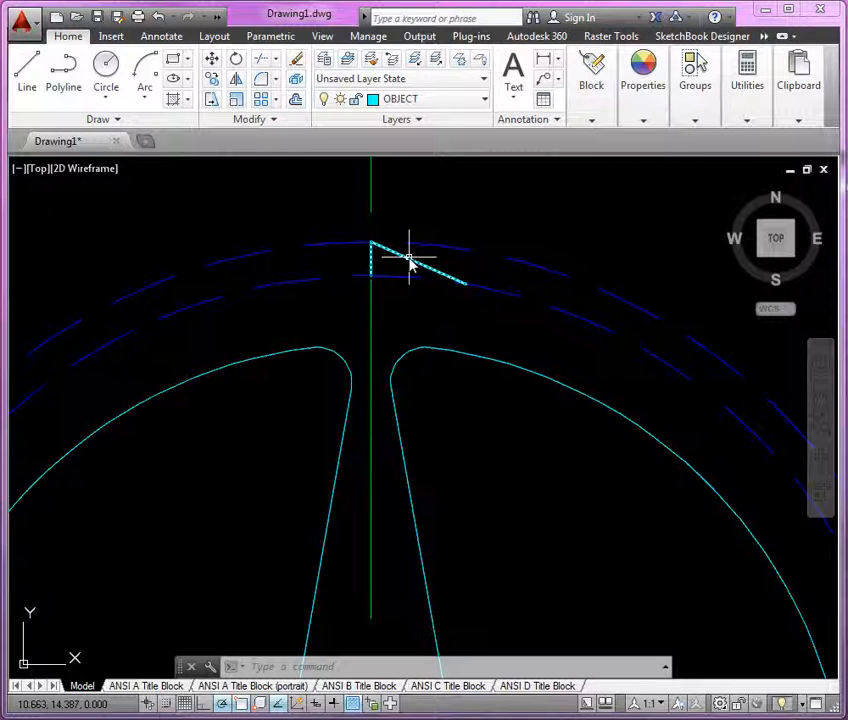
click(410, 258)
scroll(433, 196, down, 6)
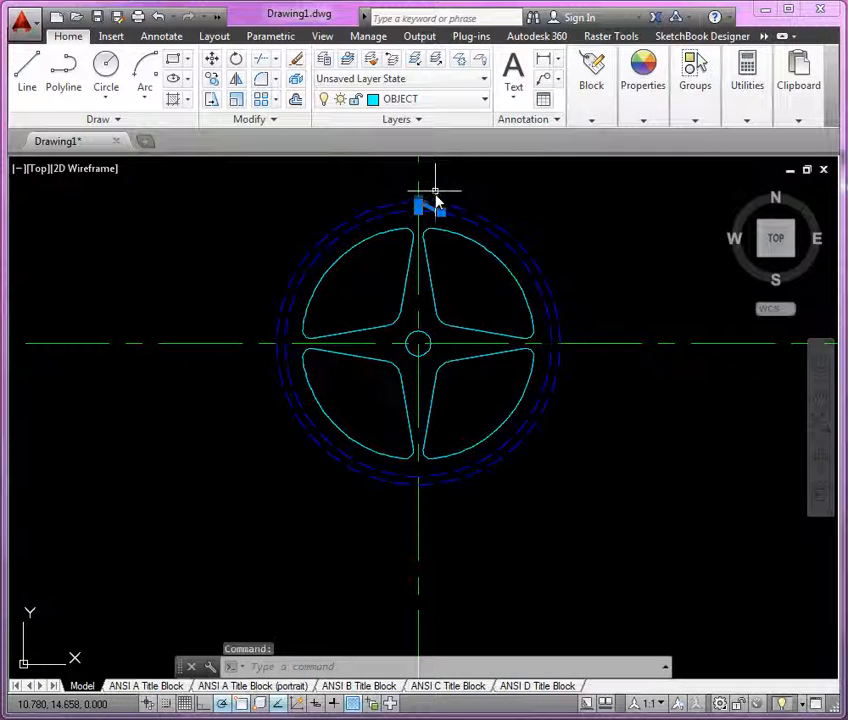
scroll(442, 208, up, 2)
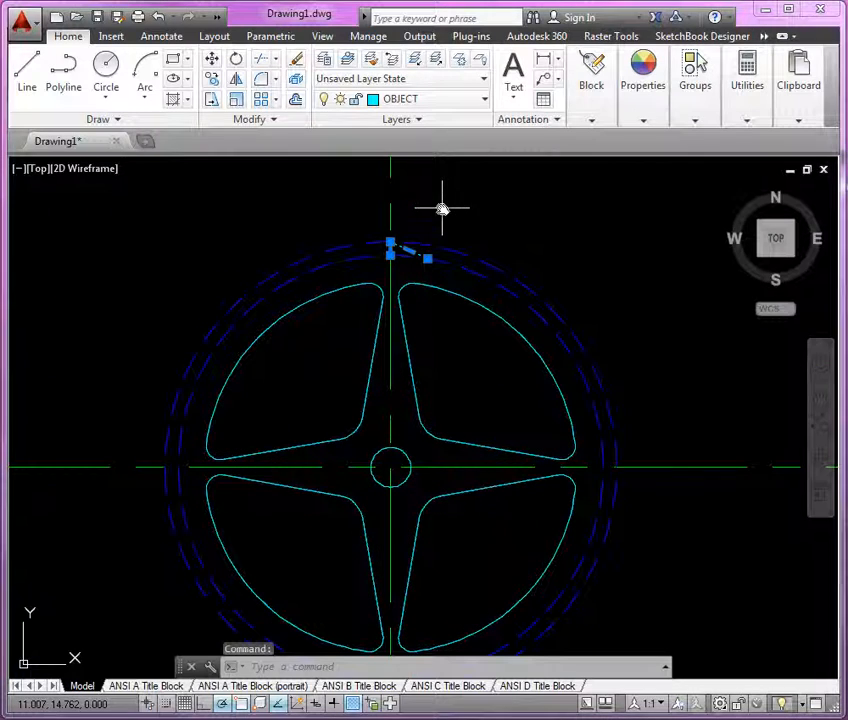
click(277, 101)
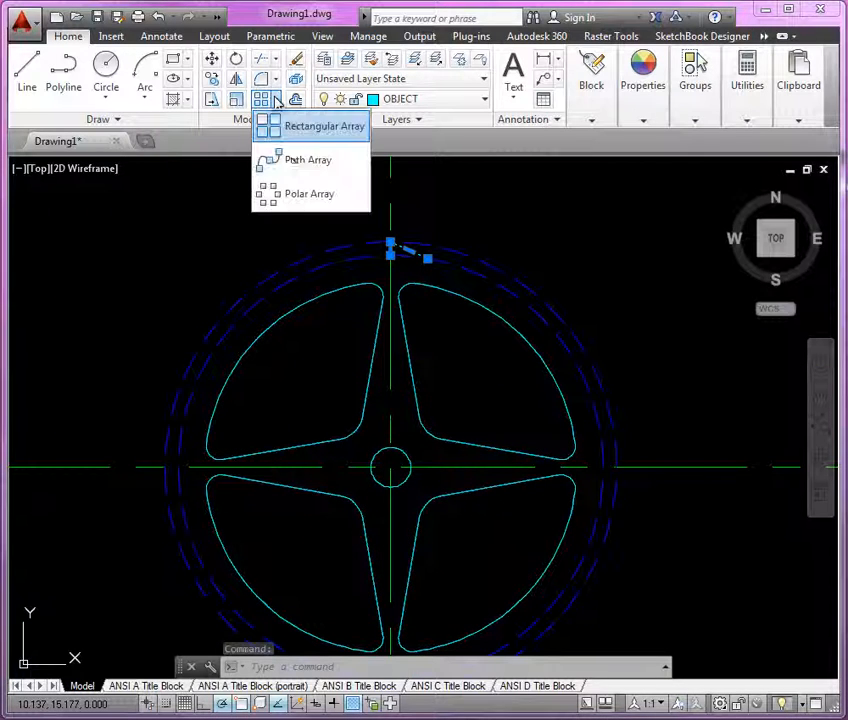
click(297, 193)
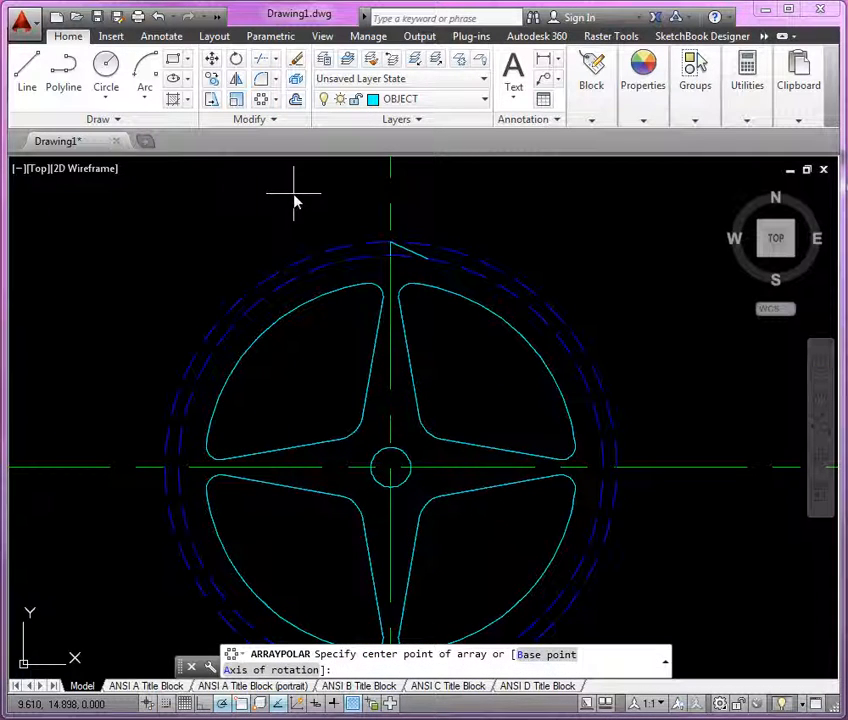
click(391, 469)
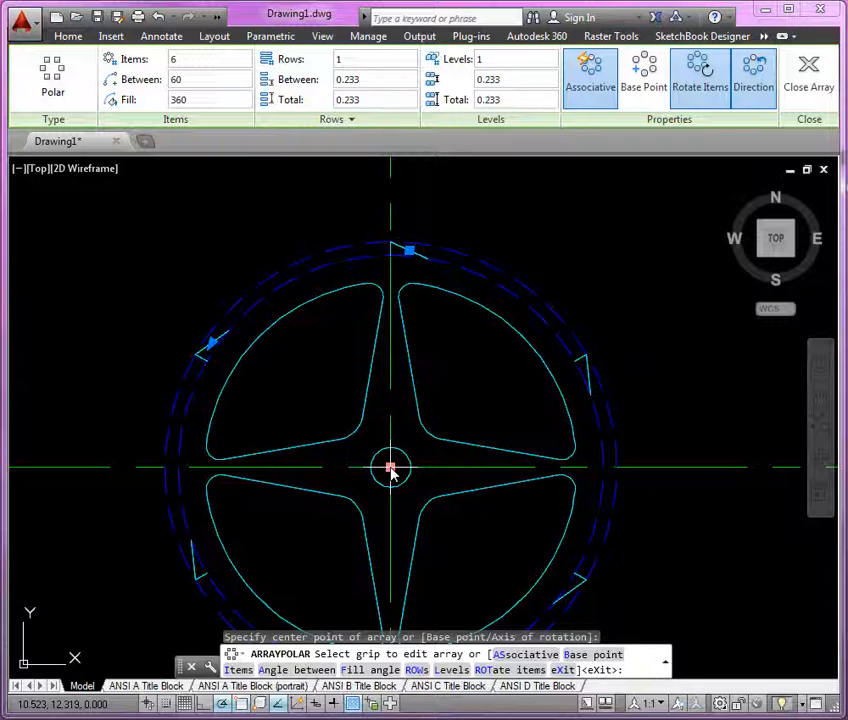
click(202, 61)
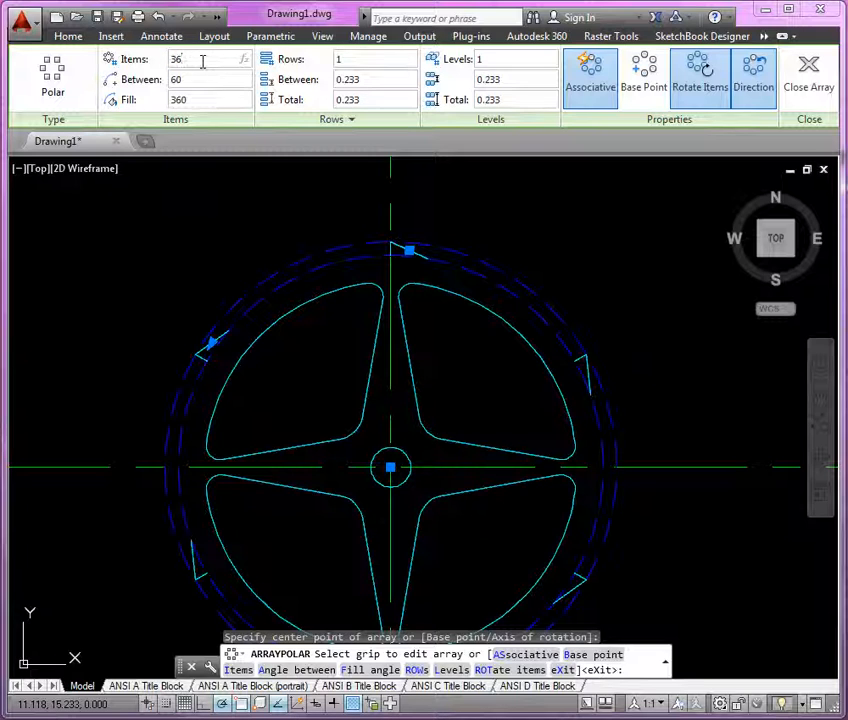
text(36)
key(Return)
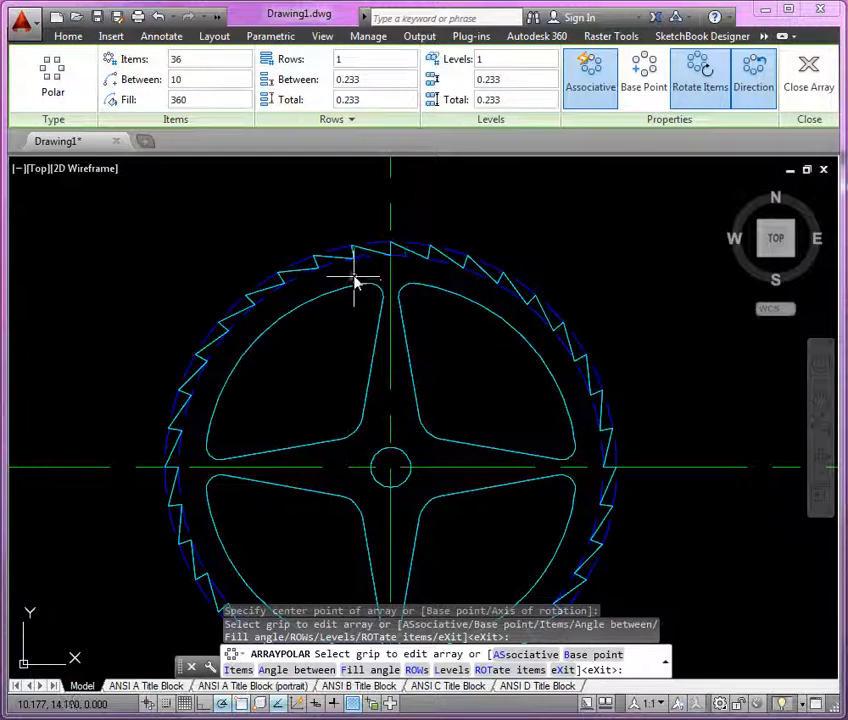
key(Return)
Step: Compare the sprocket with the Problem 2-6 reference drawing and set the annotation scale to 1:1
middle_drag(482, 378, 458, 354)
scroll(473, 329, down, 2)
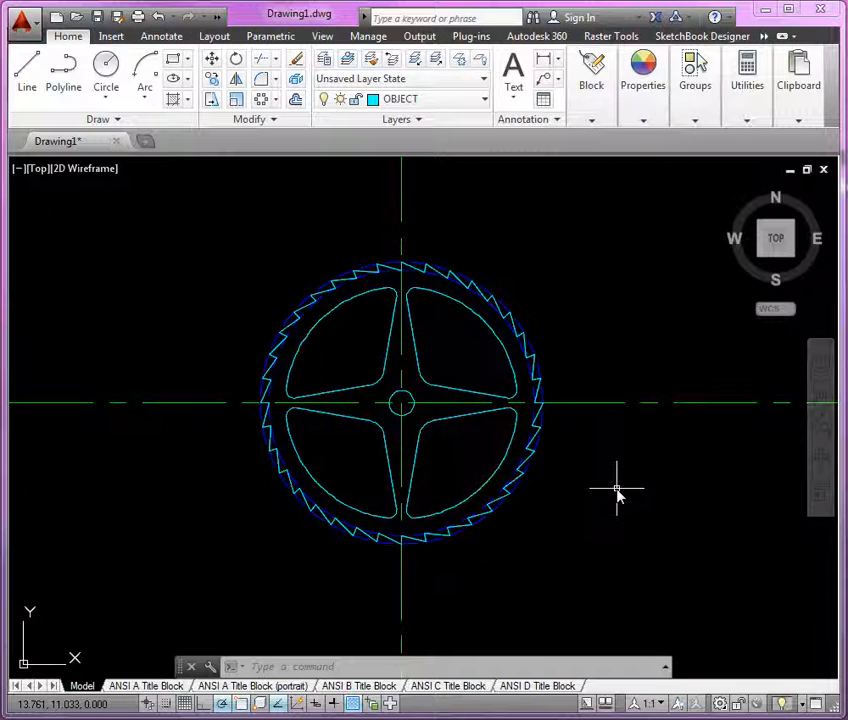
drag(2, 40, 488, 41)
click(391, 112)
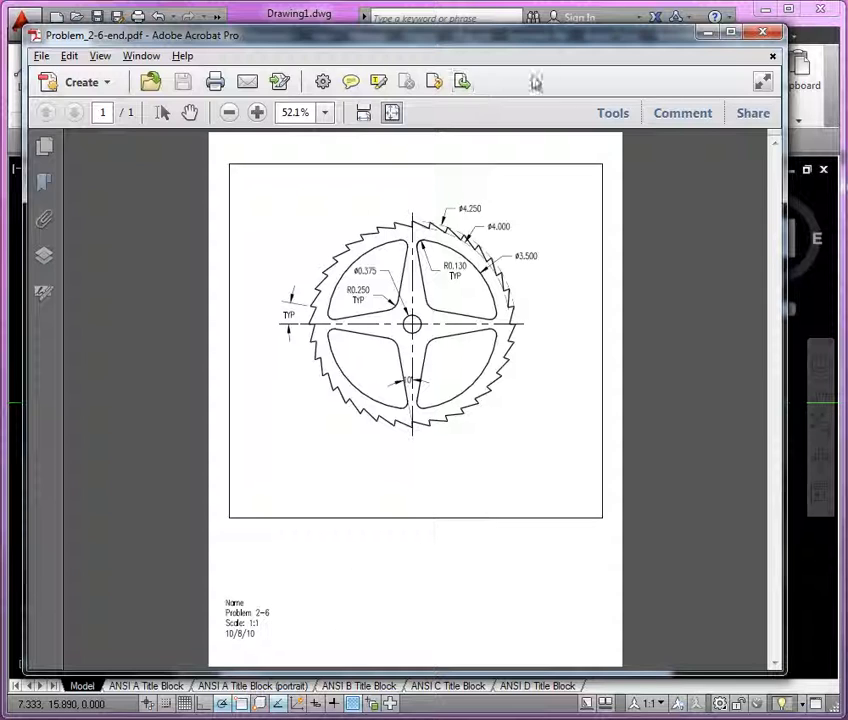
drag(567, 36, 0, 38)
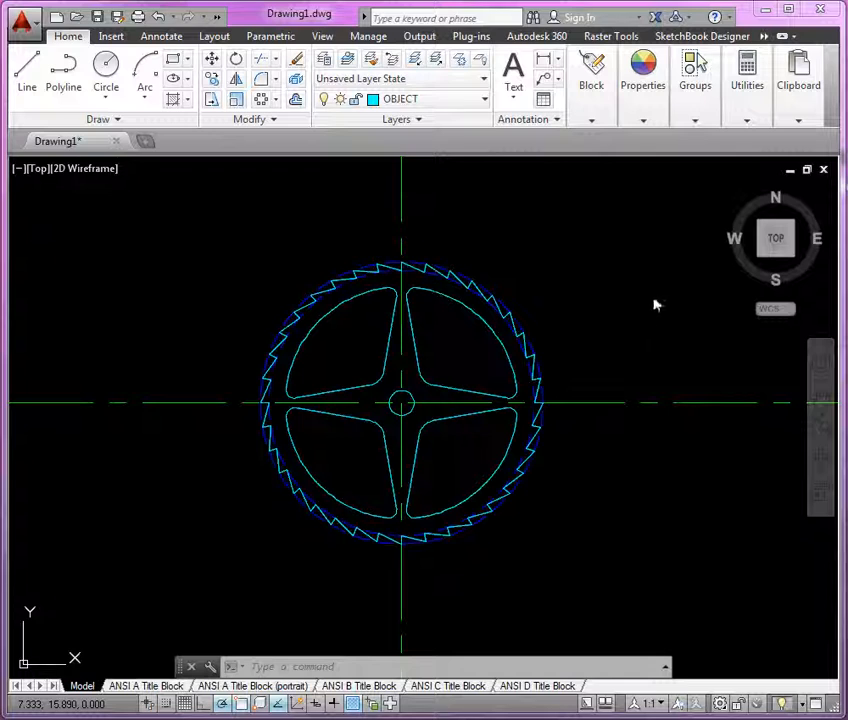
click(648, 704)
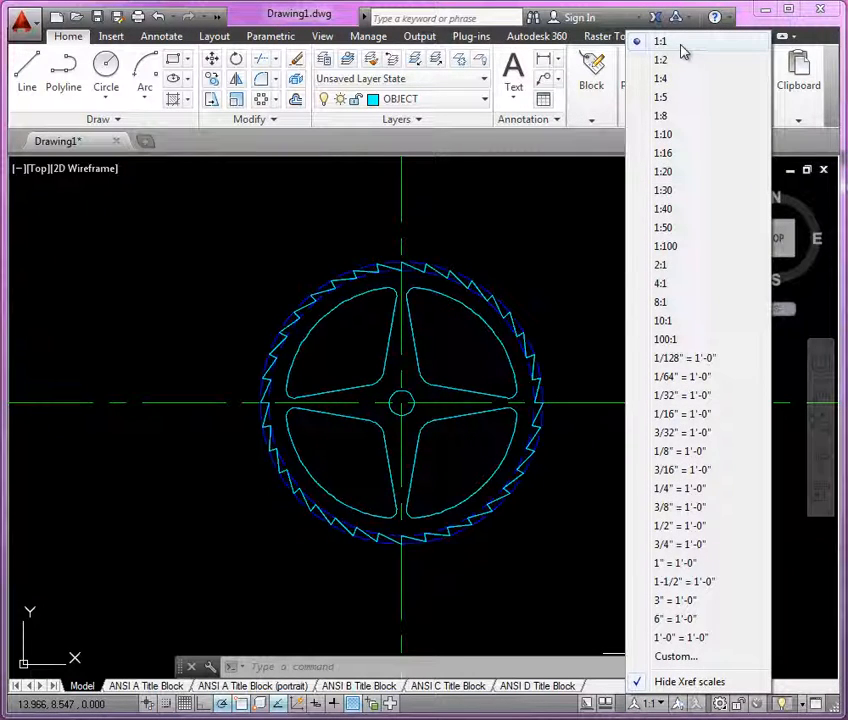
click(680, 43)
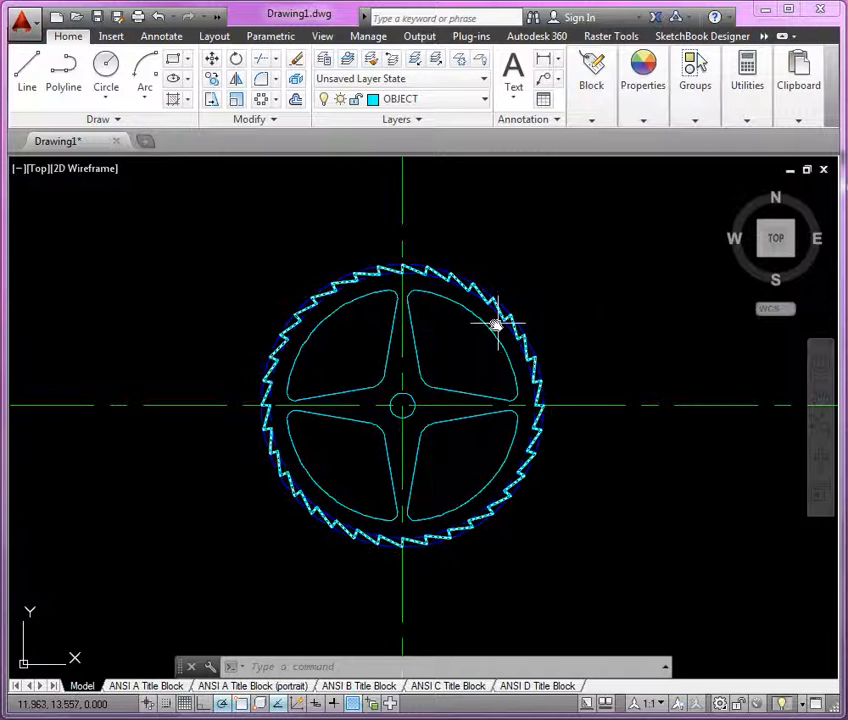
Step: Offset the outer hidden circle 0.25 outward to serve as a trim boundary
text(o)
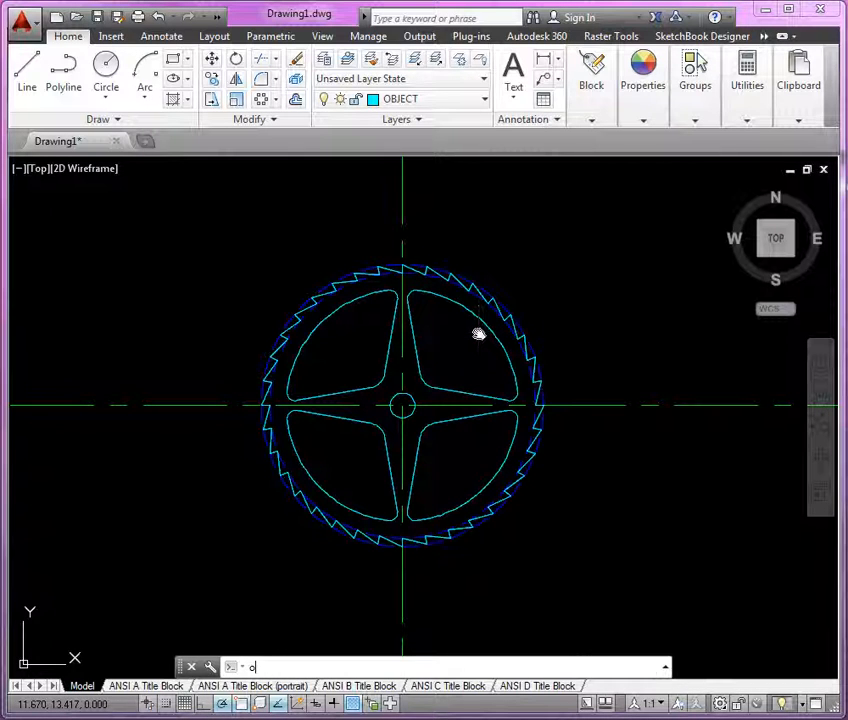
key(Return)
text(.25)
key(Return)
scroll(428, 266, up, 4)
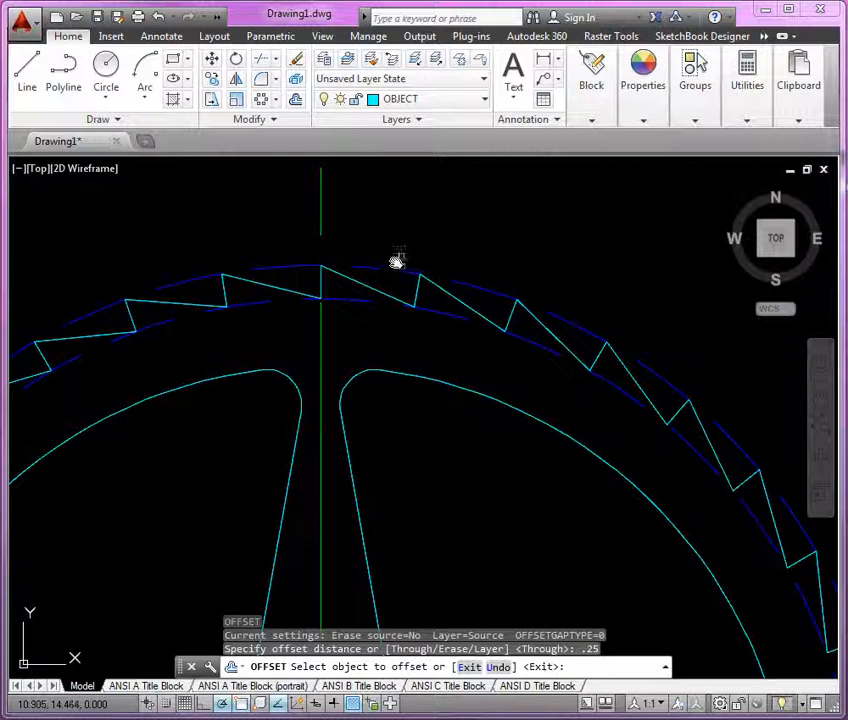
click(390, 268)
click(390, 232)
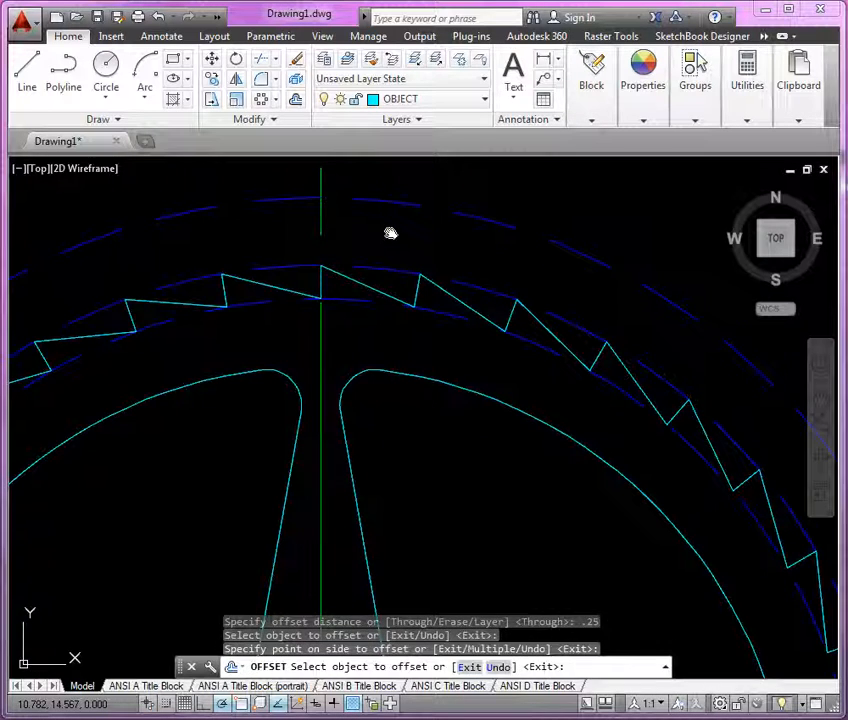
key(Return)
Step: Trim the four ends of the centerlines back to the offset circle
scroll(390, 230, down, 4)
scroll(390, 230, down, 3)
scroll(390, 230, up, 3)
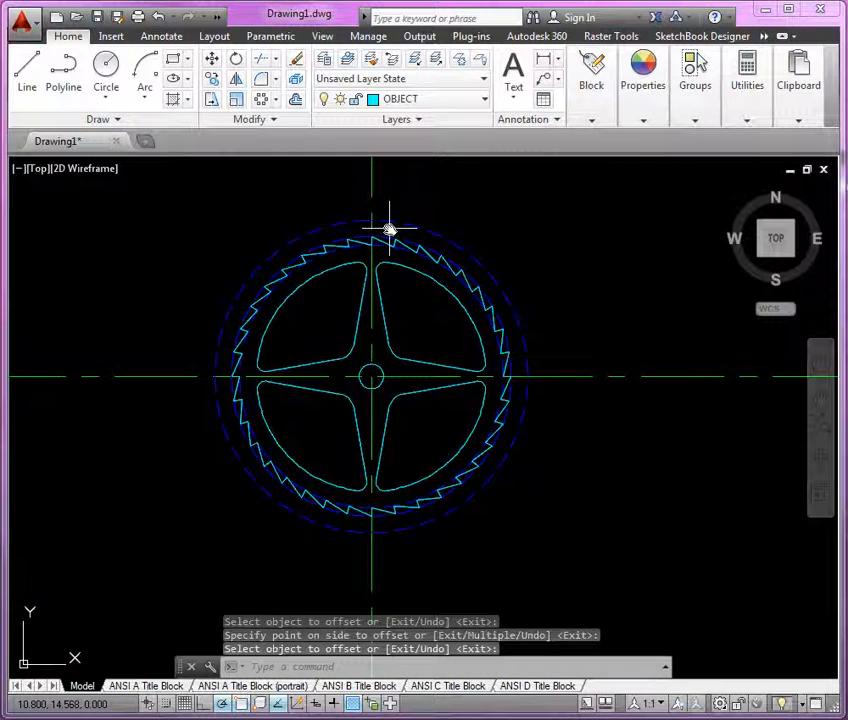
text(tr)
key(Return)
click(400, 222)
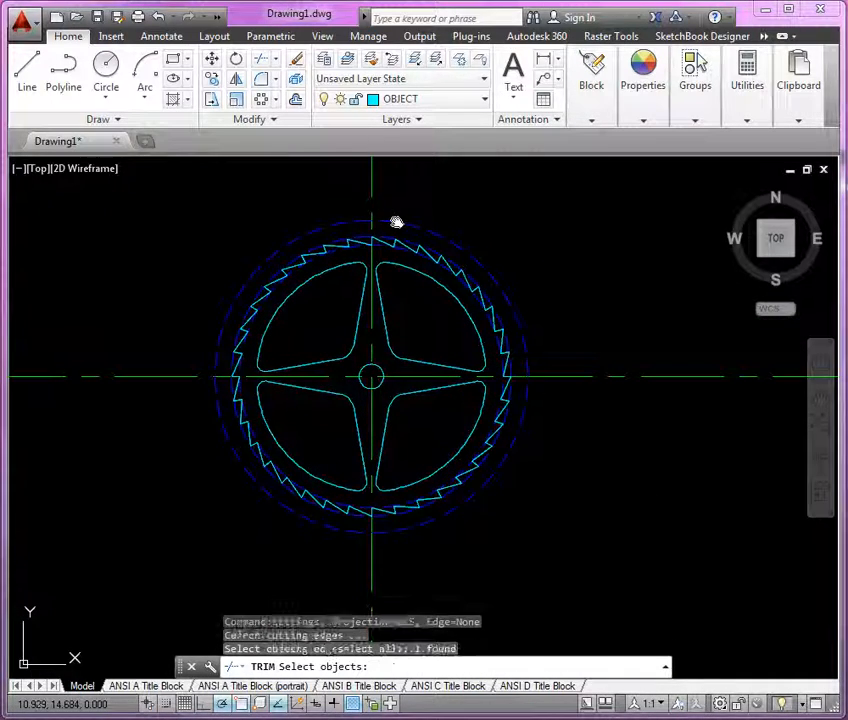
key(Return)
click(374, 191)
click(533, 328)
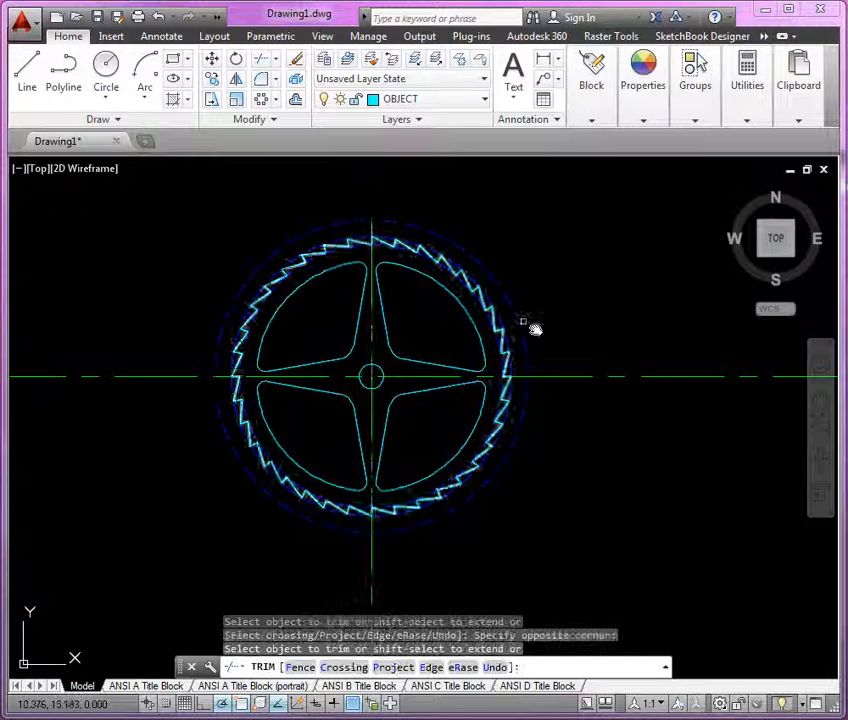
click(547, 377)
click(368, 555)
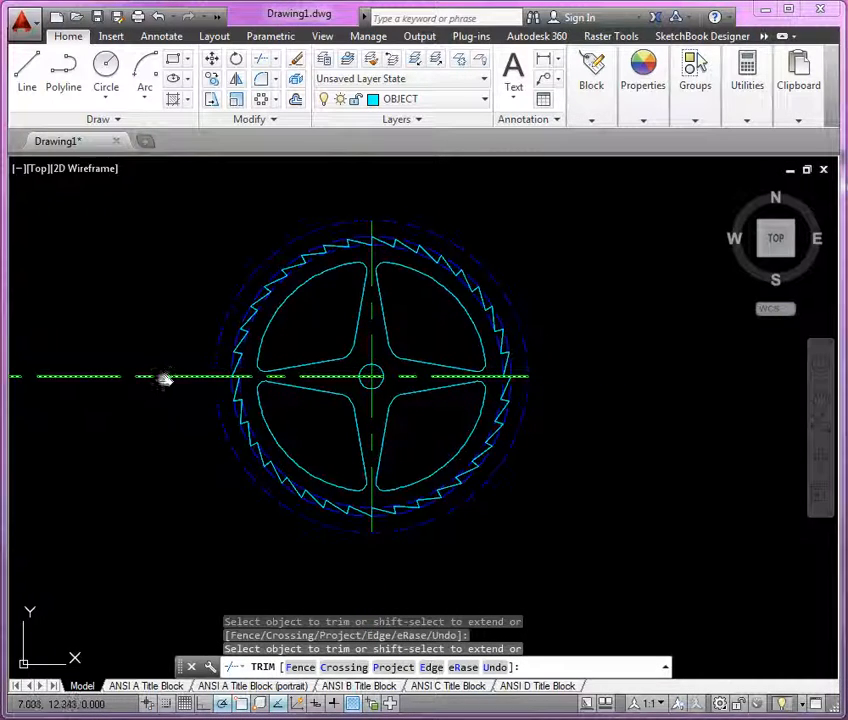
click(167, 377)
key(Return)
Step: Delete the offset boundary circle
click(213, 352)
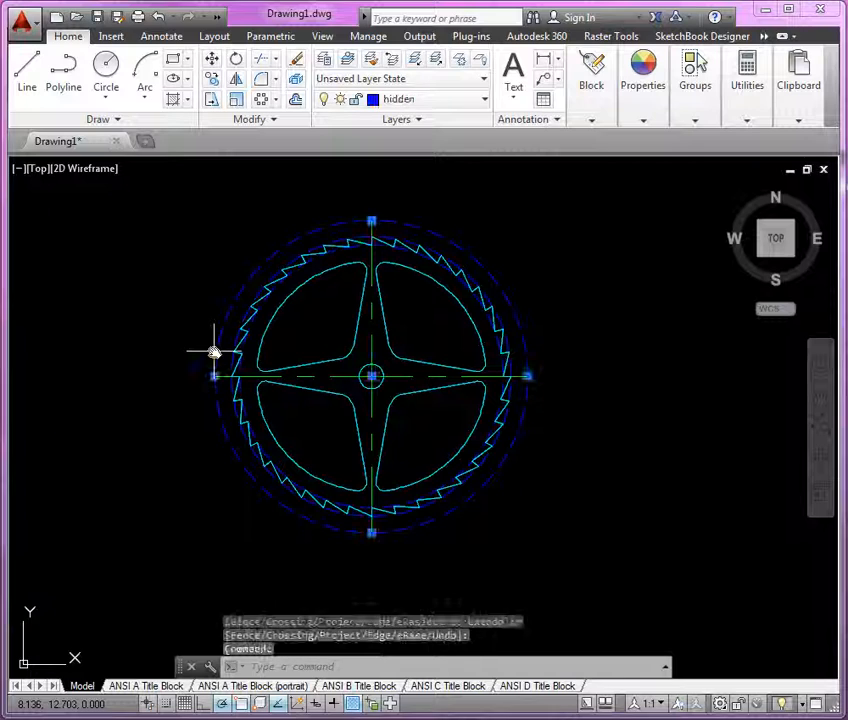
key(Delete)
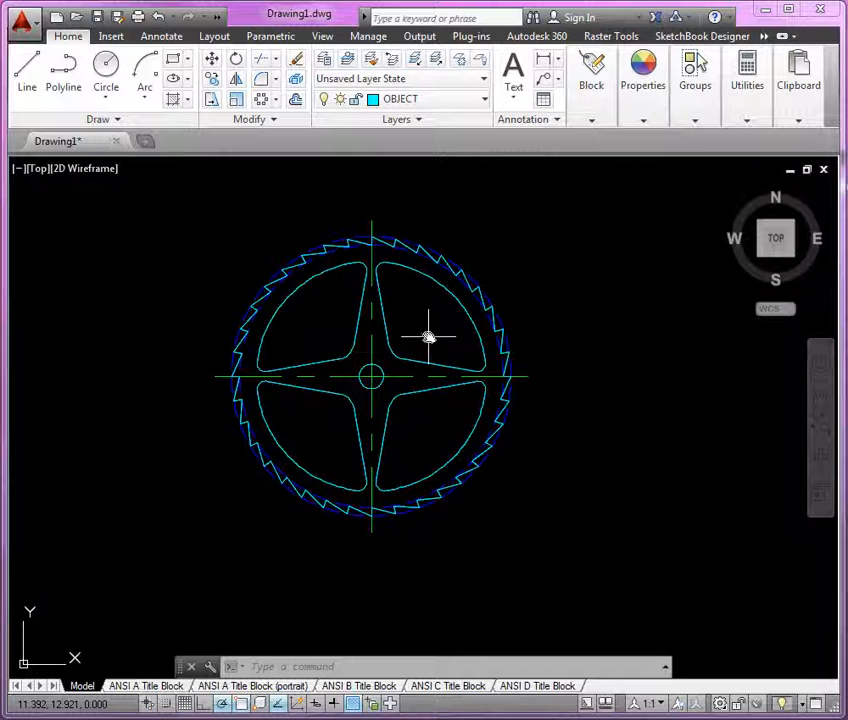
Step: On the DIMS layer, add an angular dimension between the horizontal centerline and a tooth face, placed left of the sprocket
click(455, 100)
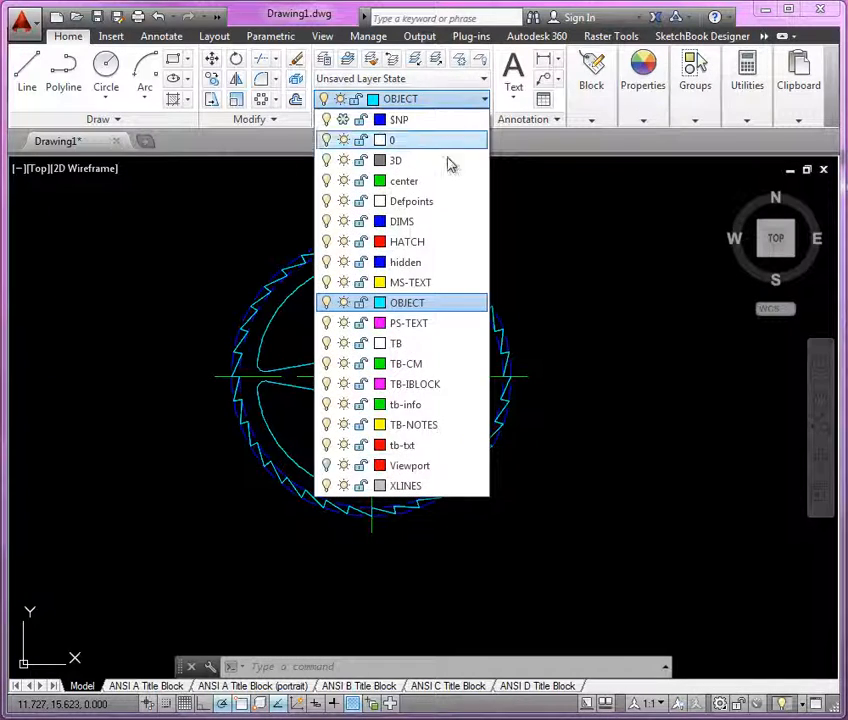
click(439, 221)
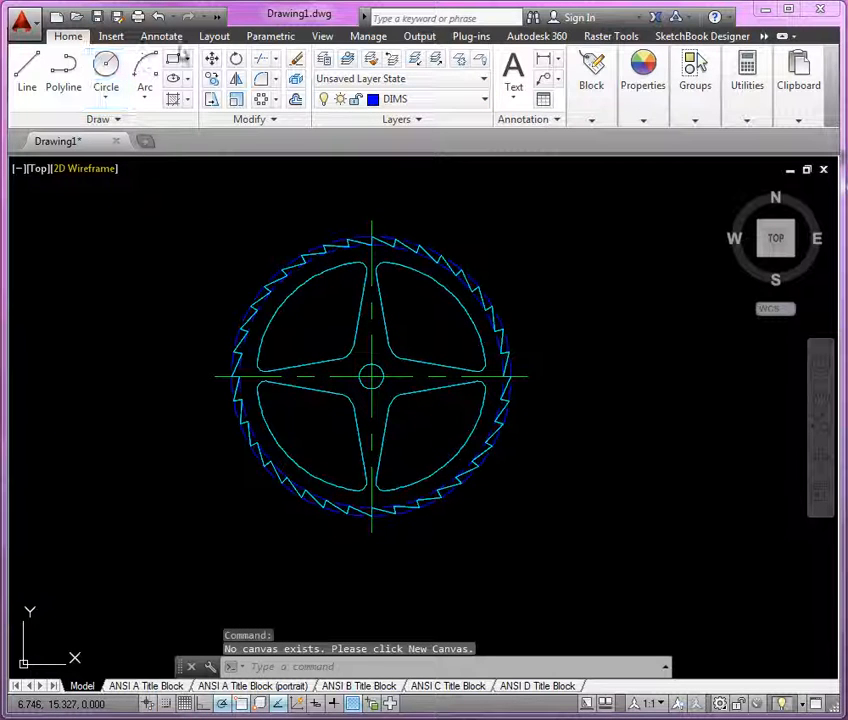
click(164, 38)
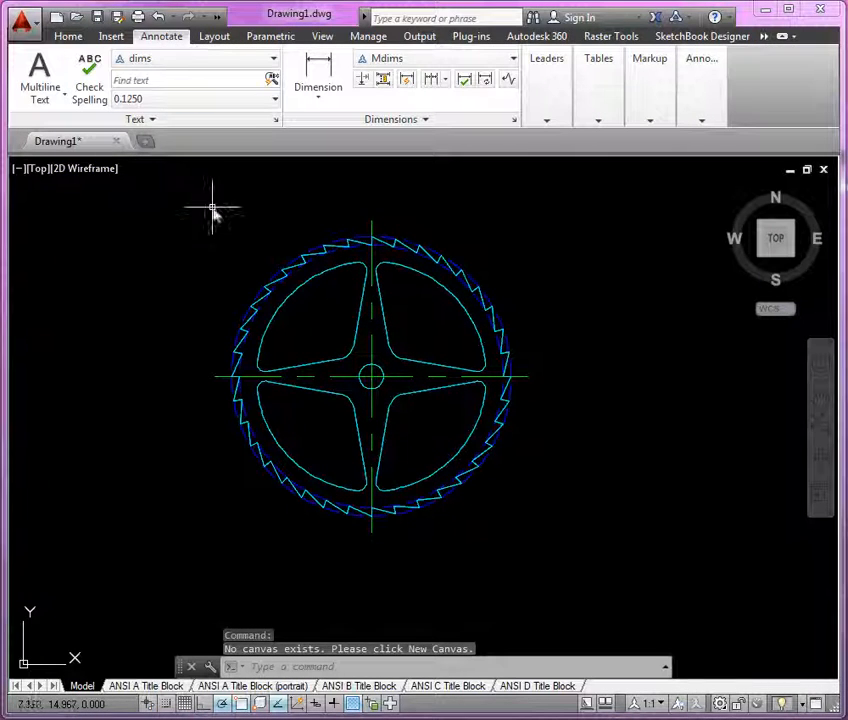
click(333, 108)
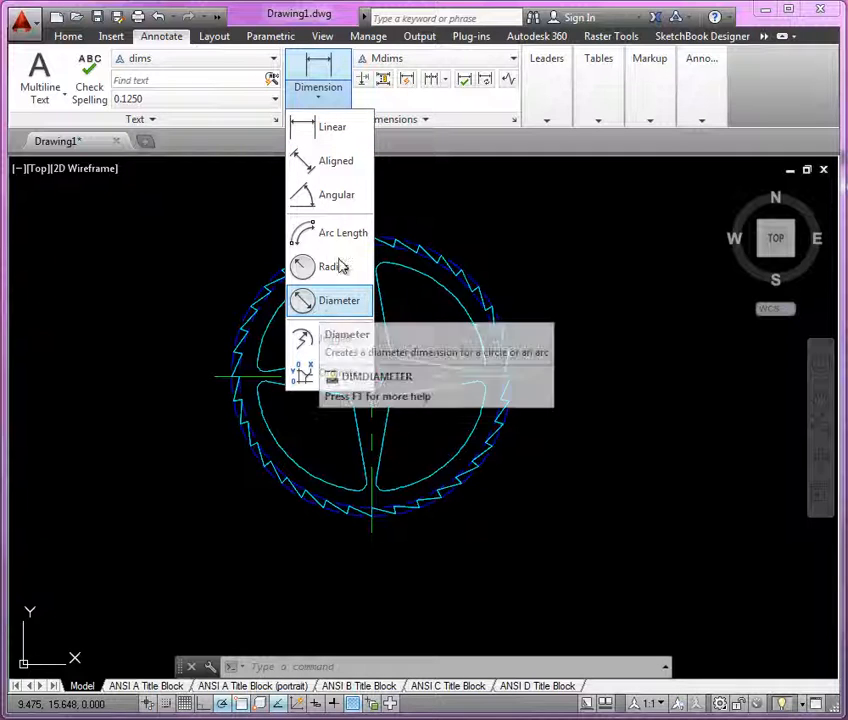
click(346, 195)
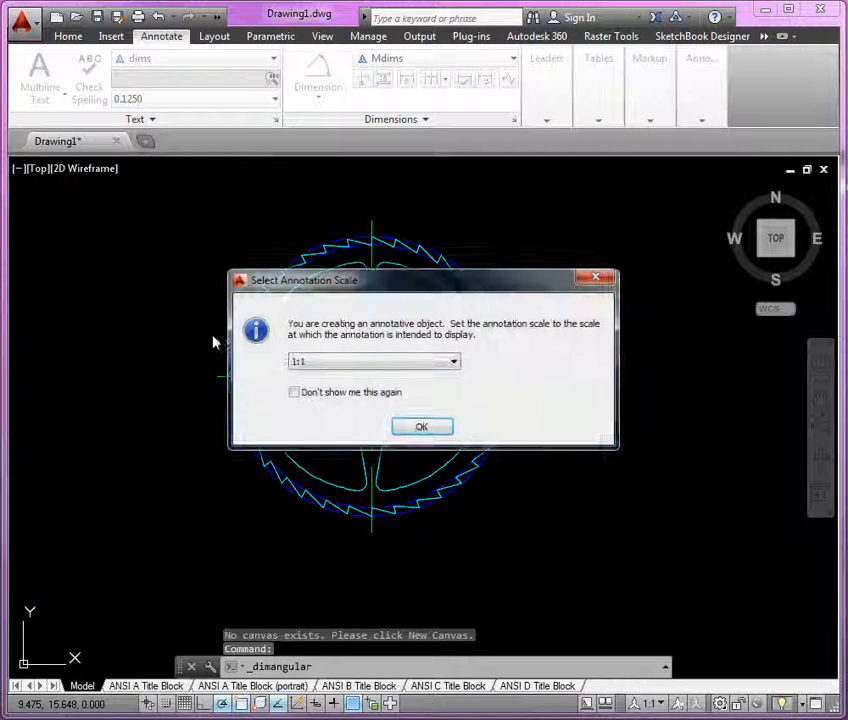
click(423, 428)
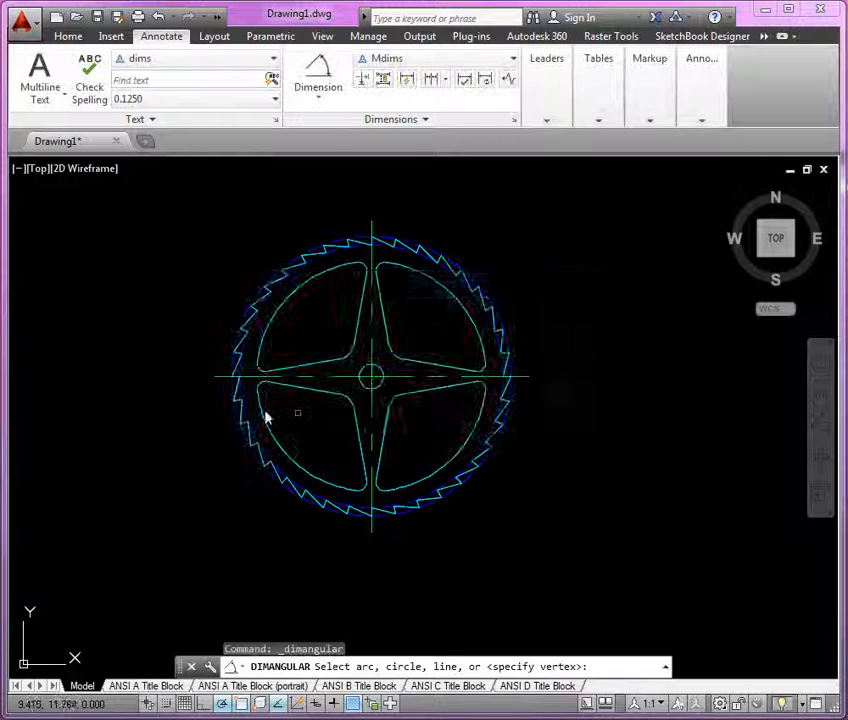
scroll(209, 347, up, 3)
scroll(209, 347, up, 4)
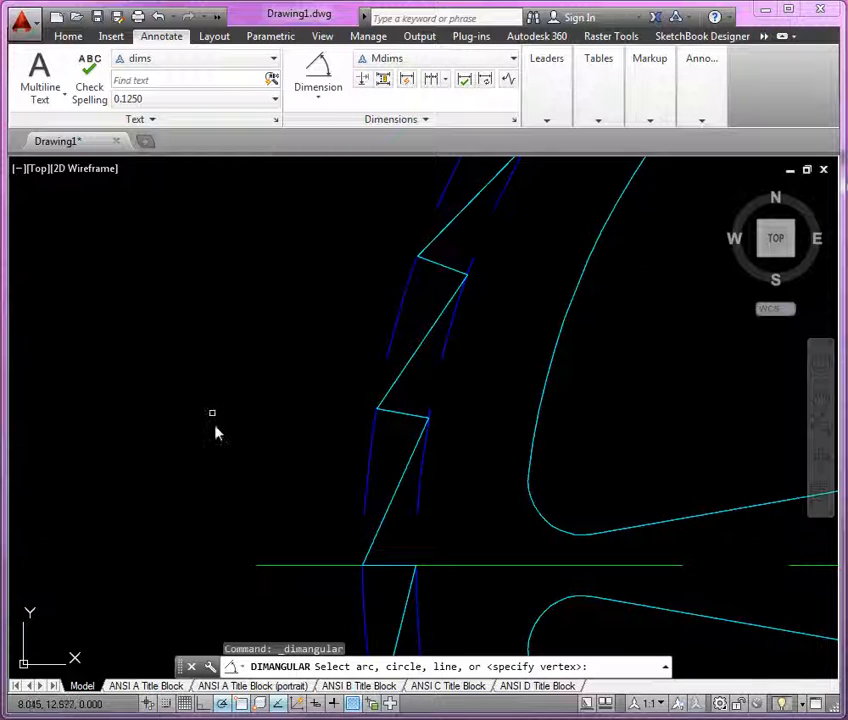
click(289, 566)
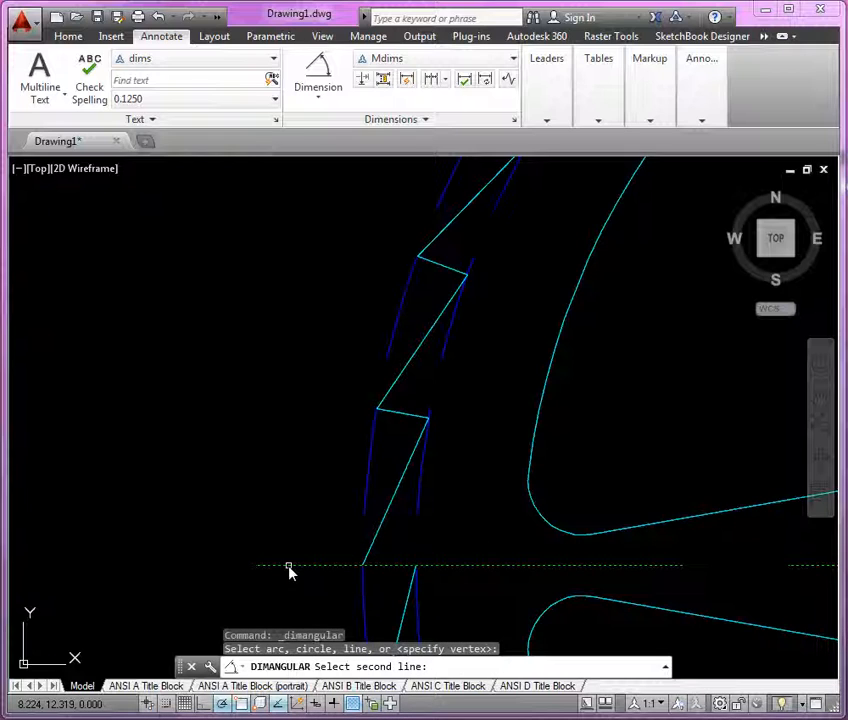
click(407, 421)
scroll(407, 421, down, 6)
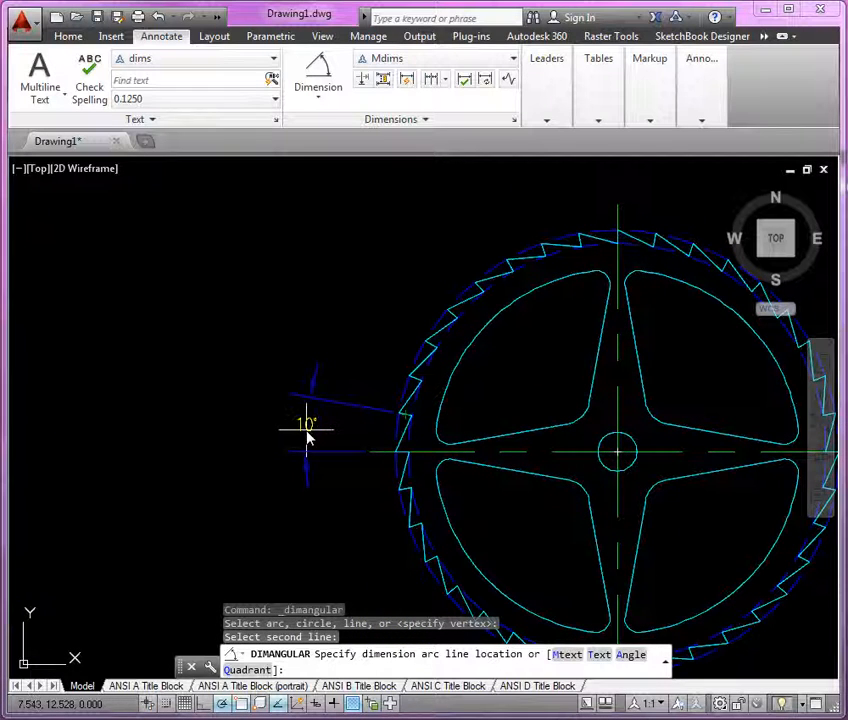
click(308, 437)
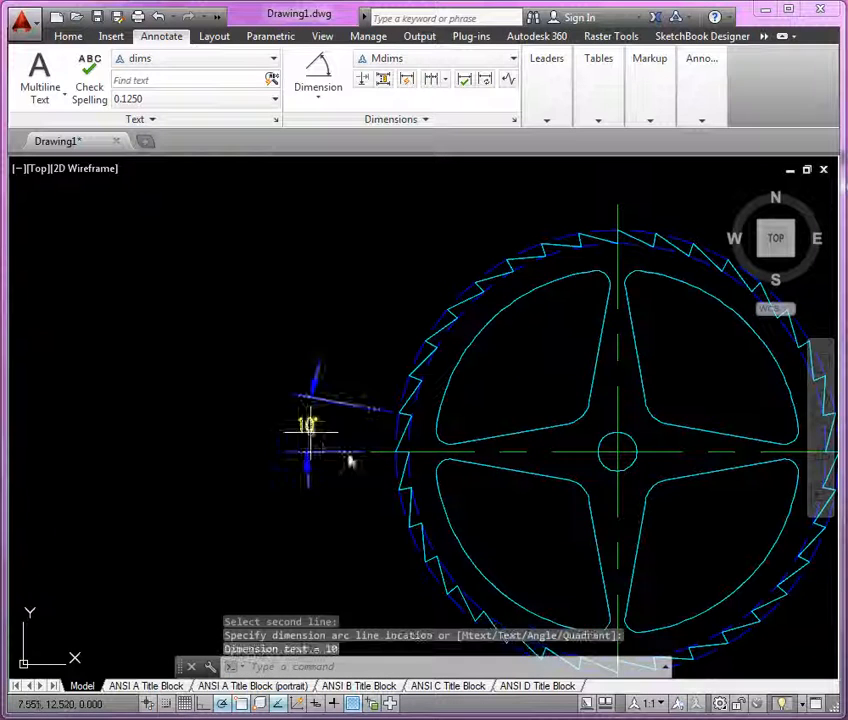
Step: Try to start editing the 10° dimension text
scroll(330, 445, up, 5)
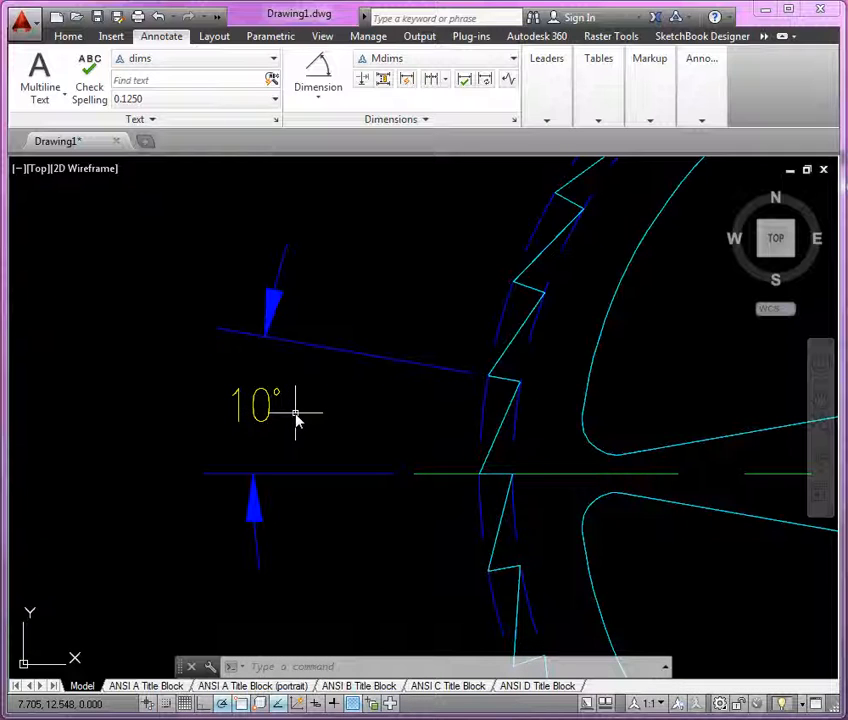
text(eed)
key(Return)
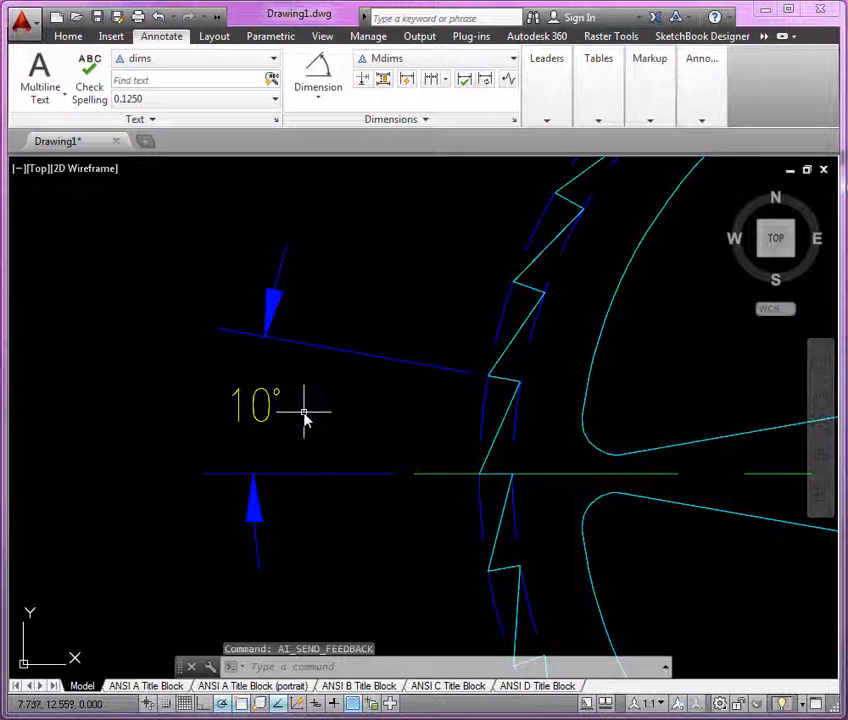
Step: Edit the 10° angular dimension text to read 10° TYP
click(305, 418)
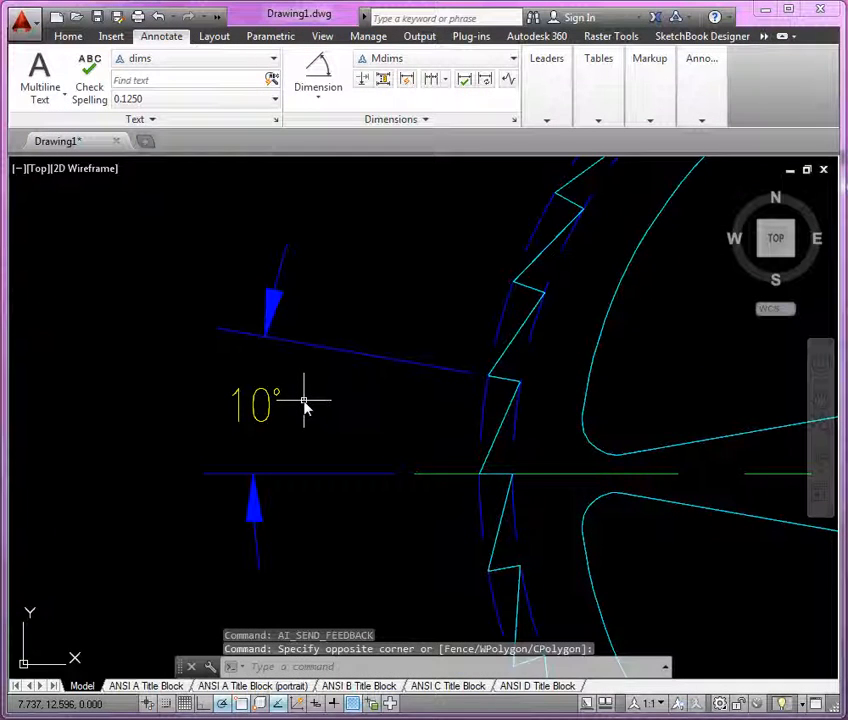
text(ed)
key(Return)
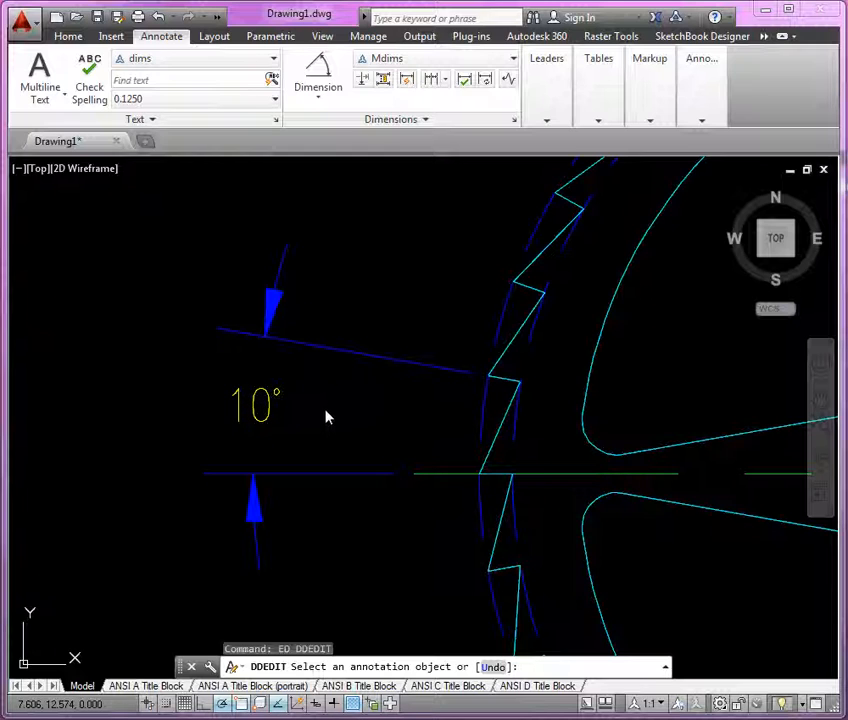
click(268, 416)
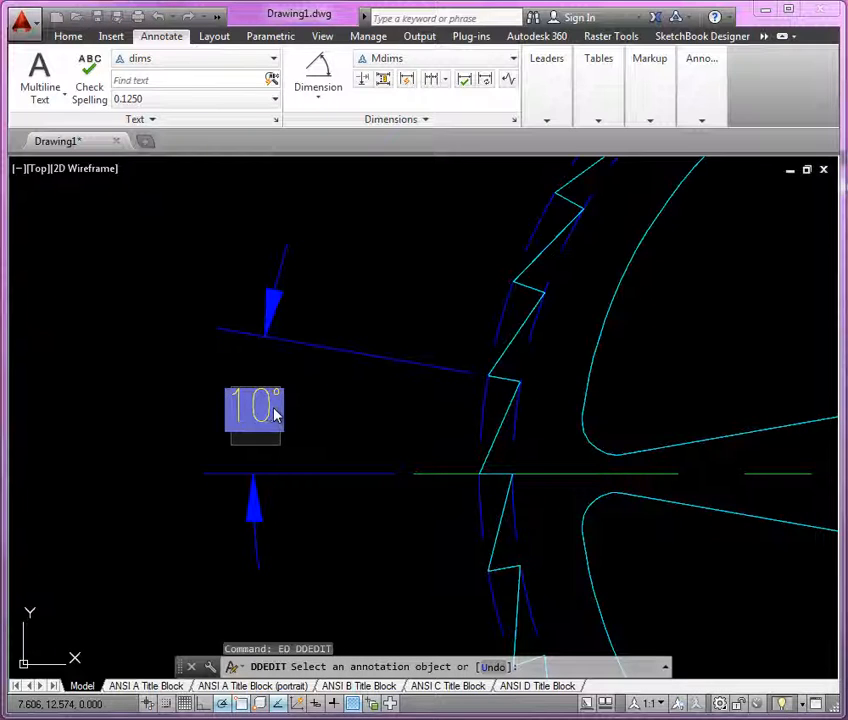
text(typ)
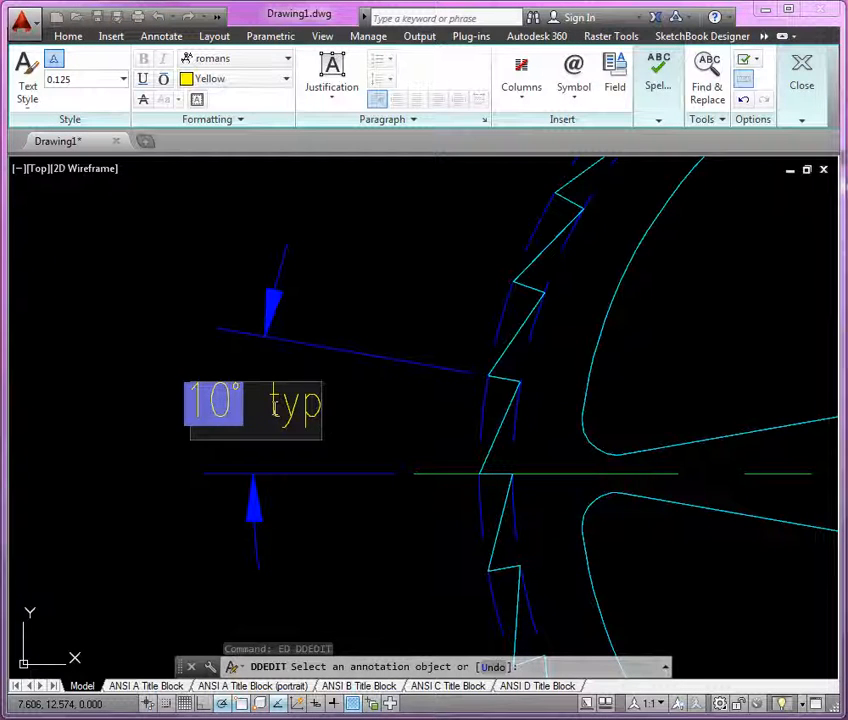
key(BackSpace)
key(BackSpace)
key(BackSpace)
key(BackSpace)
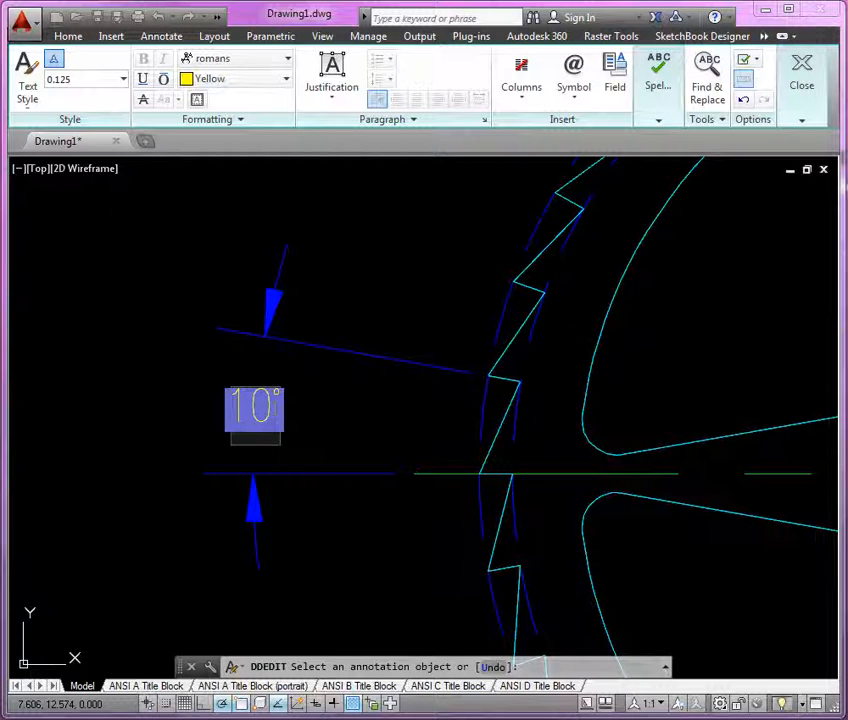
text(TYP)
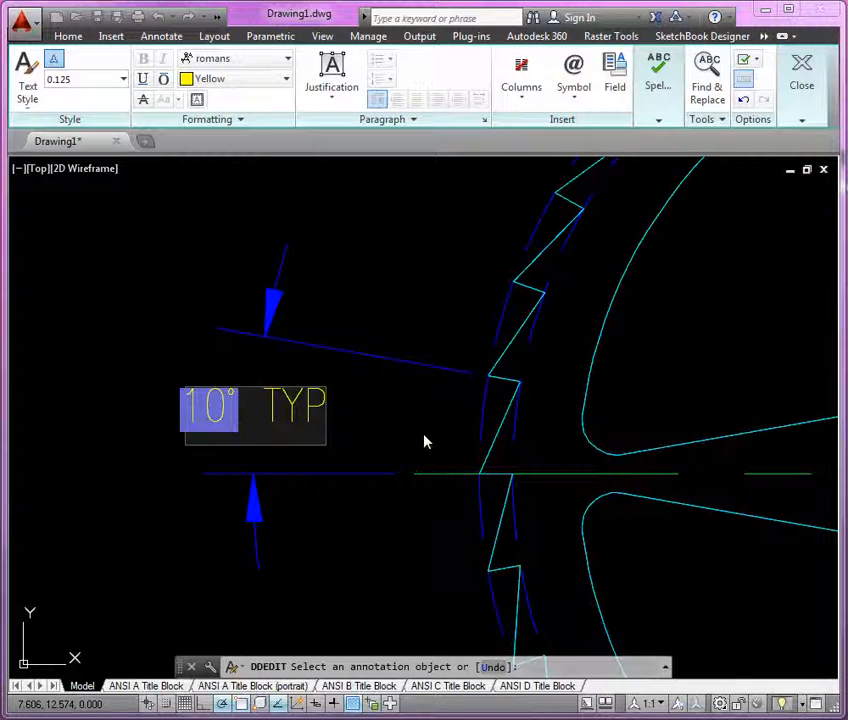
click(353, 430)
scroll(316, 412, down, 2)
key(Return)
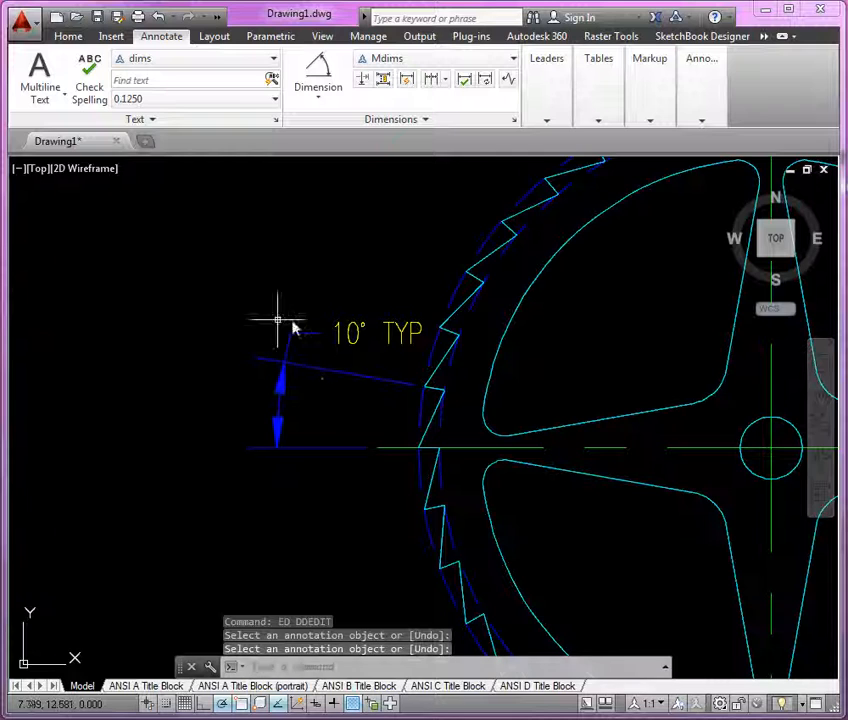
Step: Move the 10° TYP dimension text down between the dimension's extension lines
click(397, 334)
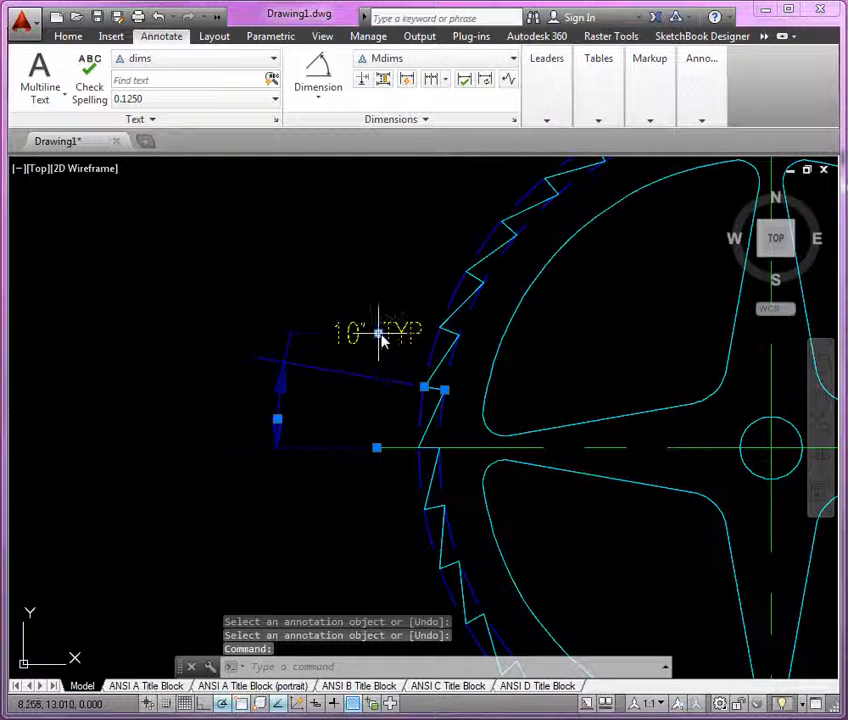
click(379, 334)
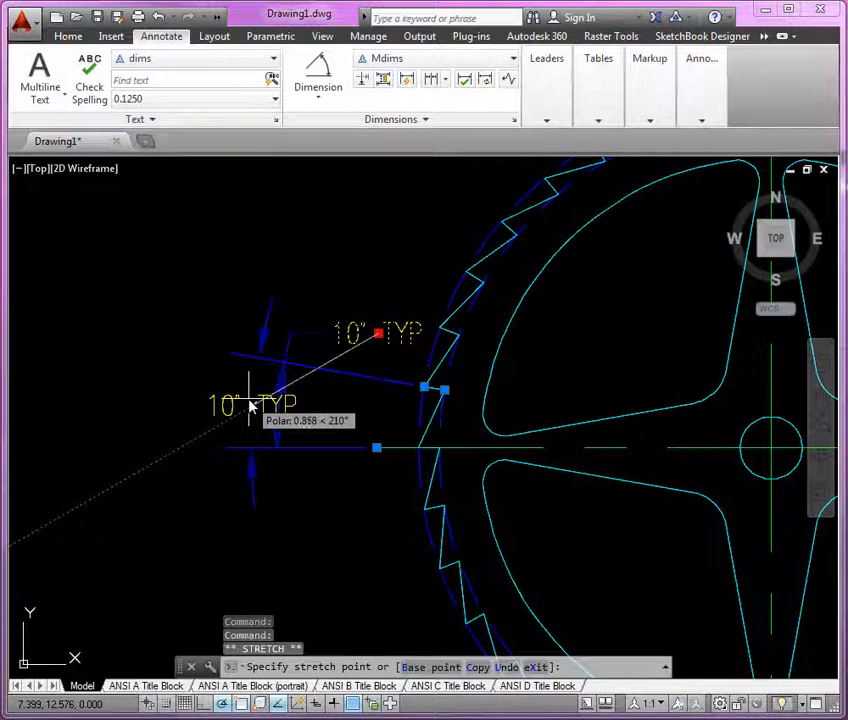
click(252, 403)
key(Escape)
Step: Add a diameter dimension to the outermost circle at the tooth tips, placing it above the sprocket
scroll(252, 403, down, 4)
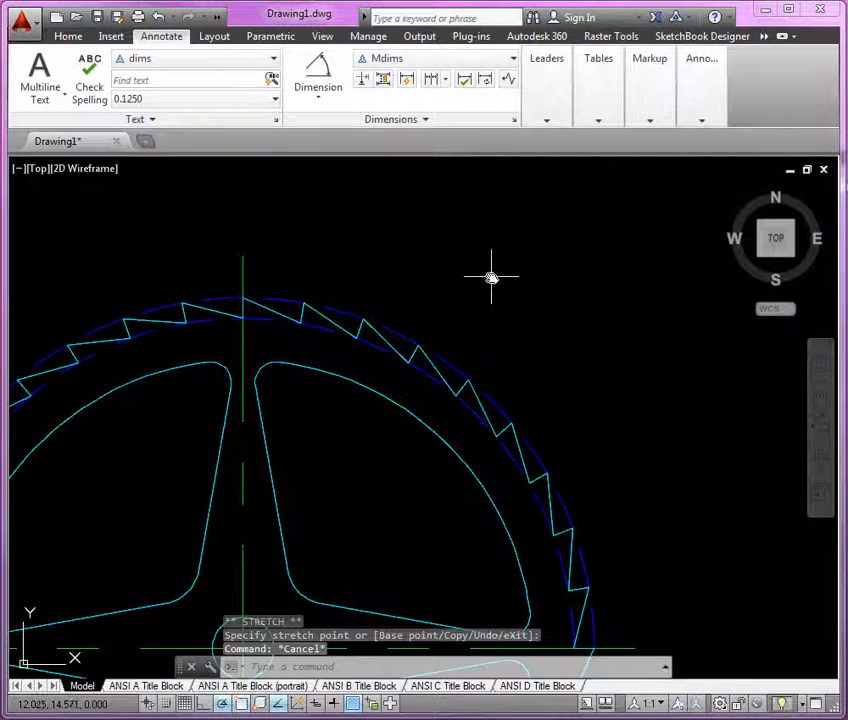
click(320, 100)
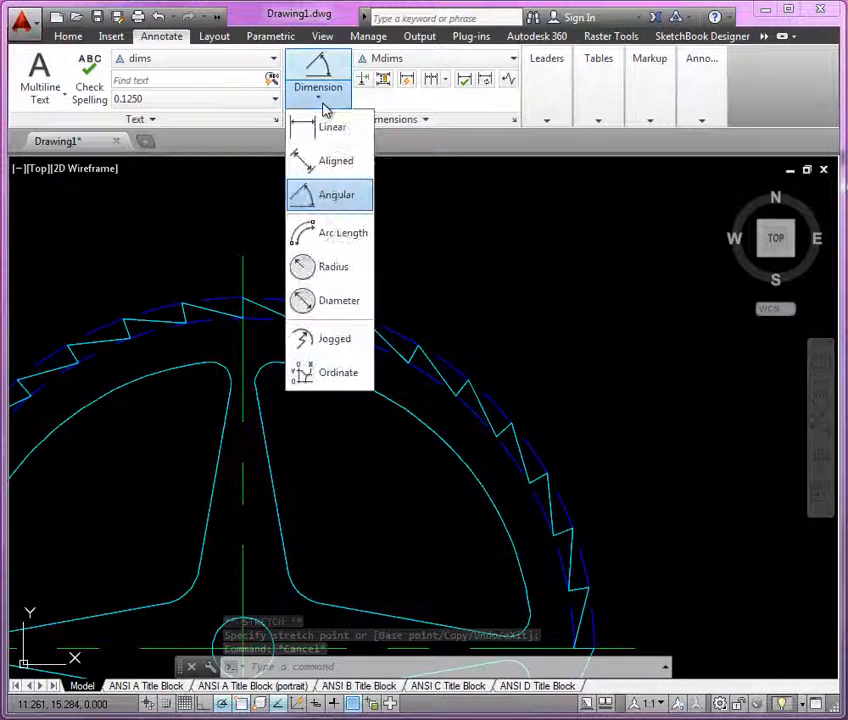
click(328, 302)
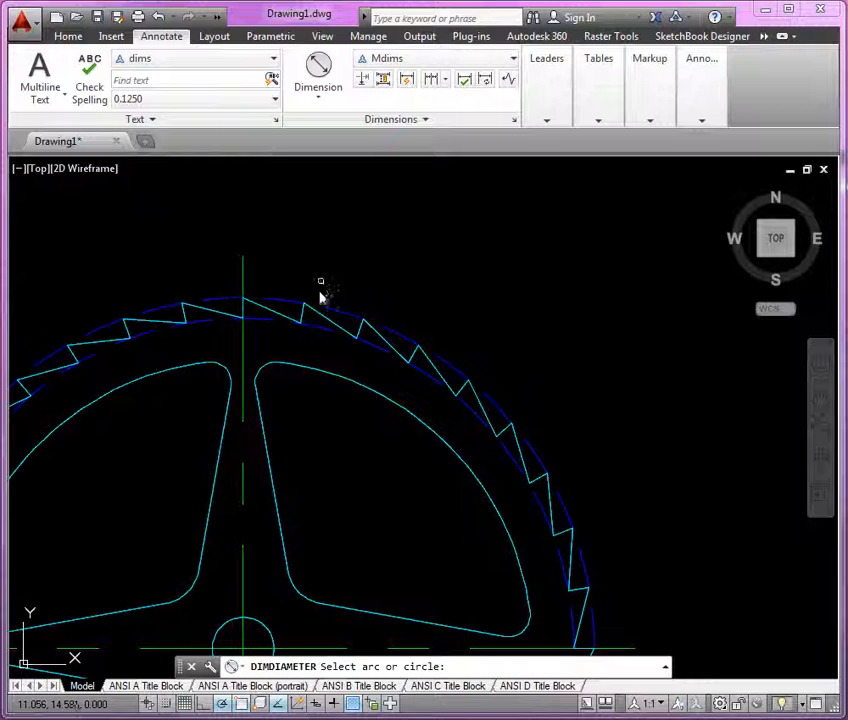
click(338, 311)
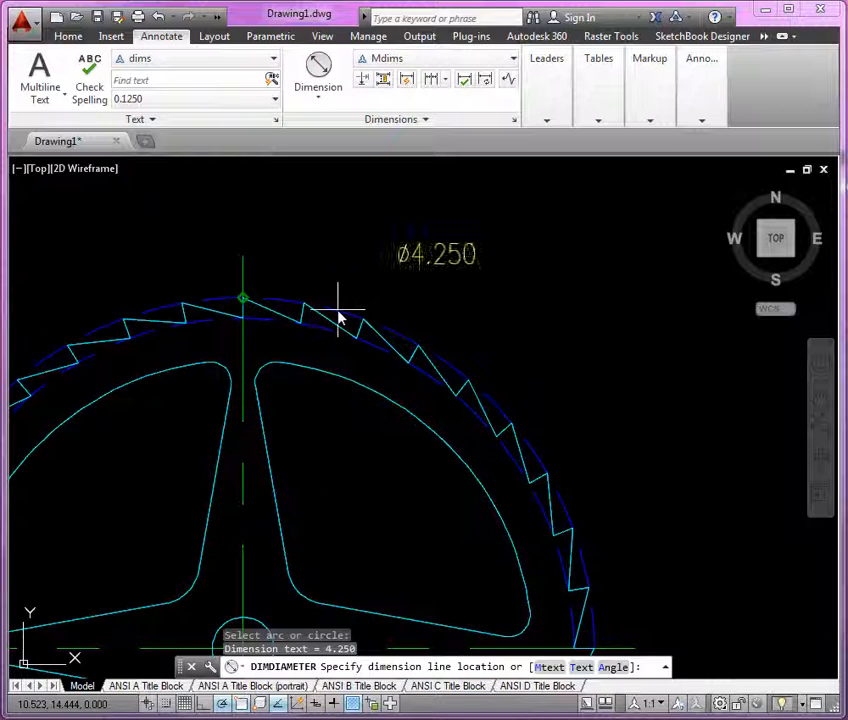
click(355, 262)
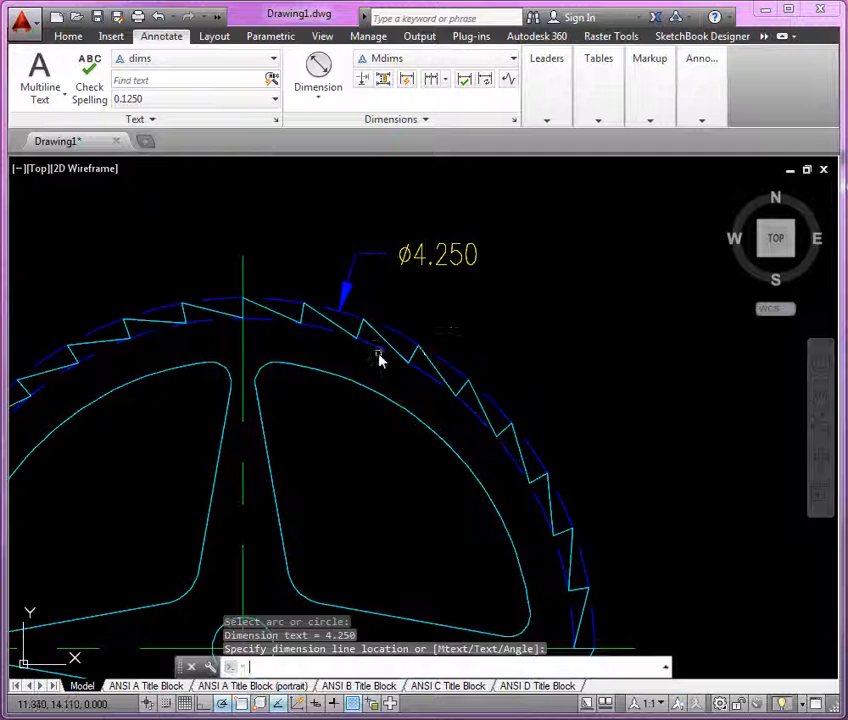
Step: Dimension the diameters of the next two circles inward, placing each leader above and to the right
key(Return)
click(378, 350)
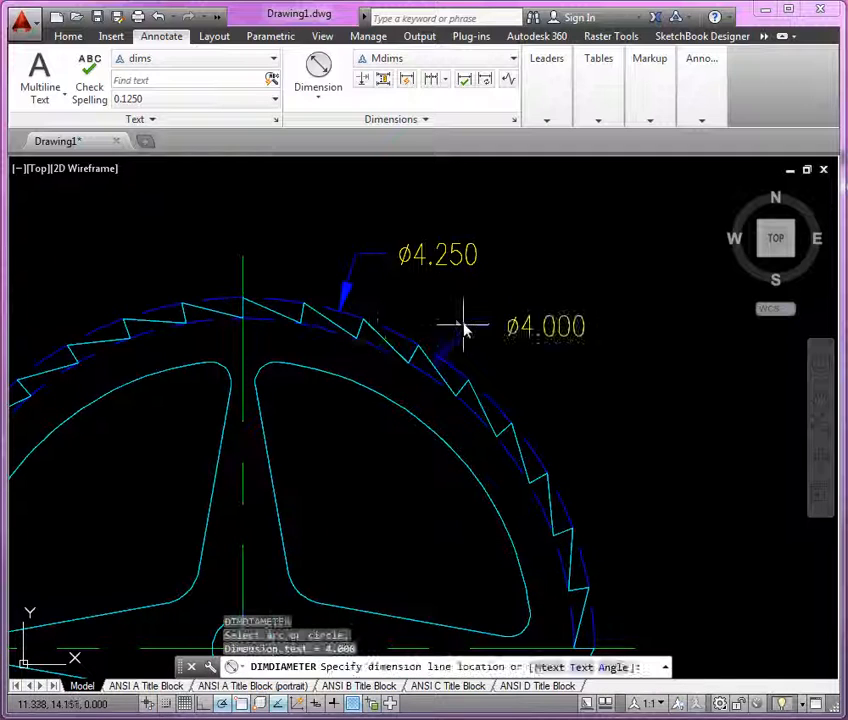
click(412, 310)
key(Return)
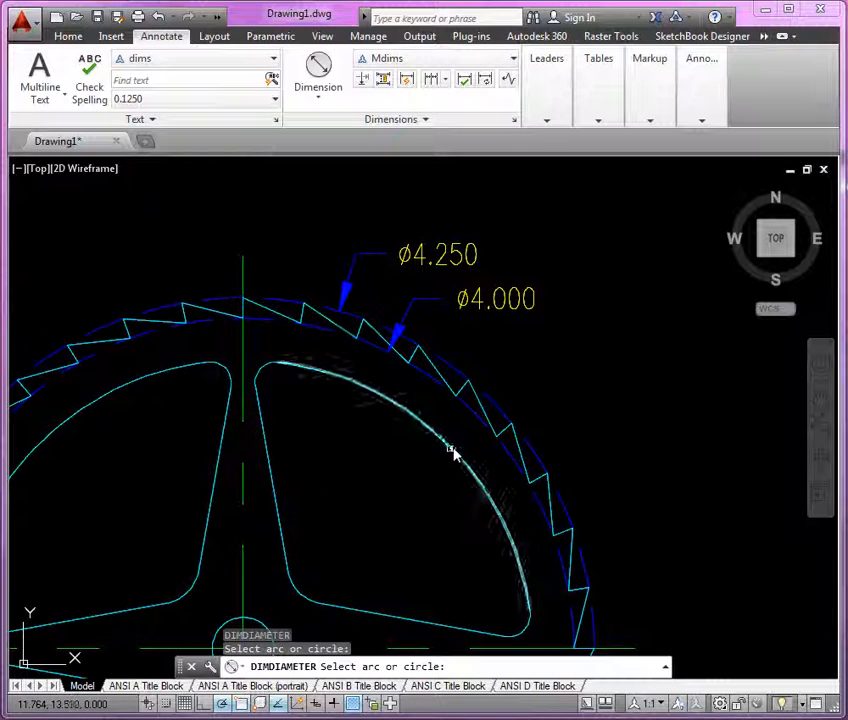
click(450, 448)
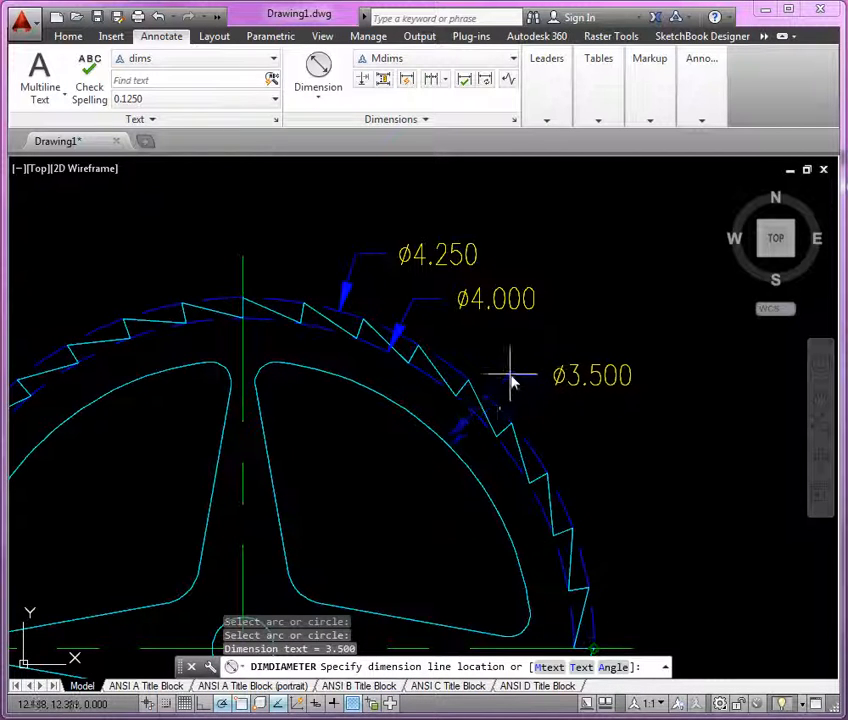
click(509, 375)
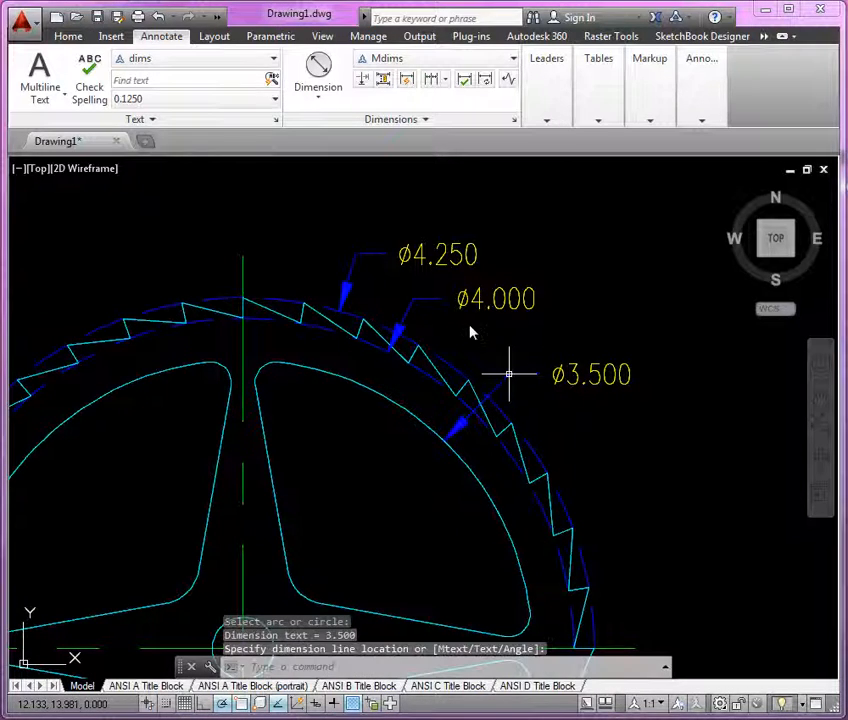
Step: Add a radius dimension to the small fillet at the top of the right spoke cutout
middle_drag(470, 335, 543, 289)
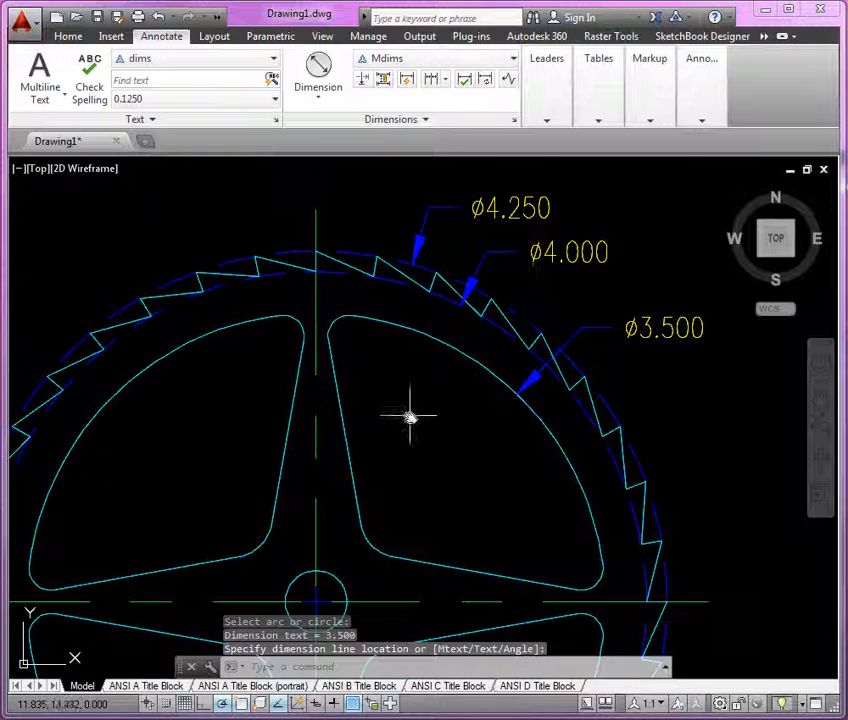
click(324, 97)
click(318, 270)
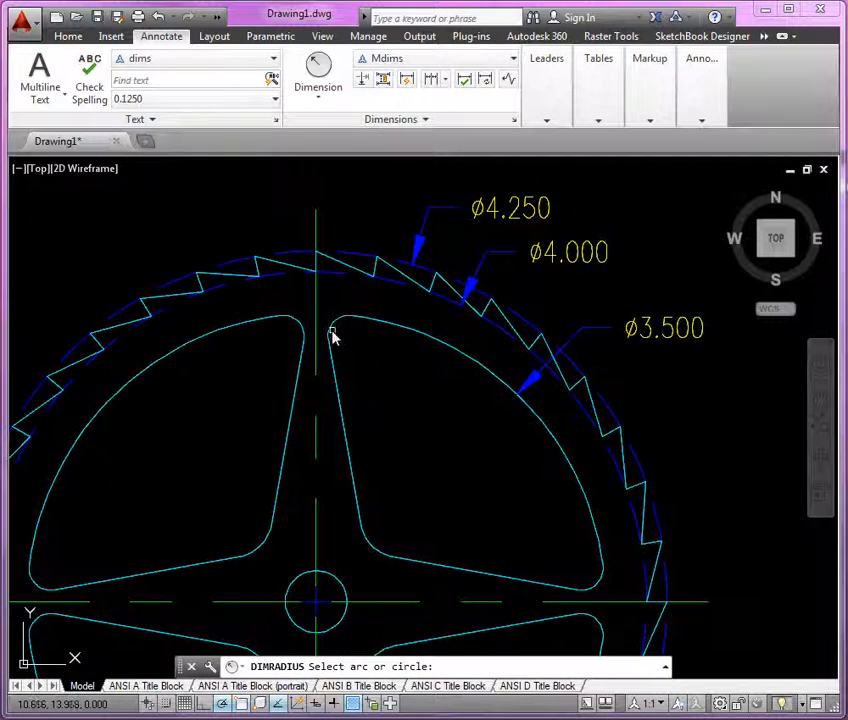
click(334, 336)
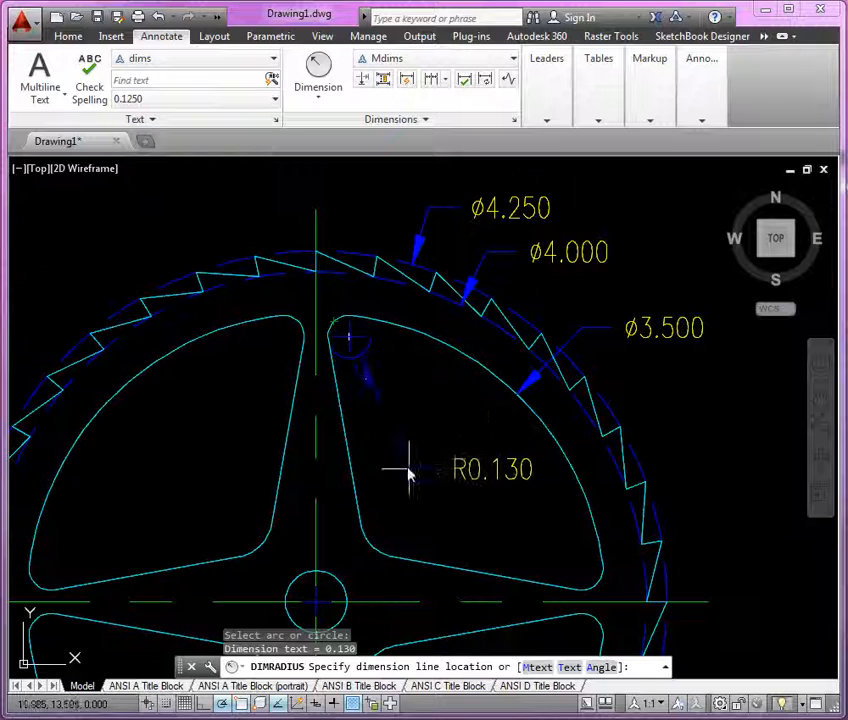
click(392, 438)
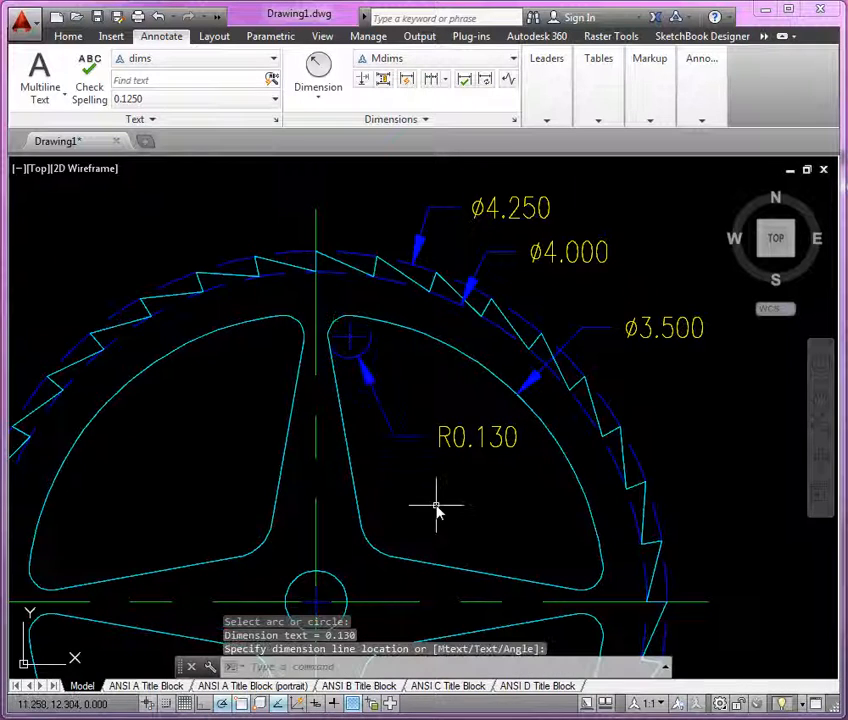
Step: Edit the fillet radius dimension text to add TYP on a second line
text(E)
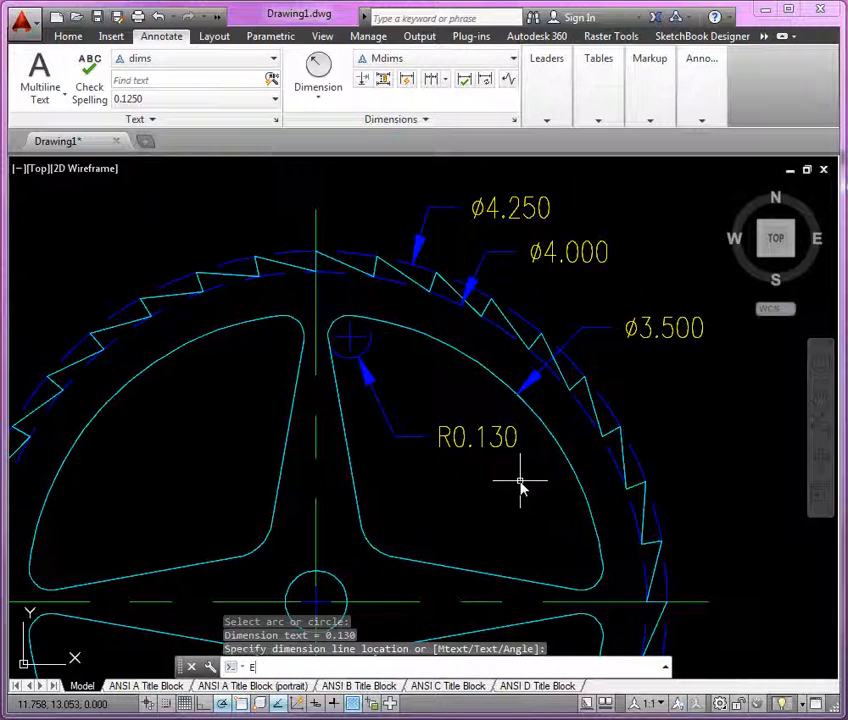
text(D)
key(Return)
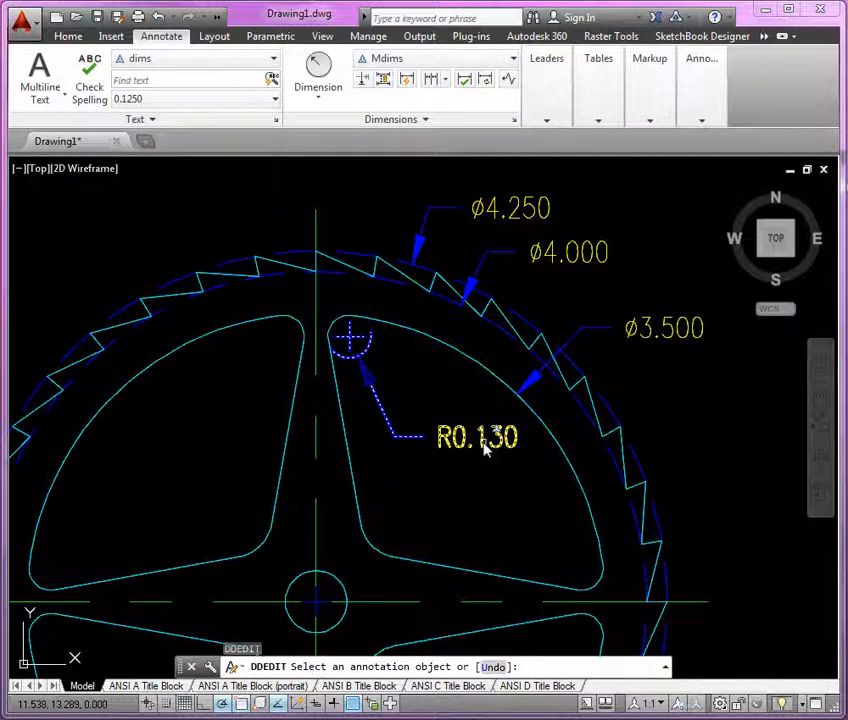
click(484, 446)
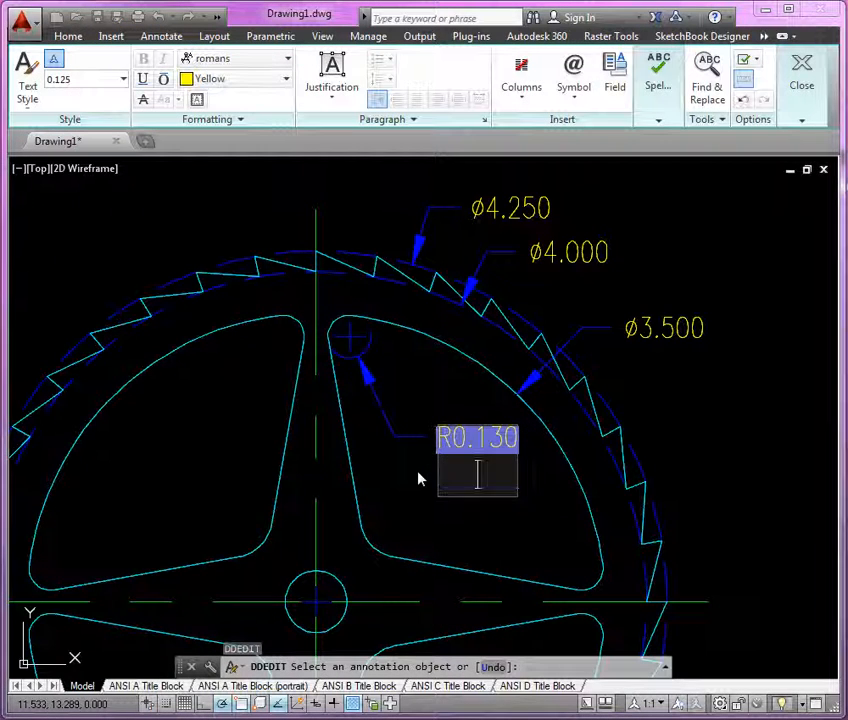
text(TYP)
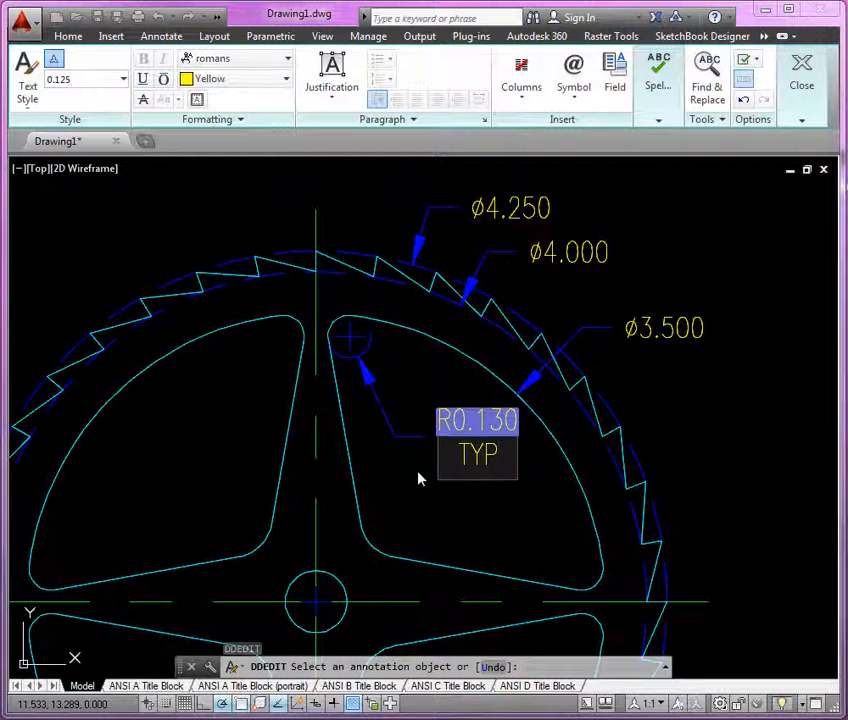
click(456, 541)
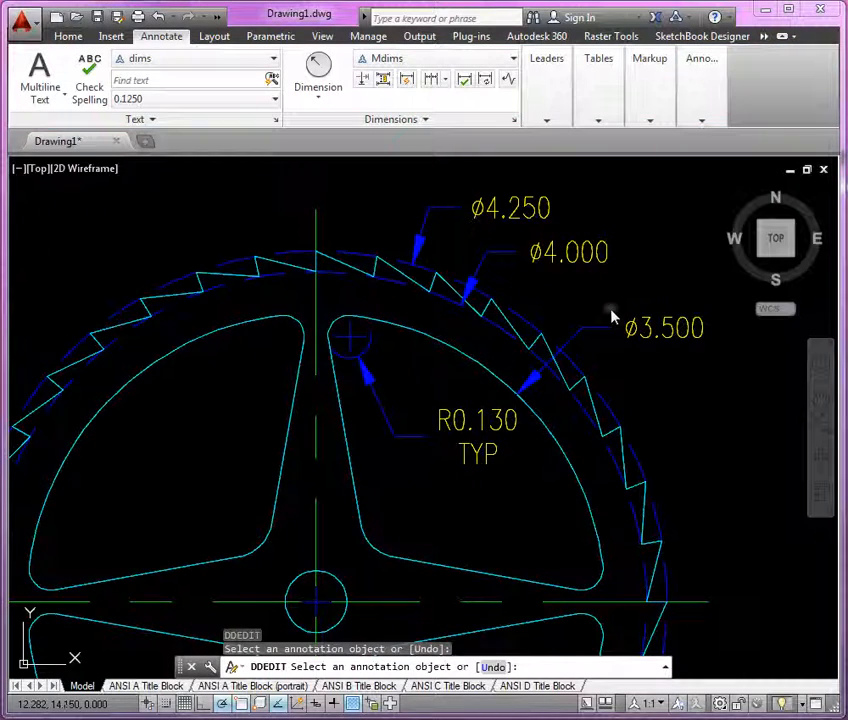
Step: Add a diameter dimension to the central hub circle, placing the text above the left cutout
scroll(547, 351, down, 3)
scroll(440, 465, up, 3)
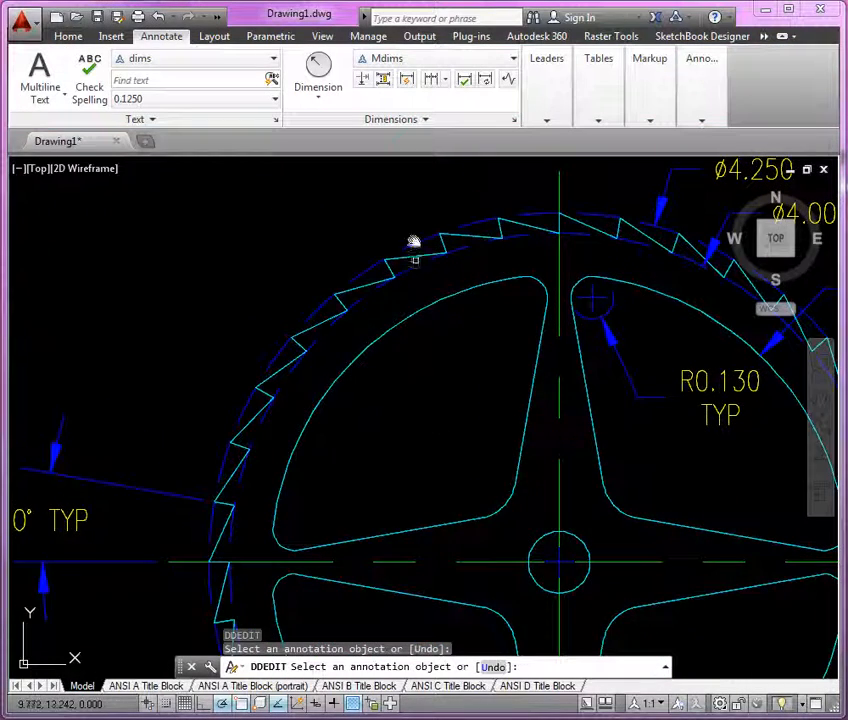
click(333, 103)
click(300, 299)
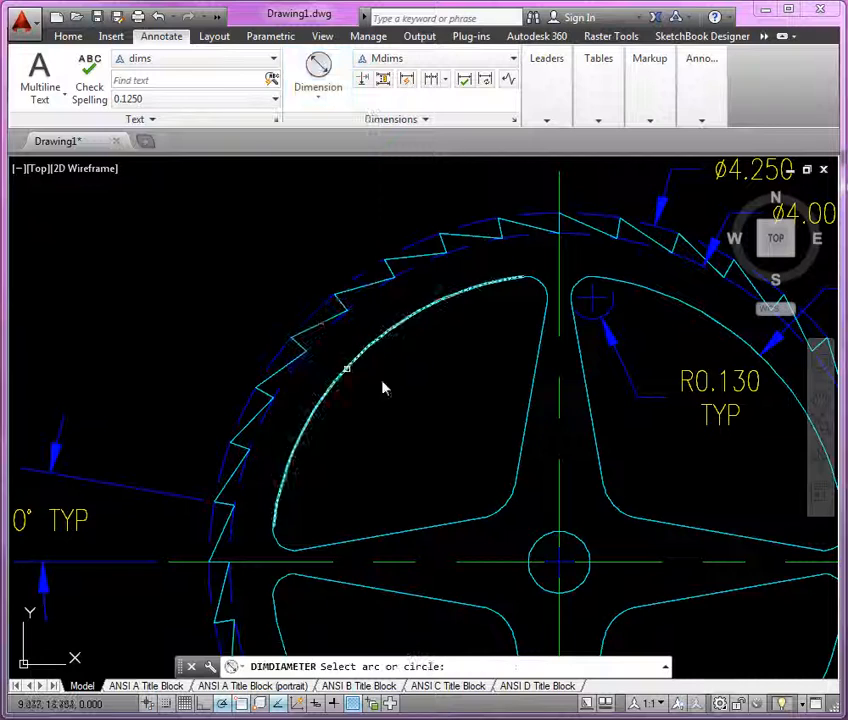
click(544, 545)
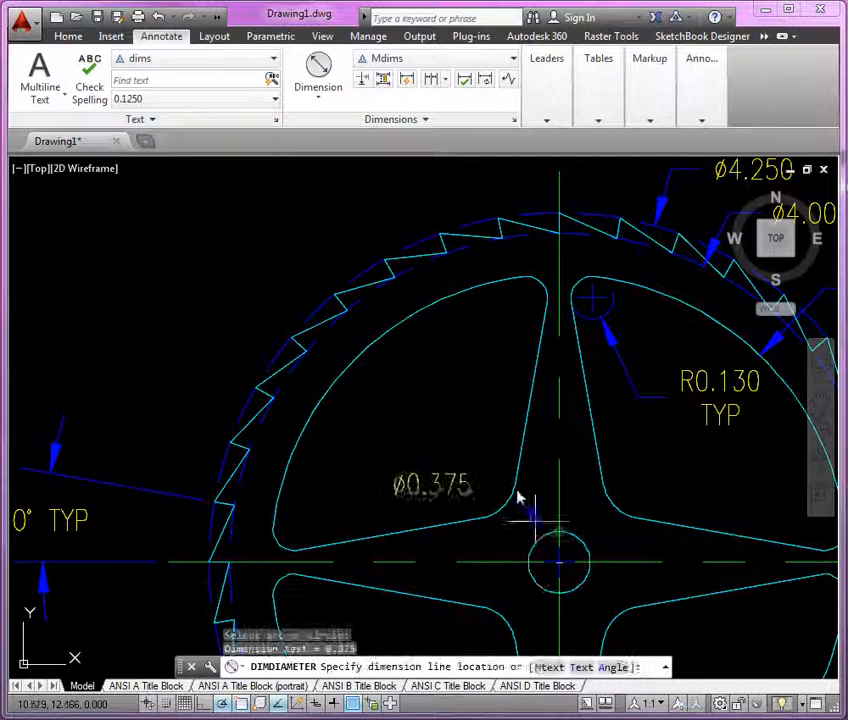
click(481, 411)
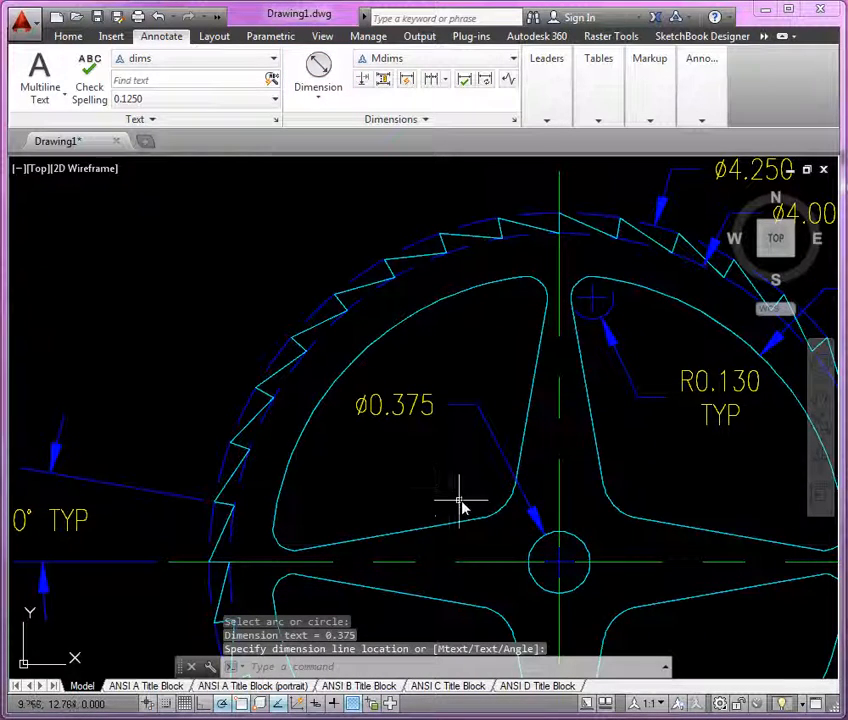
Step: Add a radius dimension to the lower corner fillet of the upper-left spoke cutout, placed to the left
click(317, 108)
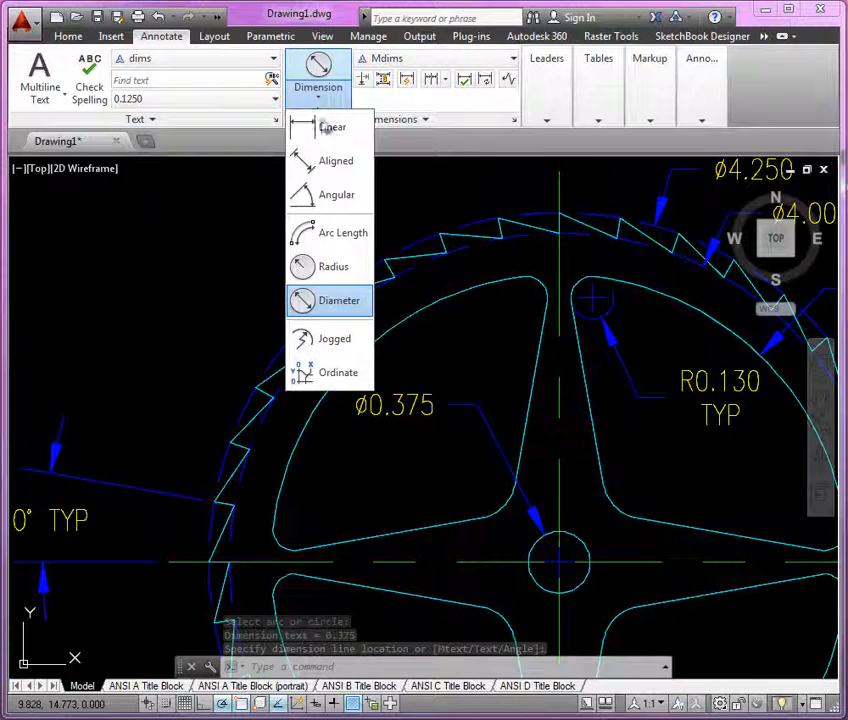
click(329, 271)
click(503, 513)
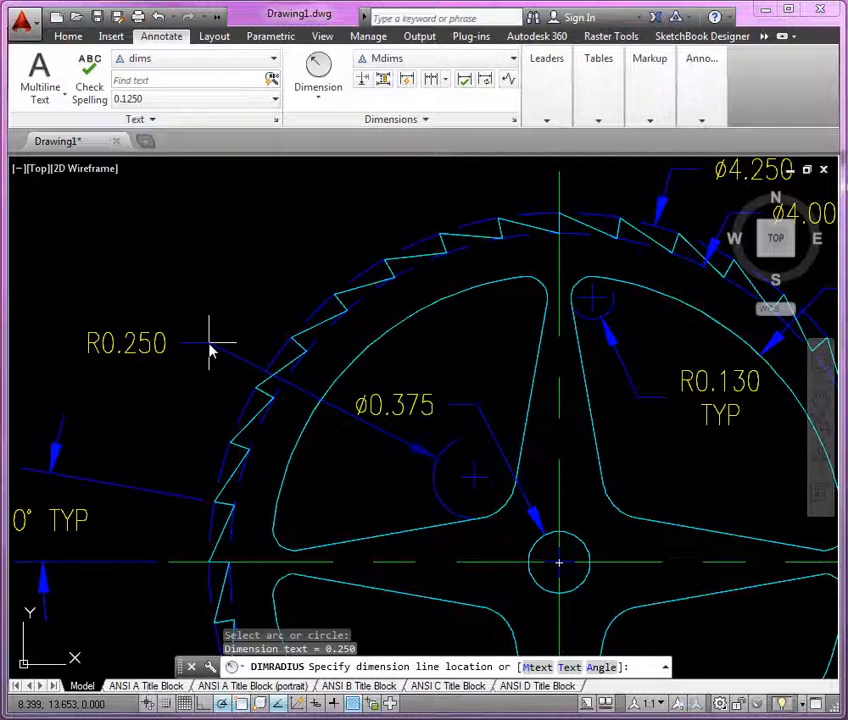
click(209, 345)
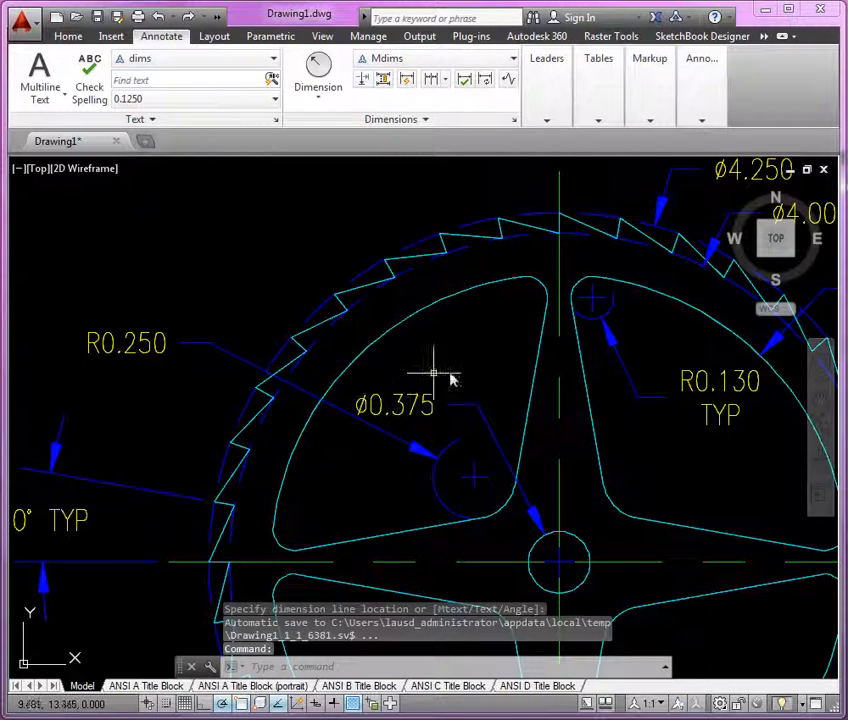
middle_drag(448, 372, 505, 370)
scroll(288, 358, up, 2)
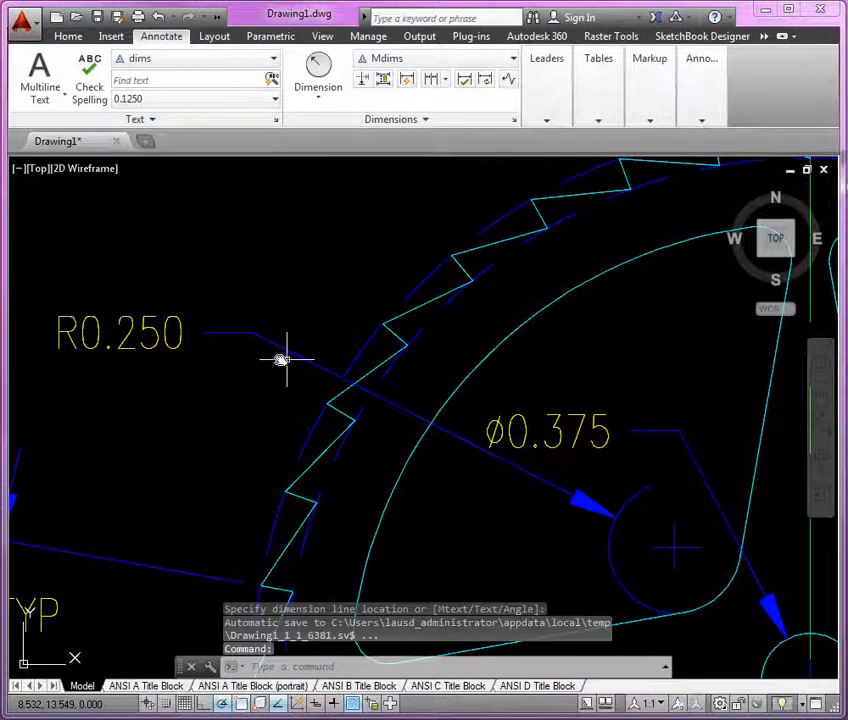
Step: Edit the R0.250 fillet dimension text to add TYP on a second line
text(El)
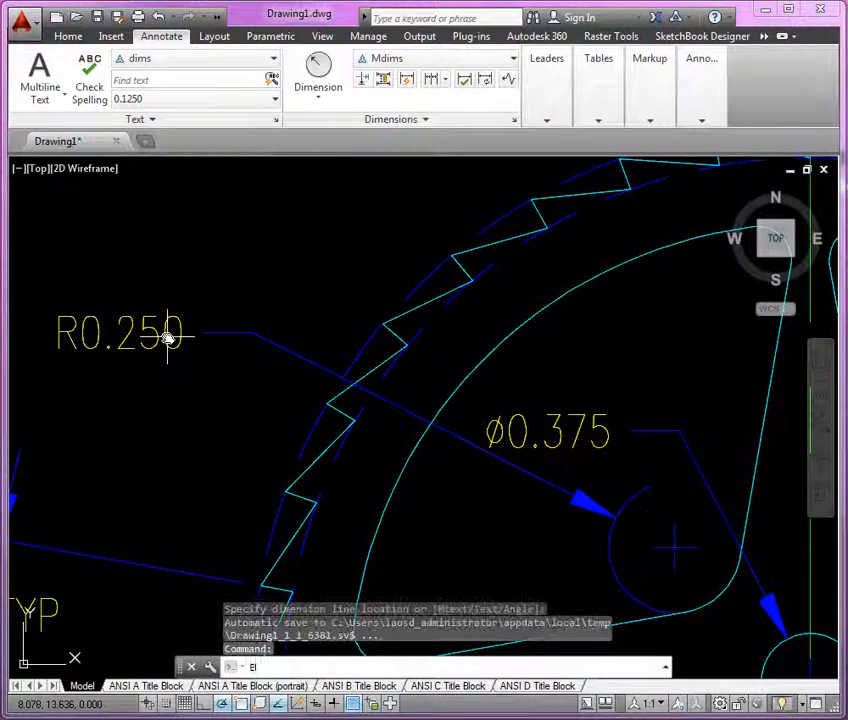
key(Return)
click(146, 330)
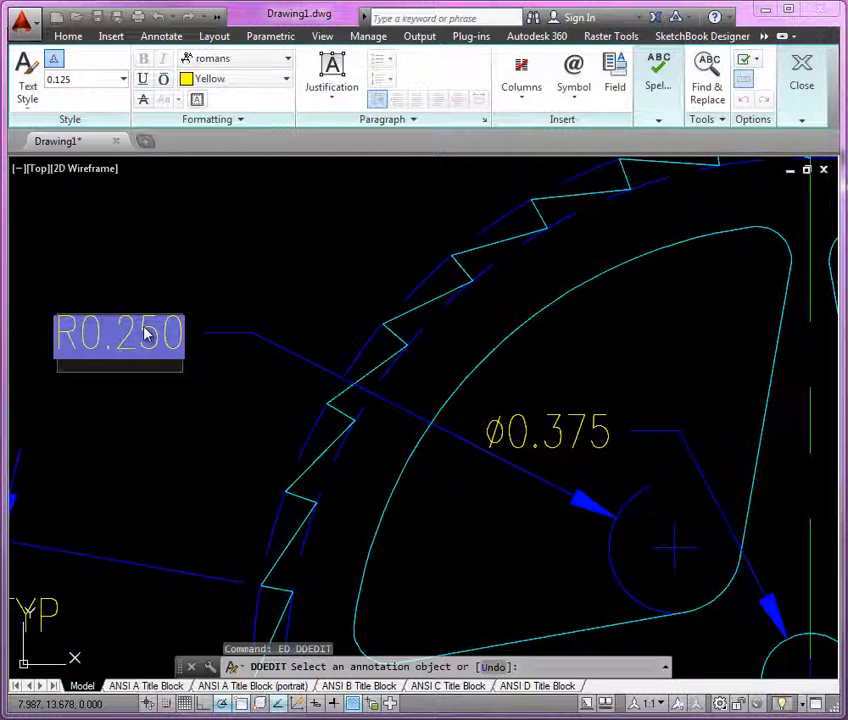
key(Return)
text(TYP)
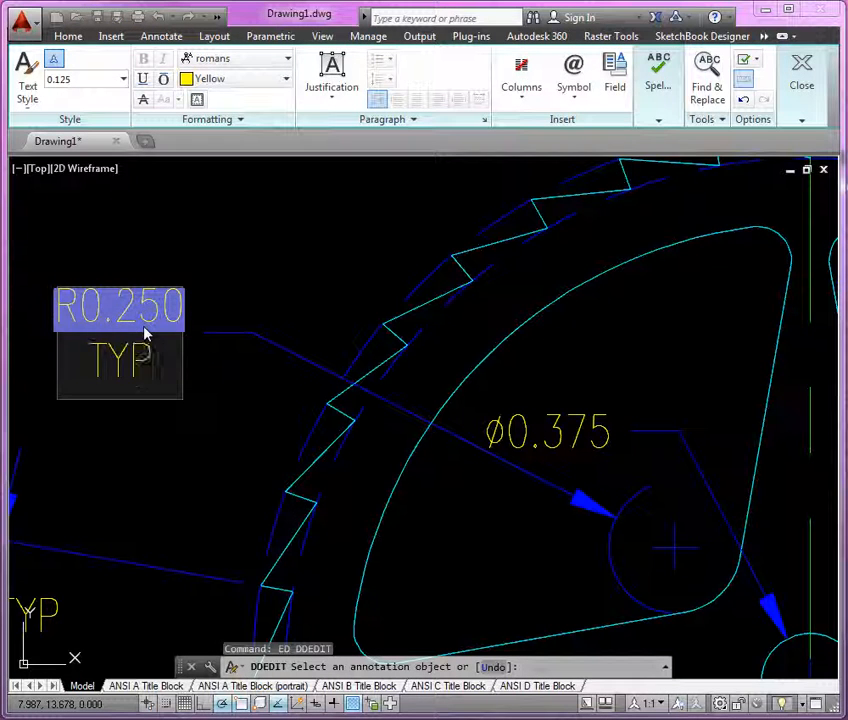
click(329, 283)
Step: Add a 10° angular dimension between the two edges of the lower spoke, placing it beside the spoke
scroll(305, 238, down, 5)
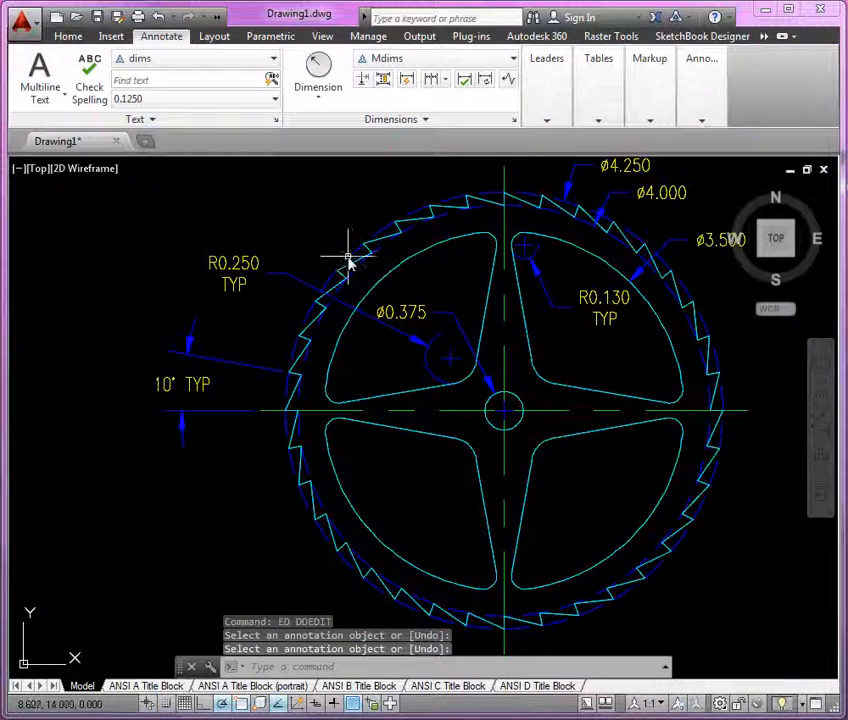
scroll(350, 263, down, 2)
middle_drag(477, 322, 429, 340)
scroll(420, 422, up, 6)
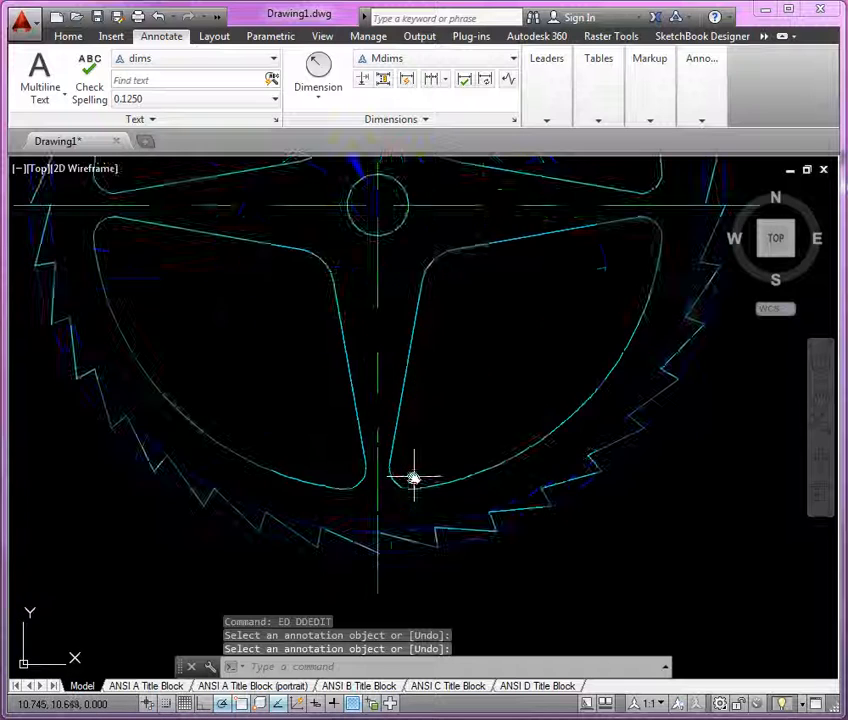
click(332, 112)
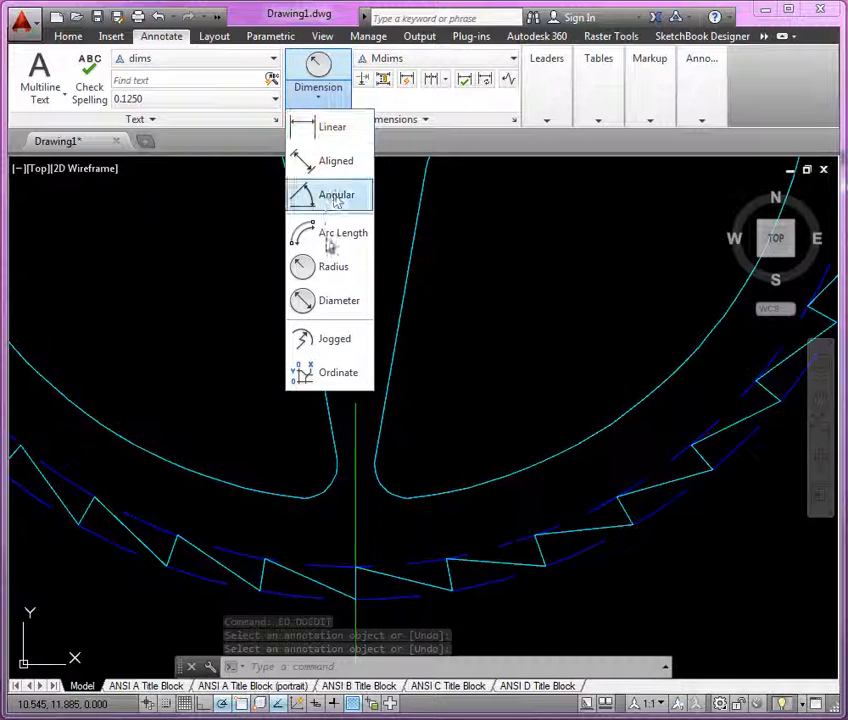
click(332, 199)
click(356, 442)
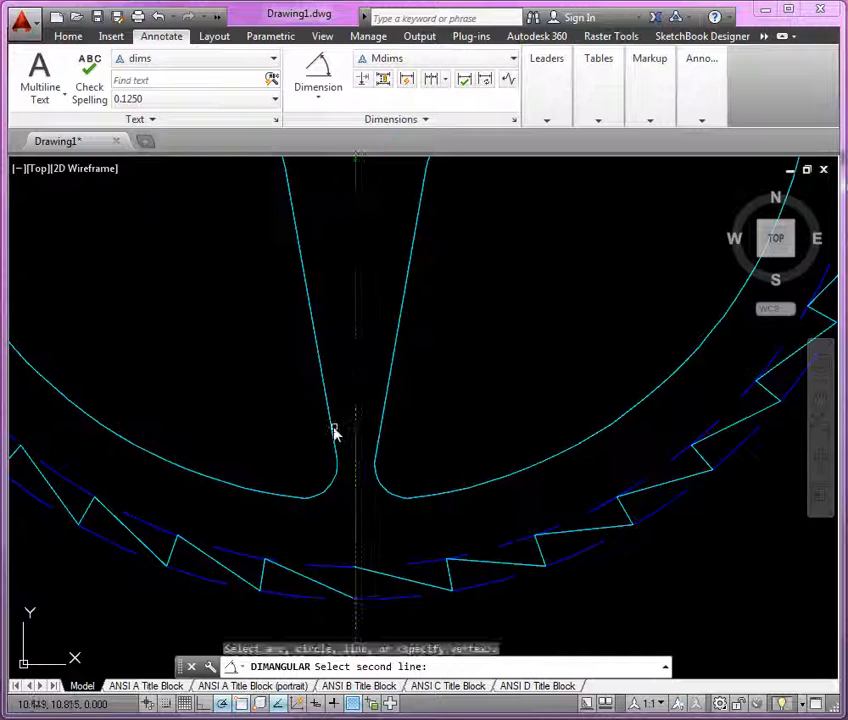
click(333, 434)
scroll(333, 468, down, 5)
scroll(340, 427, up, 6)
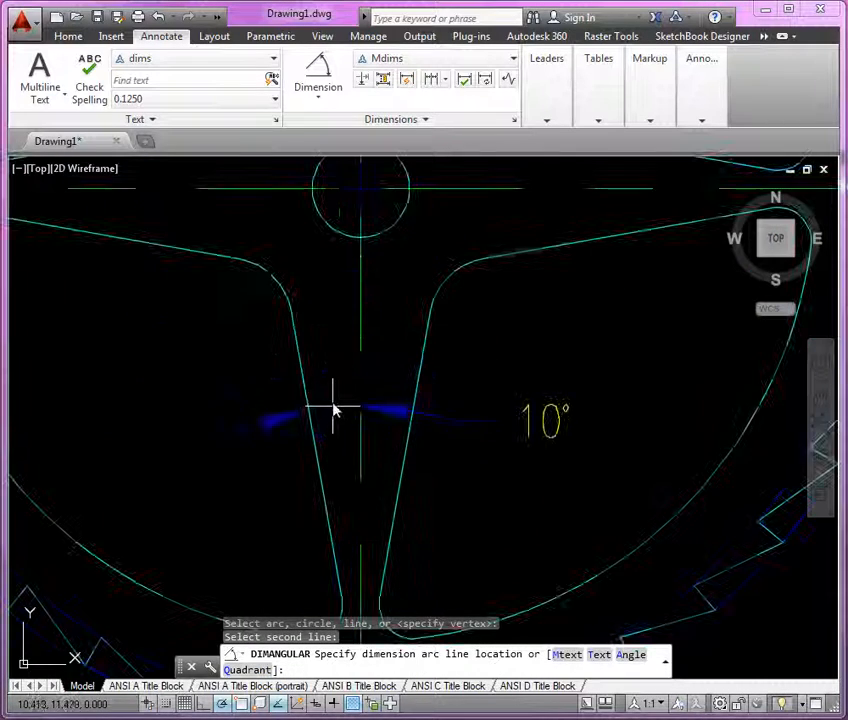
click(339, 308)
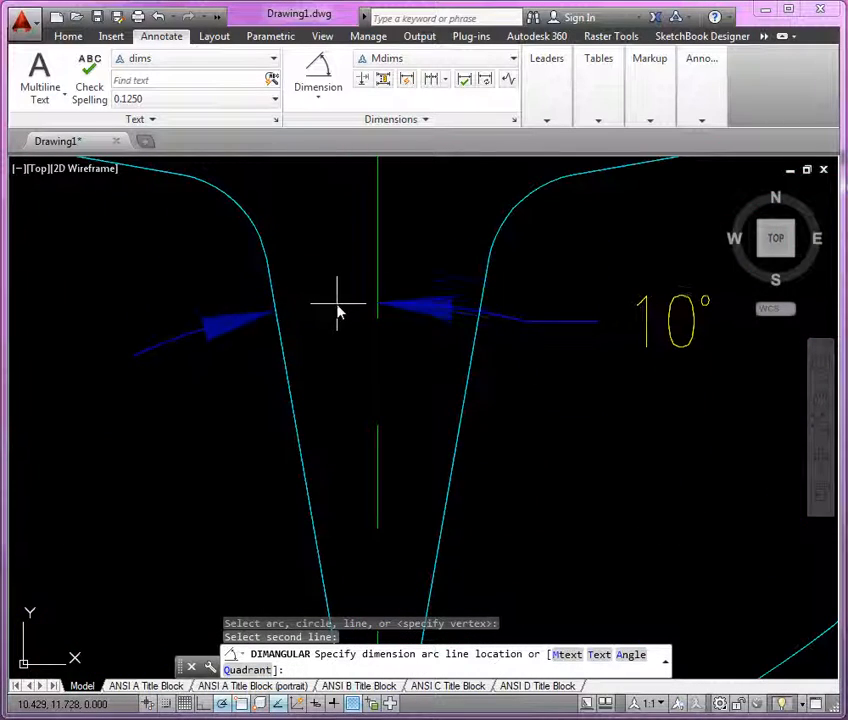
scroll(392, 407, down, 4)
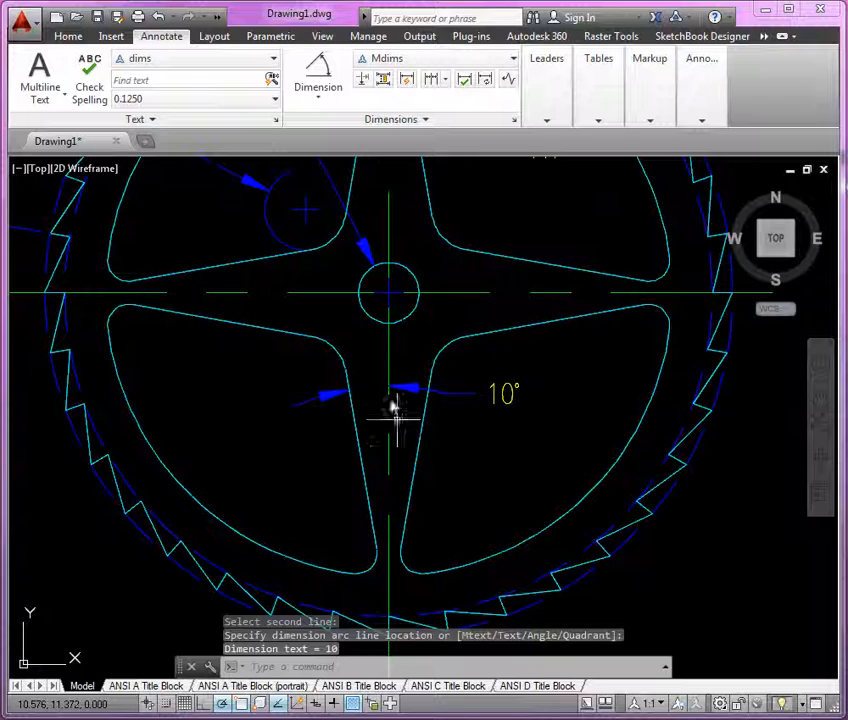
click(497, 399)
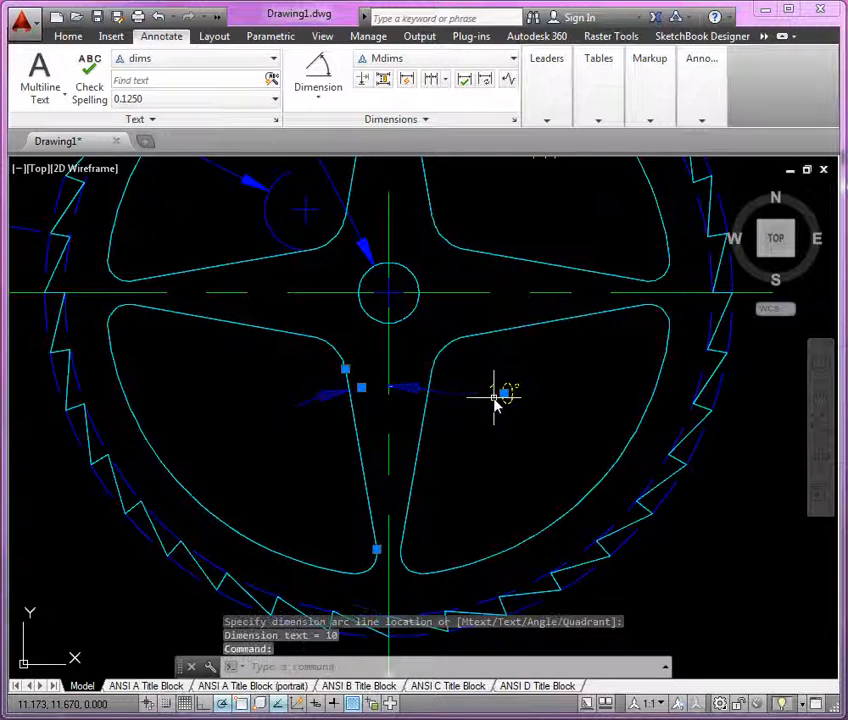
Step: Move only the 10° dimension text to sit between the lower spoke's edges above the dimension line
mouse_move(505, 393)
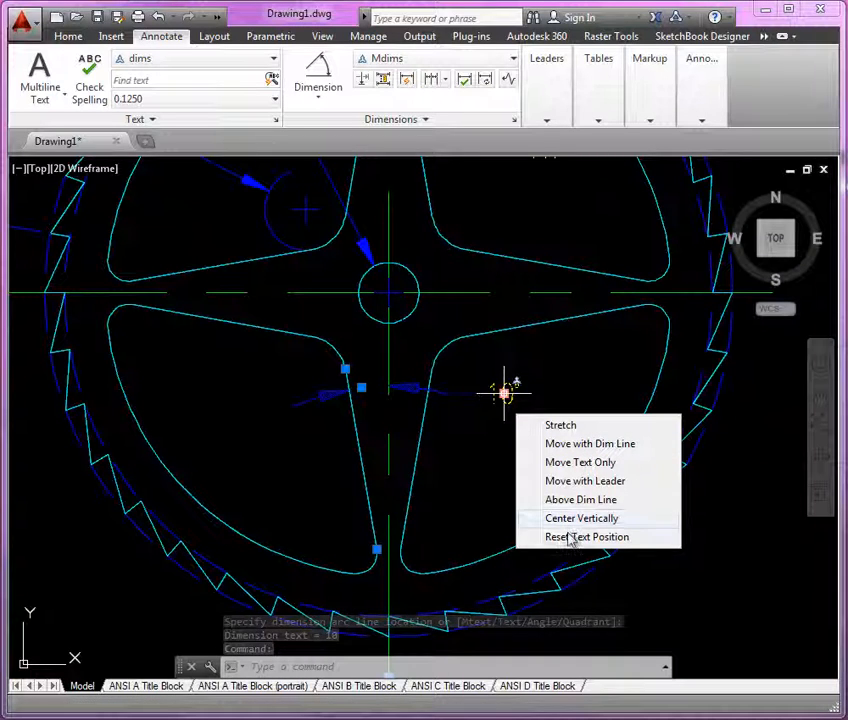
click(580, 462)
scroll(365, 369, up, 3)
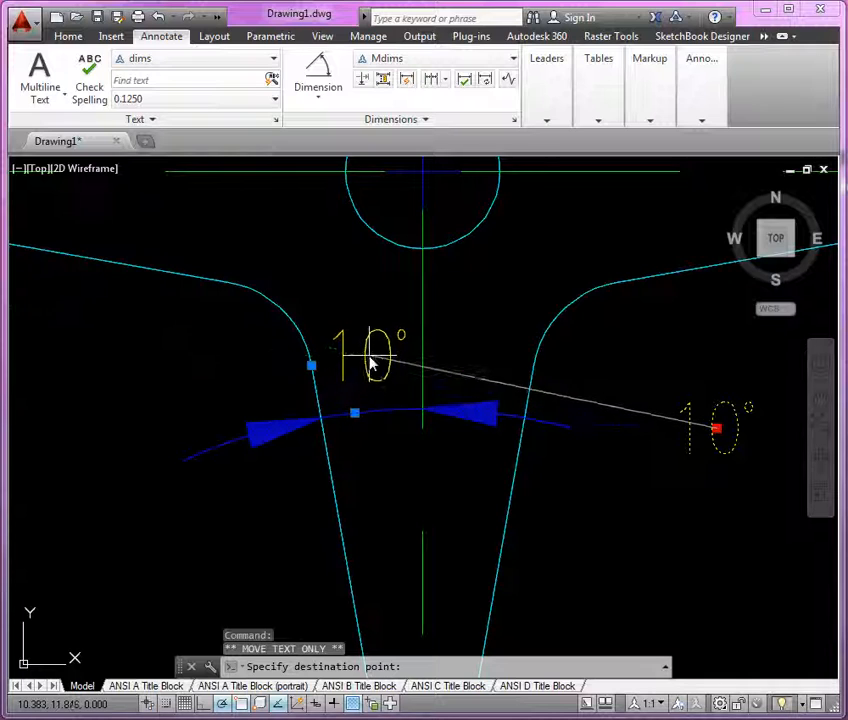
click(370, 357)
key(Escape)
key(Escape)
Step: Switch to the ANSI A Title Block (portrait) layout
scroll(371, 346, down, 2)
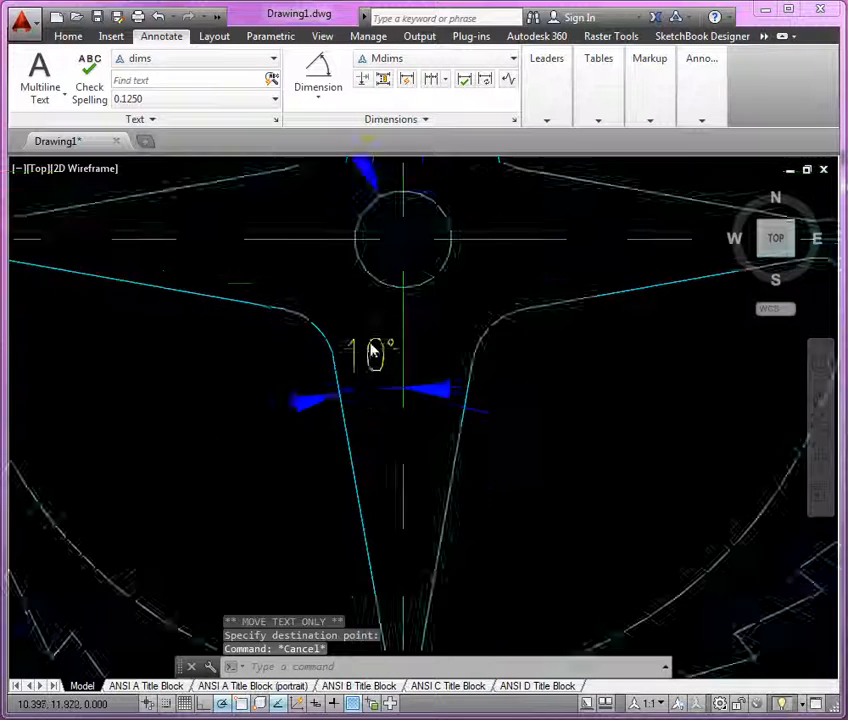
scroll(371, 352, down, 8)
scroll(454, 465, up, 2)
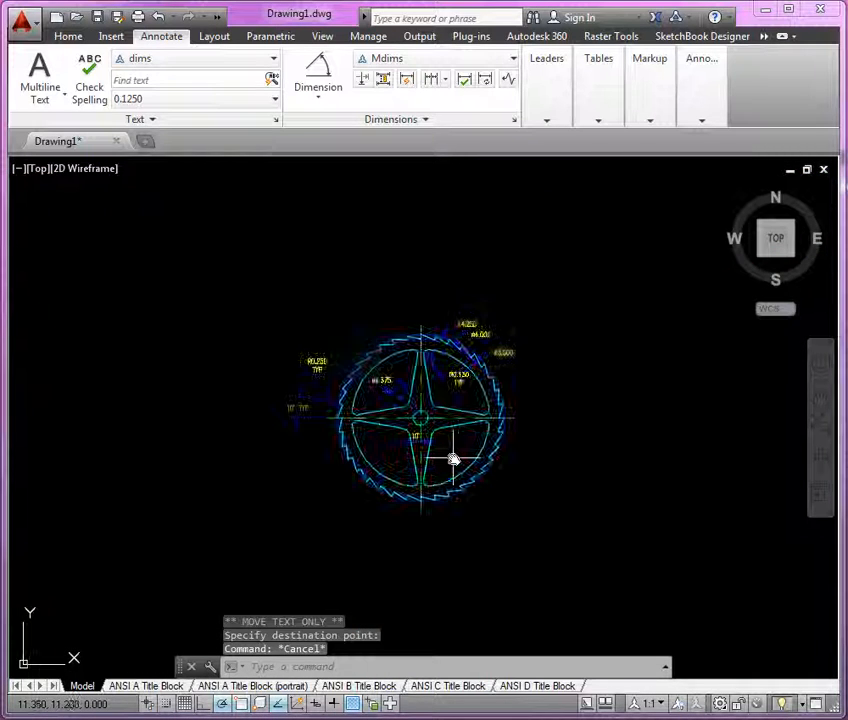
scroll(453, 459, up, 2)
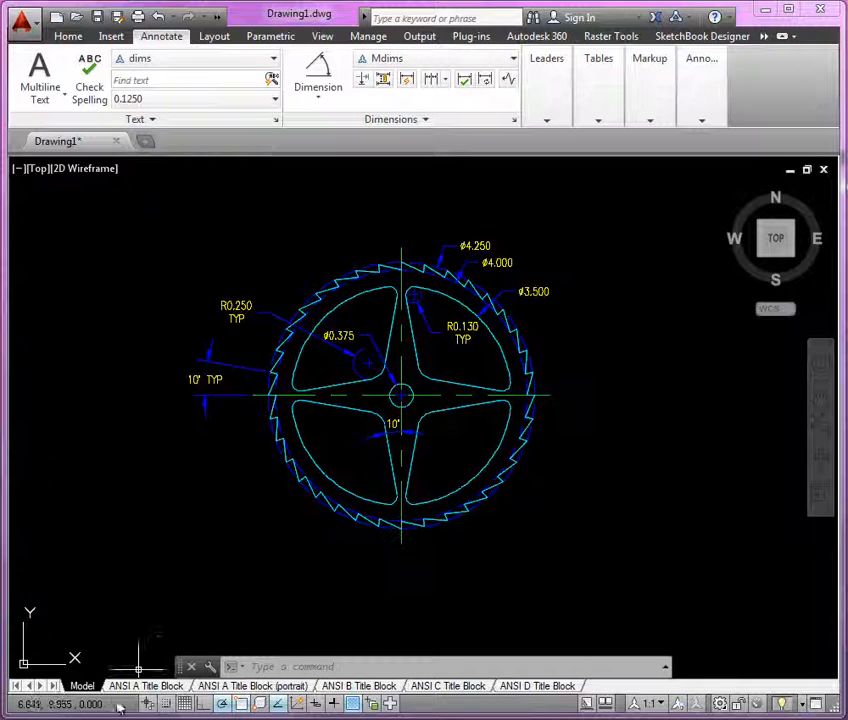
click(147, 687)
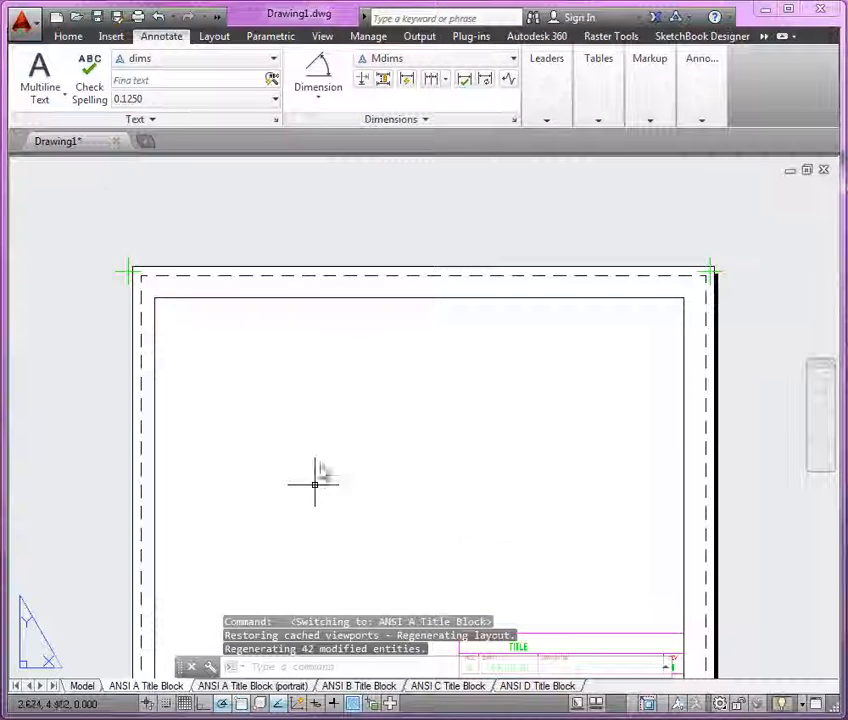
click(226, 687)
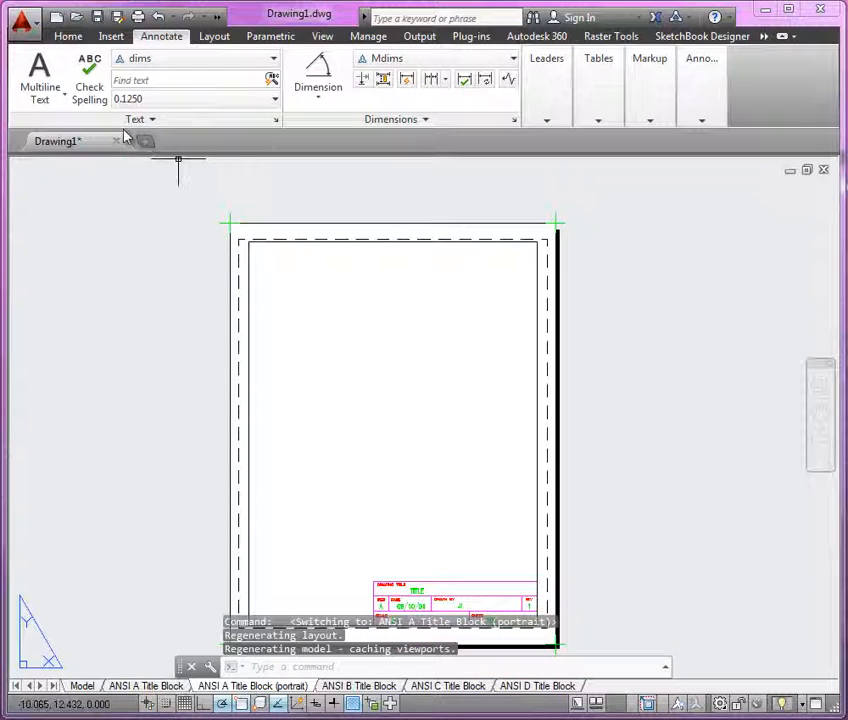
Step: Turn on the Viewport layer so the layout's viewport shows
click(68, 36)
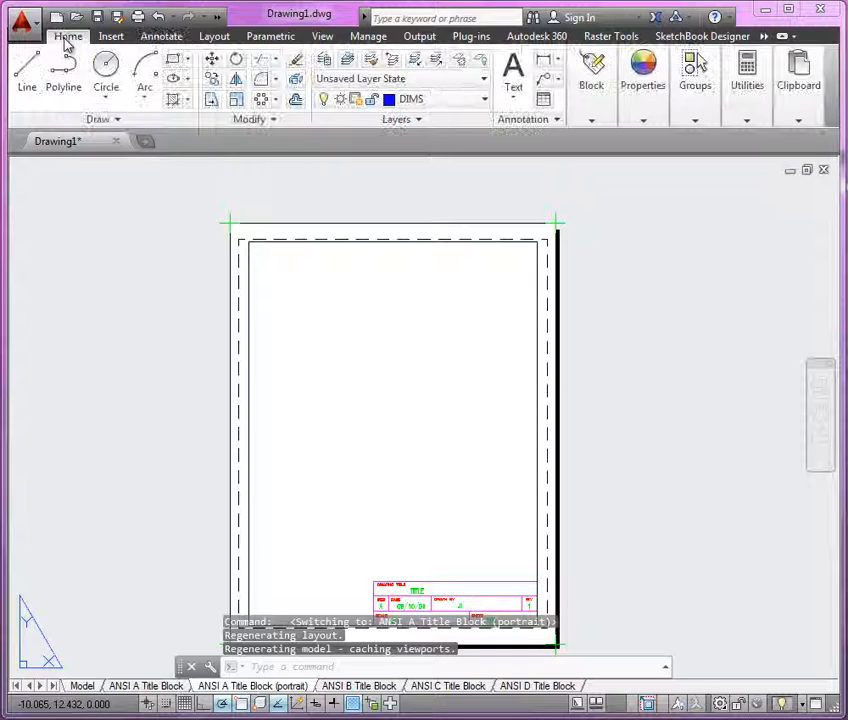
click(464, 104)
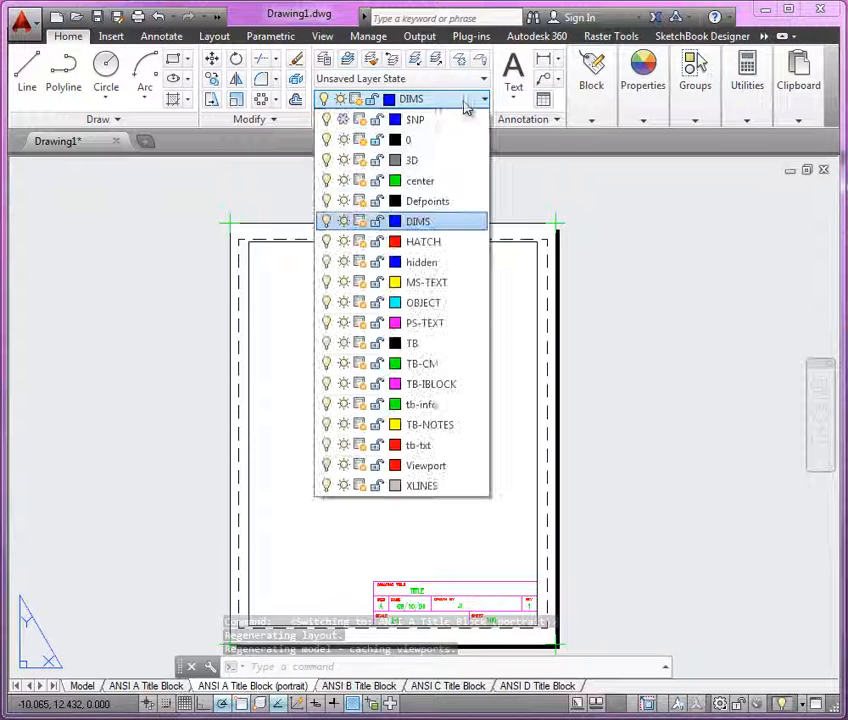
click(327, 467)
click(643, 425)
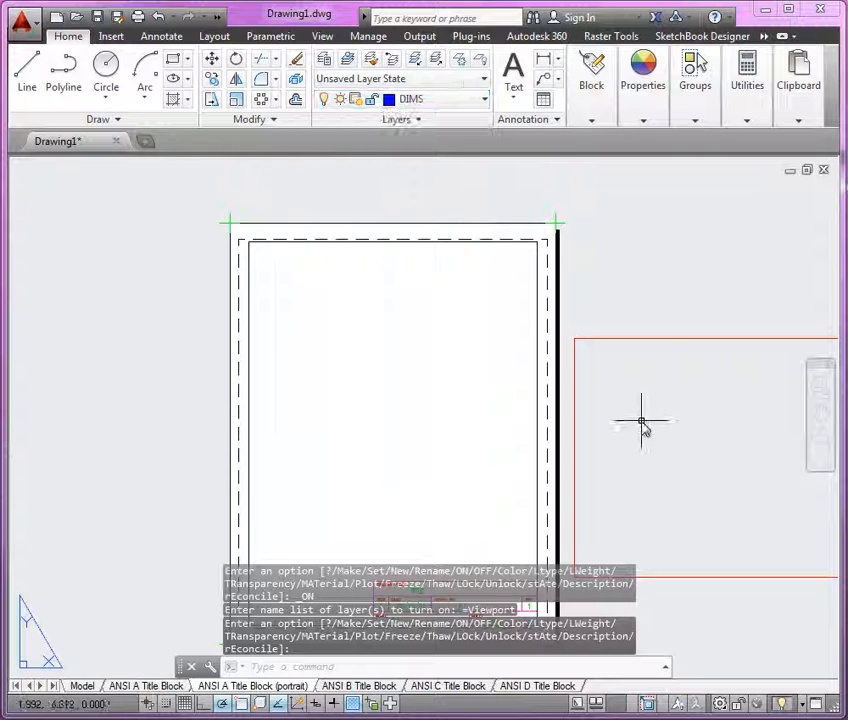
Step: Stretch the viewport's corners so it fills the portrait sheet border above the title block
click(575, 341)
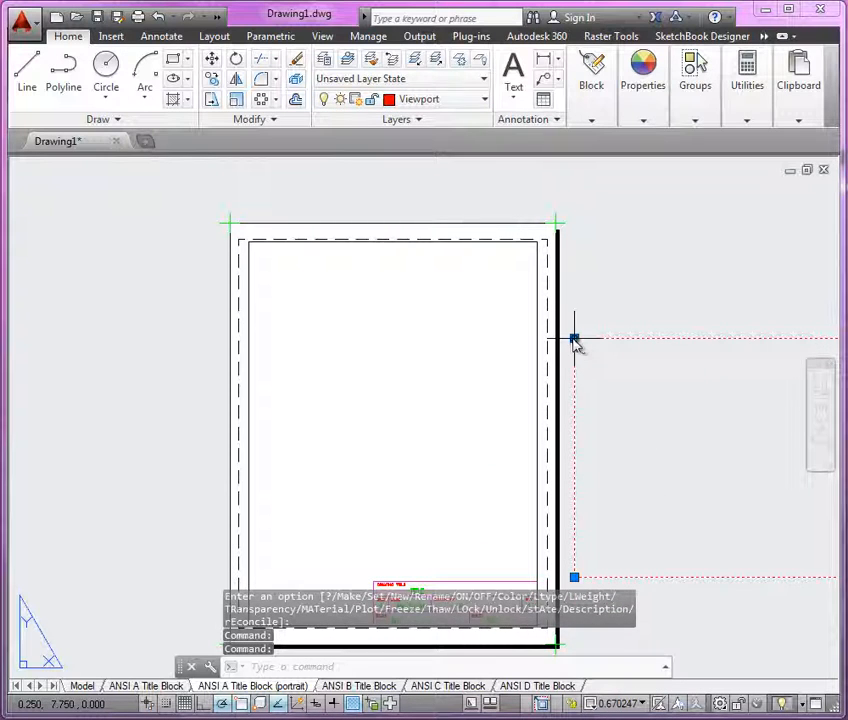
click(575, 341)
scroll(348, 470, down, 2)
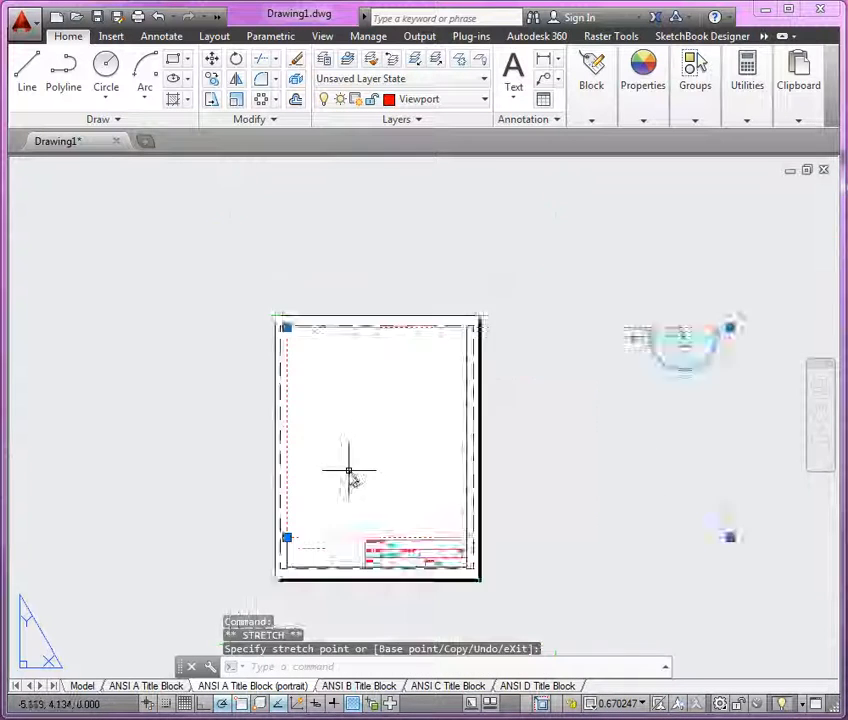
scroll(348, 470, down, 2)
scroll(537, 509, up, 2)
click(625, 524)
click(625, 524)
scroll(378, 527, up, 4)
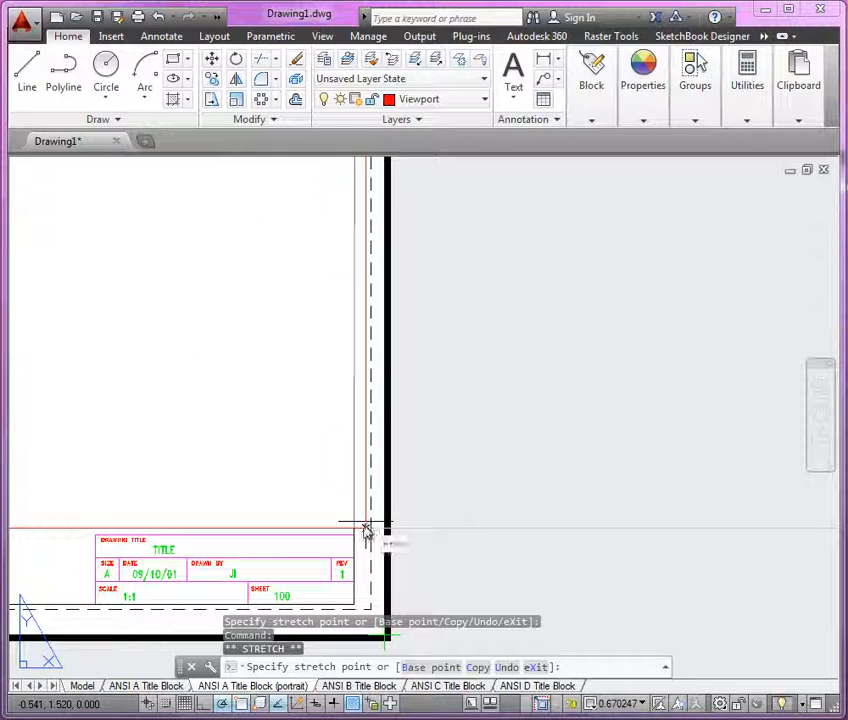
click(360, 536)
scroll(594, 543, down, 4)
scroll(437, 472, up, 2)
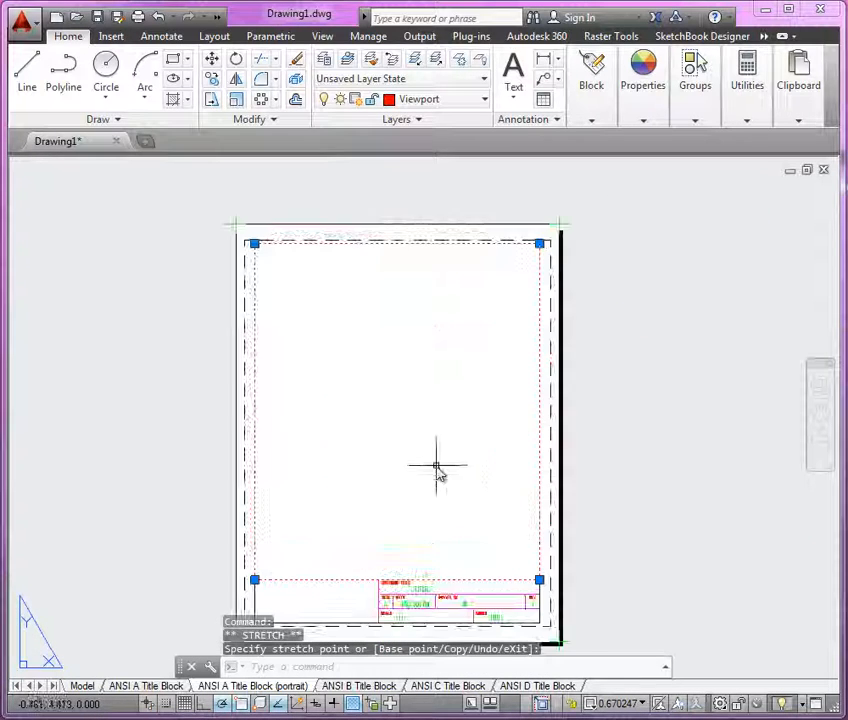
key(Escape)
Step: Activate the viewport and zoom to the extents of the sprocket drawing
double_click(437, 468)
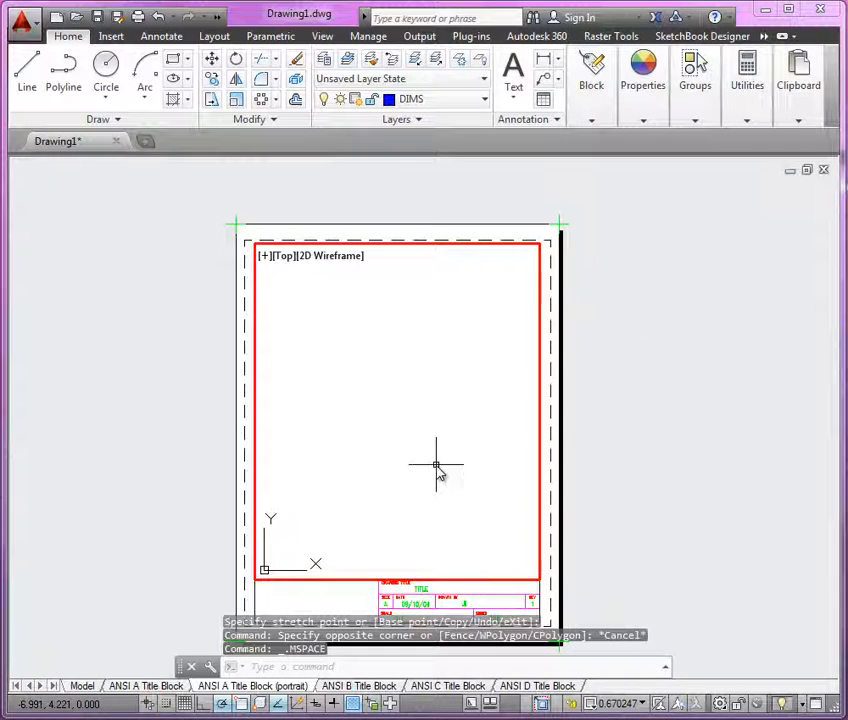
text(z)
key(Return)
text(e)
key(Return)
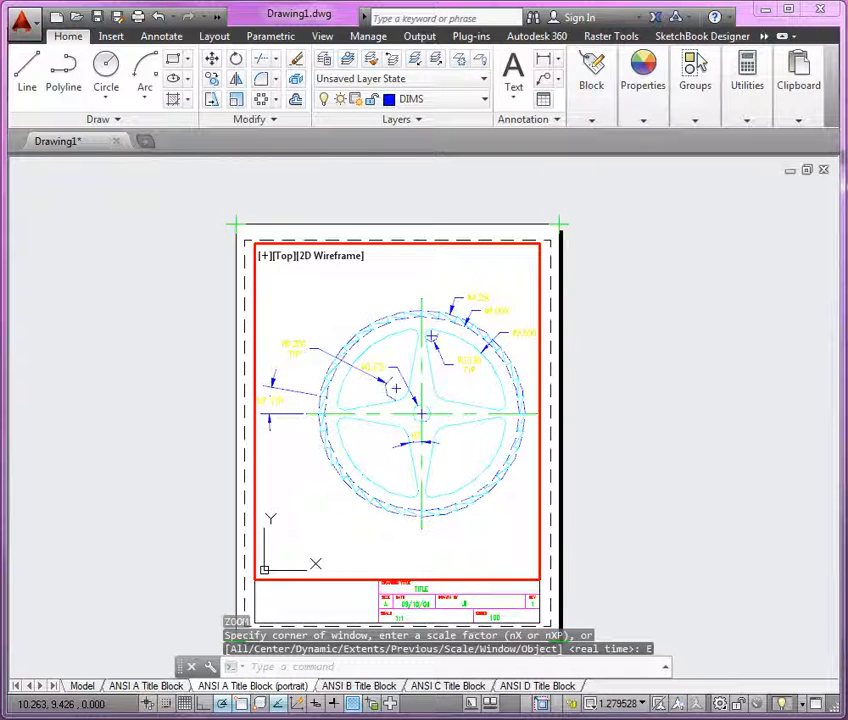
Step: Set the viewport scale to 1:1 and return to paper space
click(606, 703)
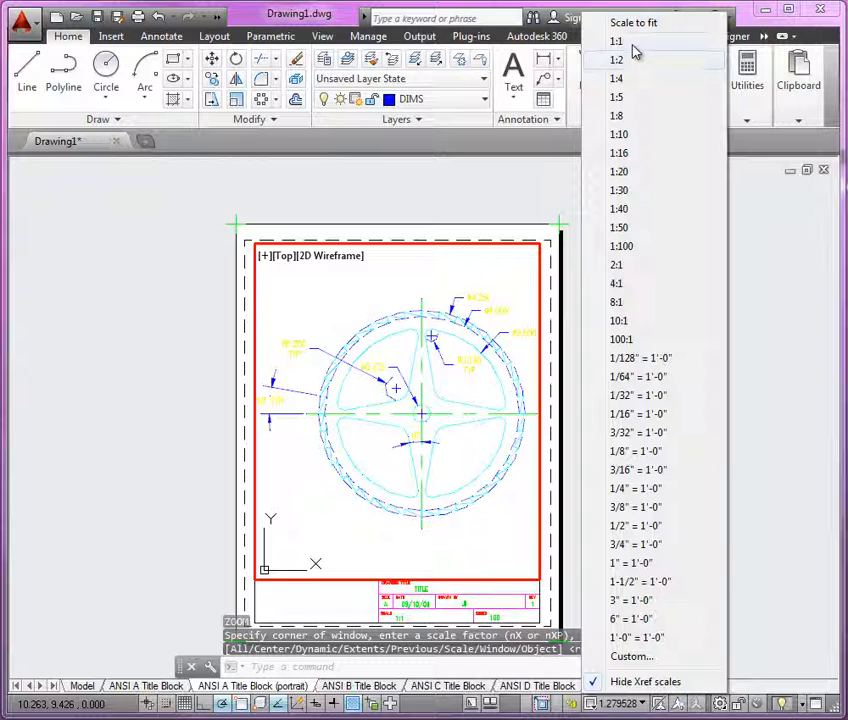
click(631, 43)
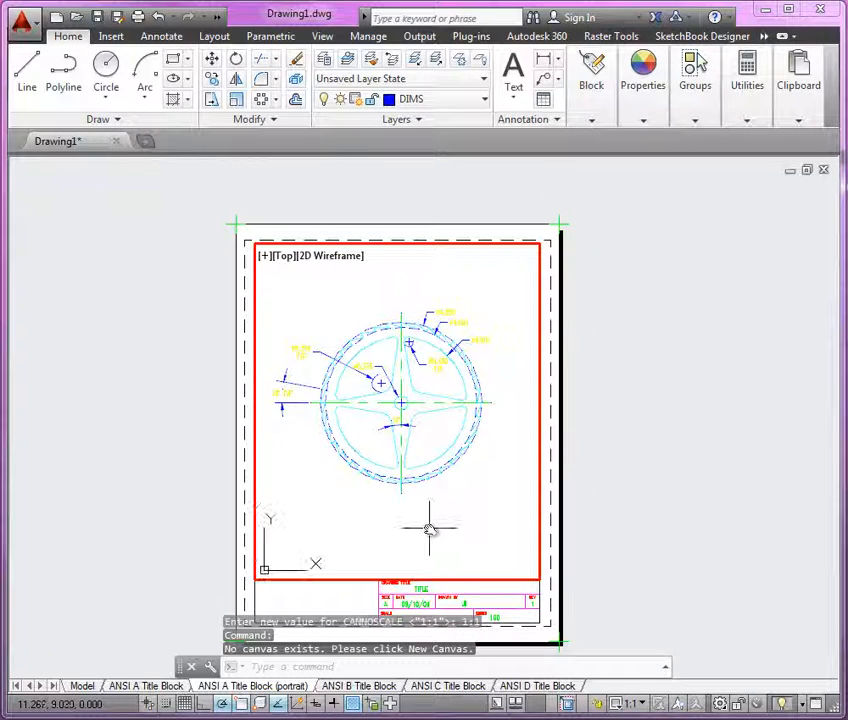
double_click(595, 537)
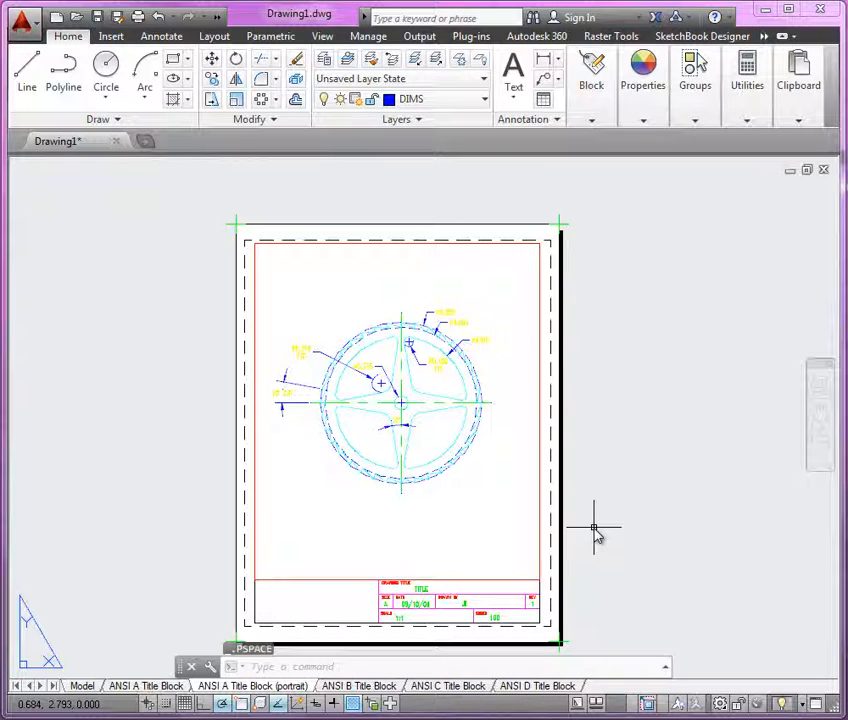
Step: Freeze the Viewport layer by picking the viewport's border
click(461, 59)
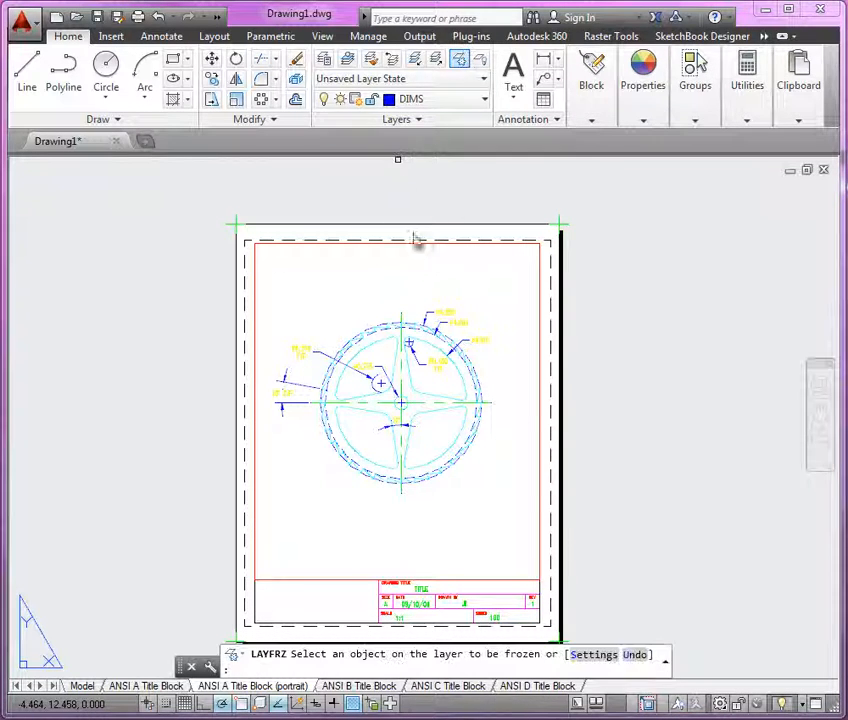
click(333, 583)
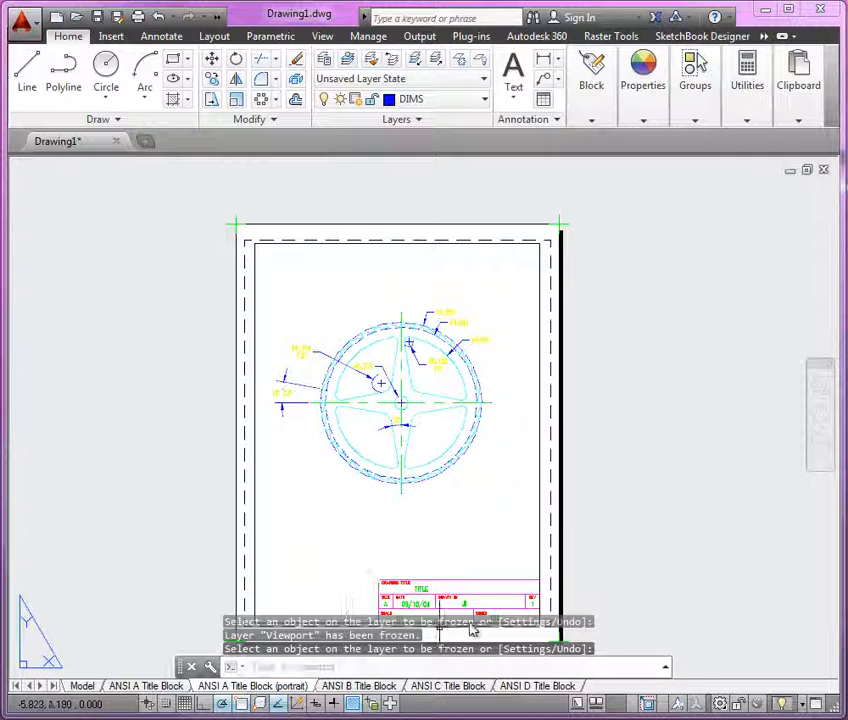
scroll(473, 628, up, 5)
middle_drag(439, 560, 425, 468)
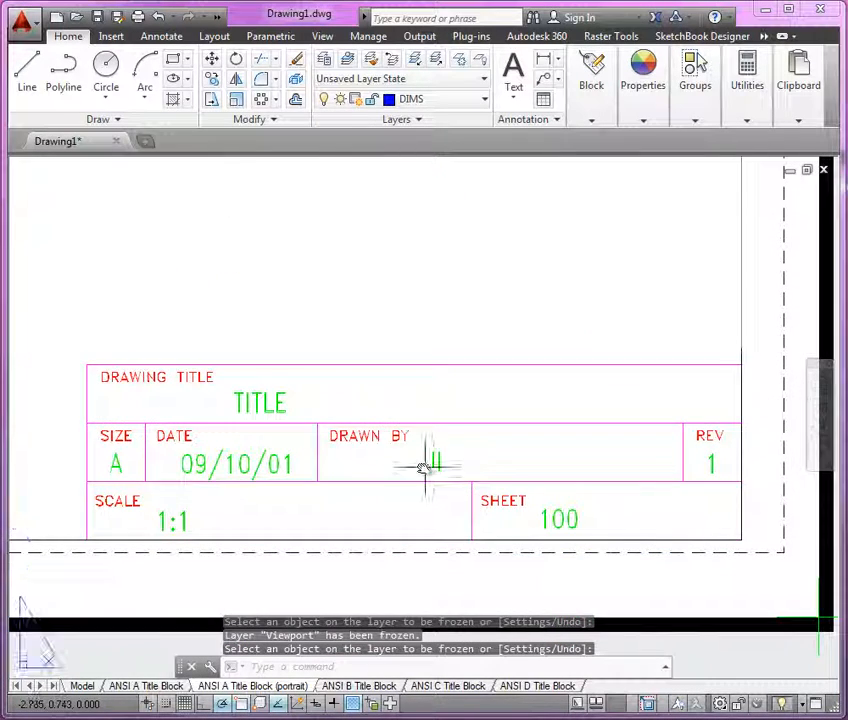
key(Escape)
Step: Edit the title block attributes and set the drawing title to PROBLEM 2-6
click(233, 409)
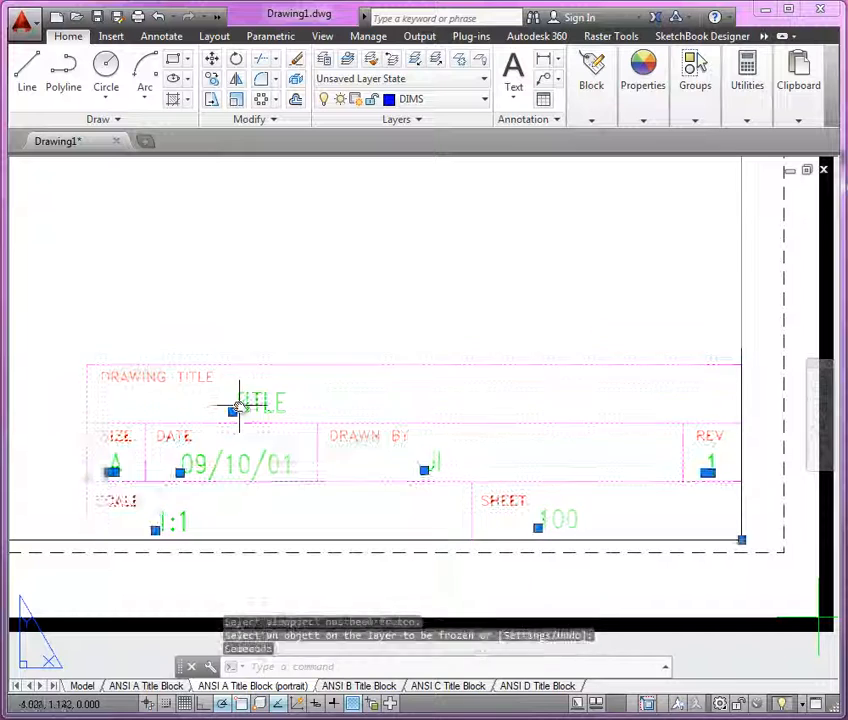
double_click(240, 404)
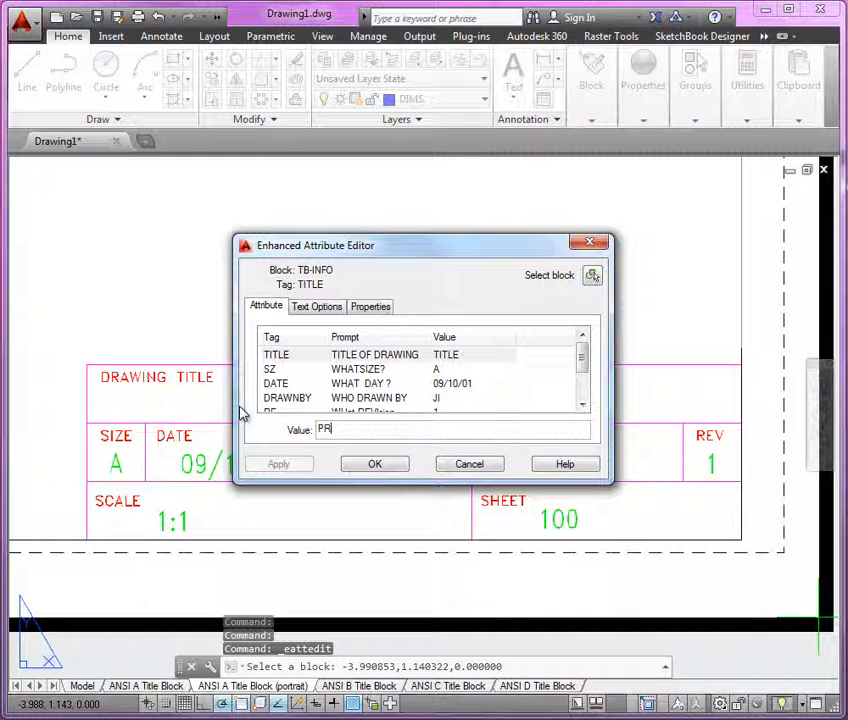
text(PROBLEM 2-6)
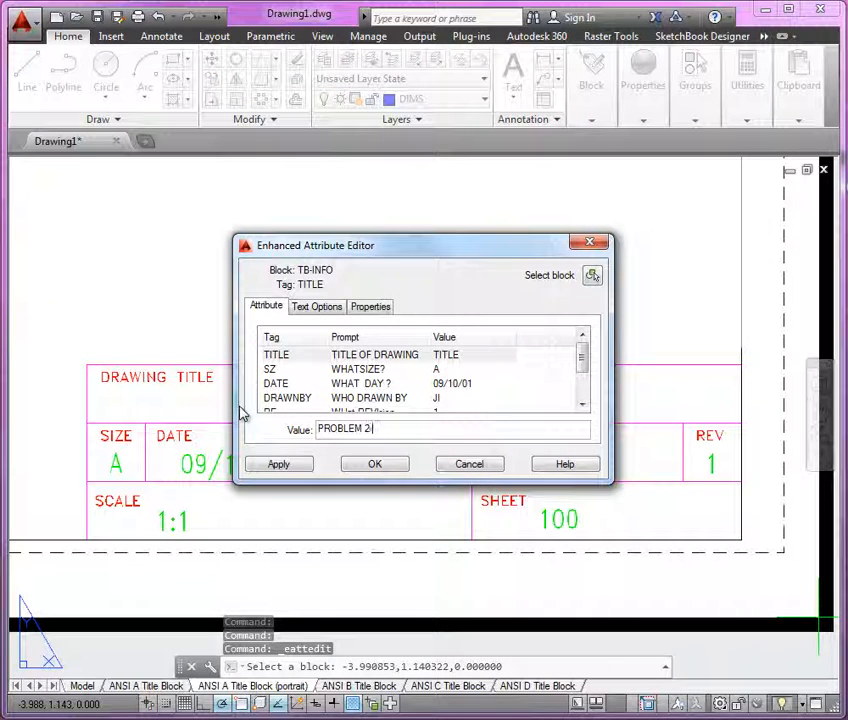
click(362, 466)
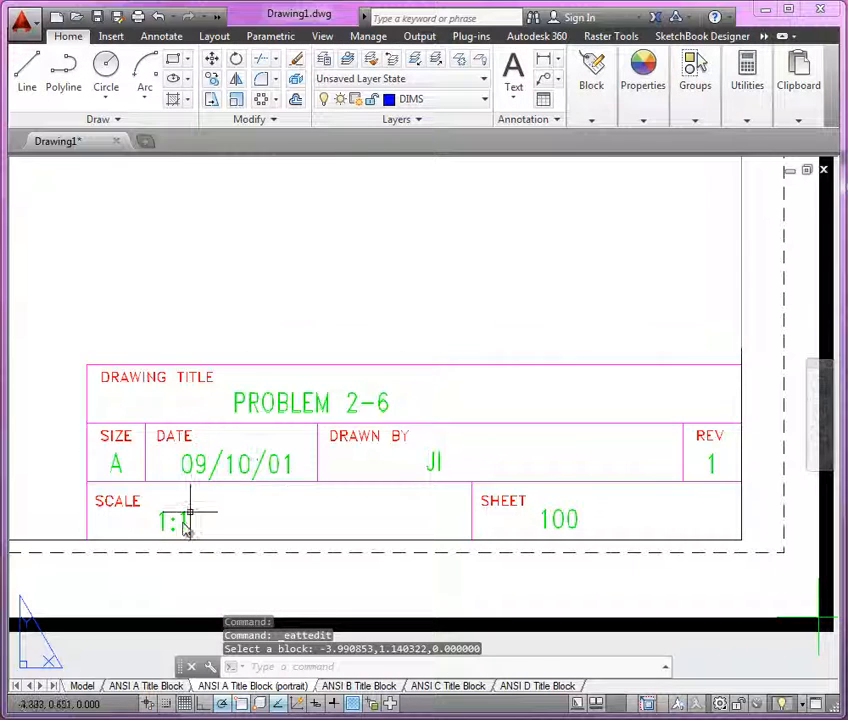
Step: Set the title block's sheet value to 6 OF 6
text(z)
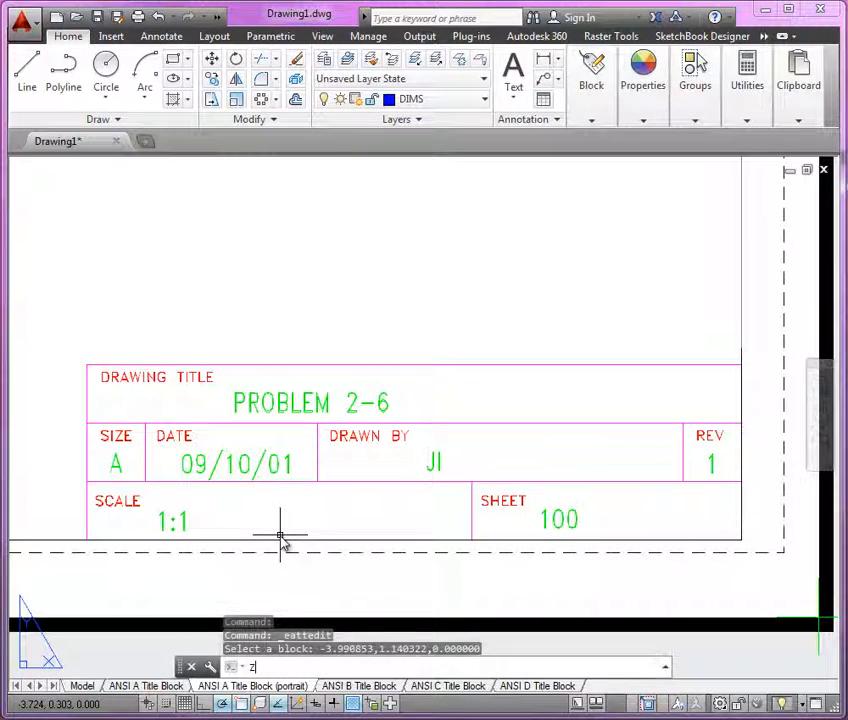
key(Escape)
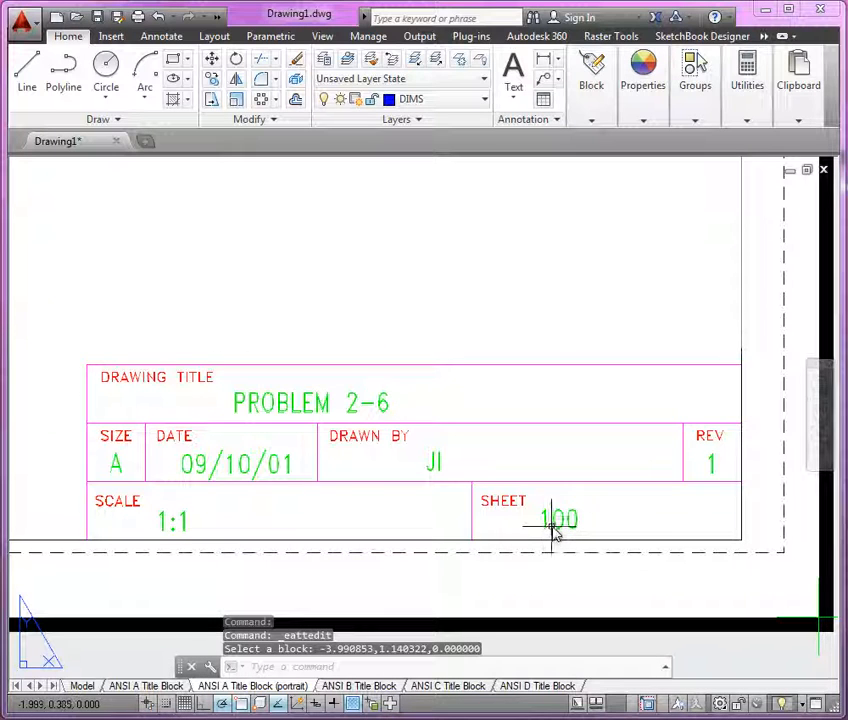
double_click(554, 531)
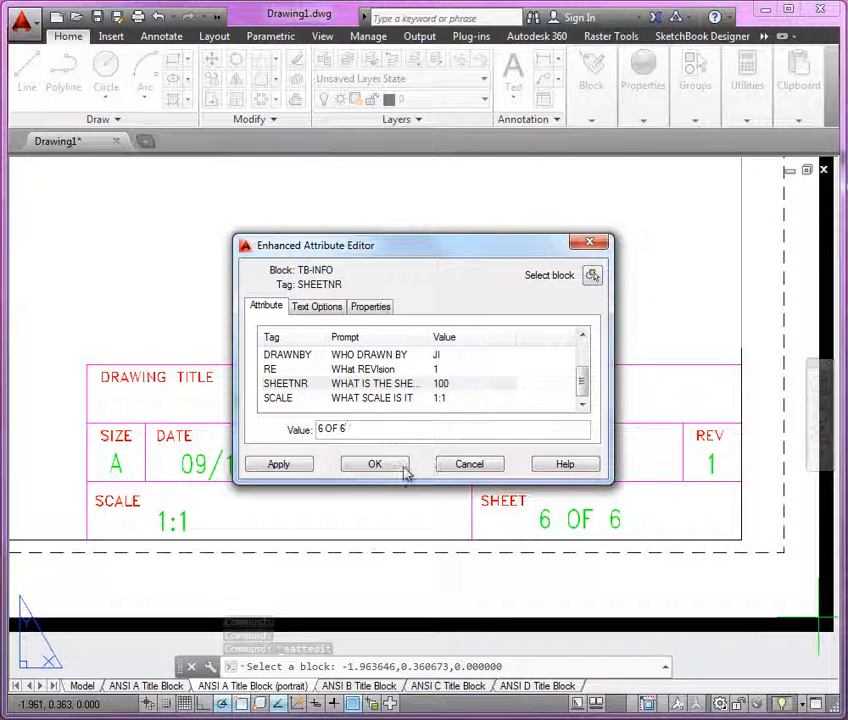
click(394, 469)
Step: Create a new page setup for this layout named PDF-LETTER
text(z)
key(Return)
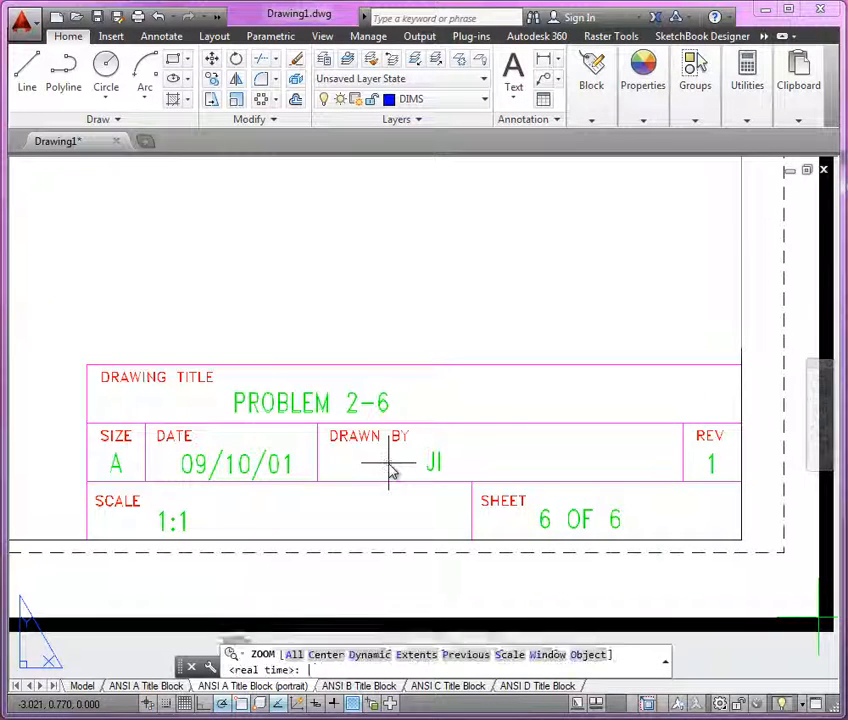
text(e)
key(Return)
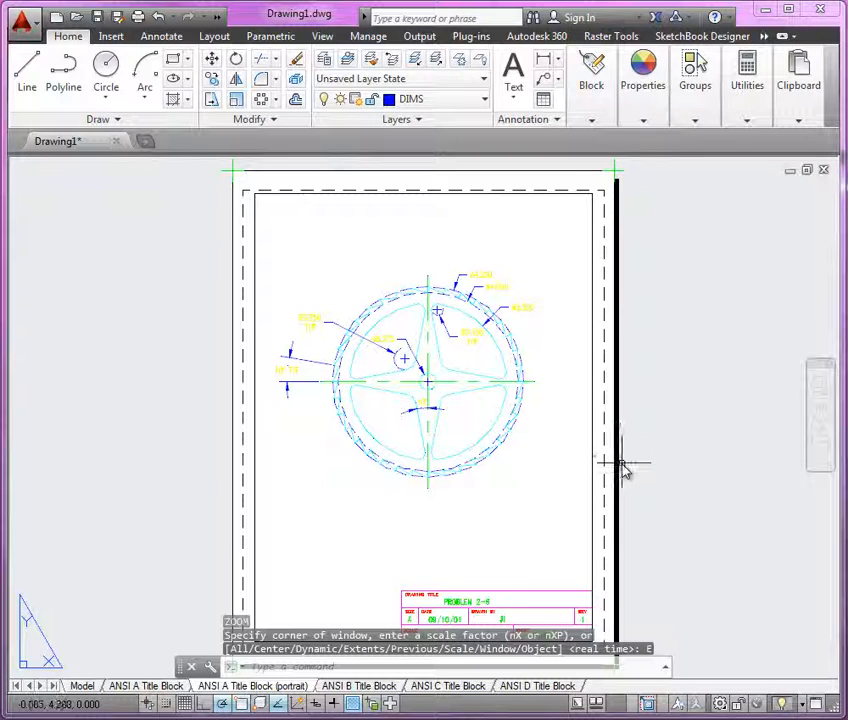
right_click(230, 686)
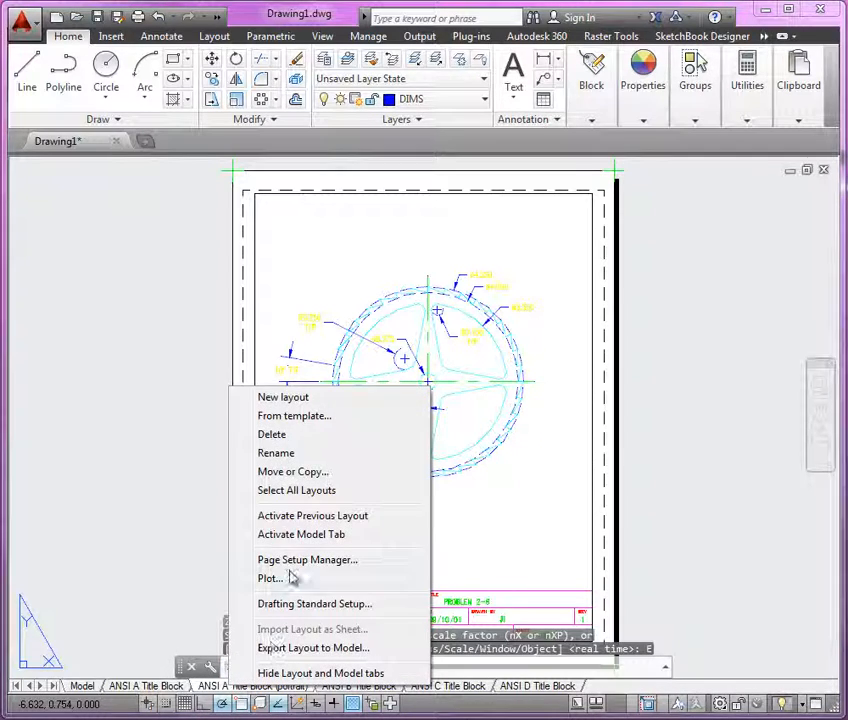
click(291, 562)
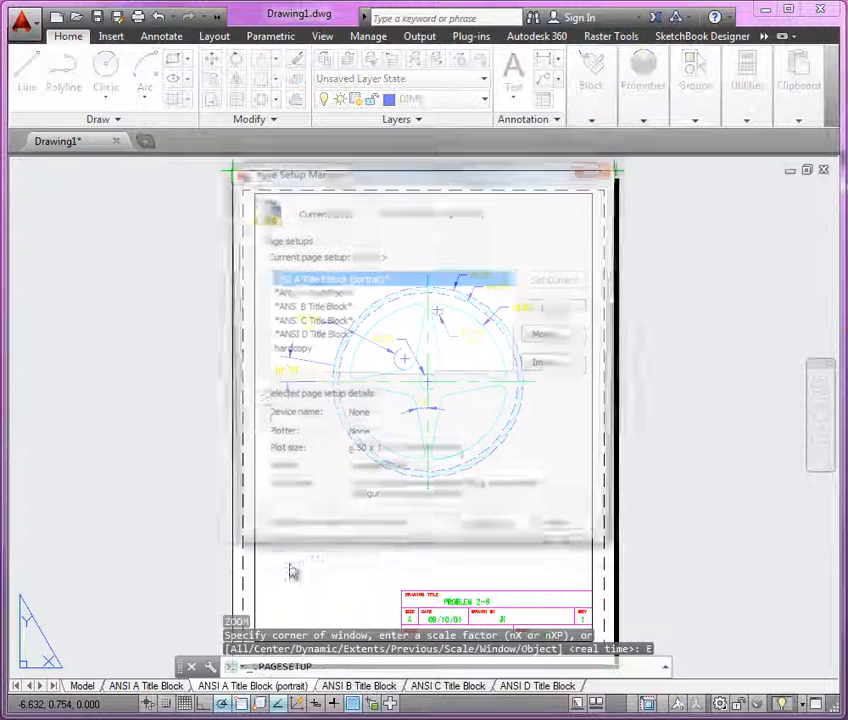
click(552, 309)
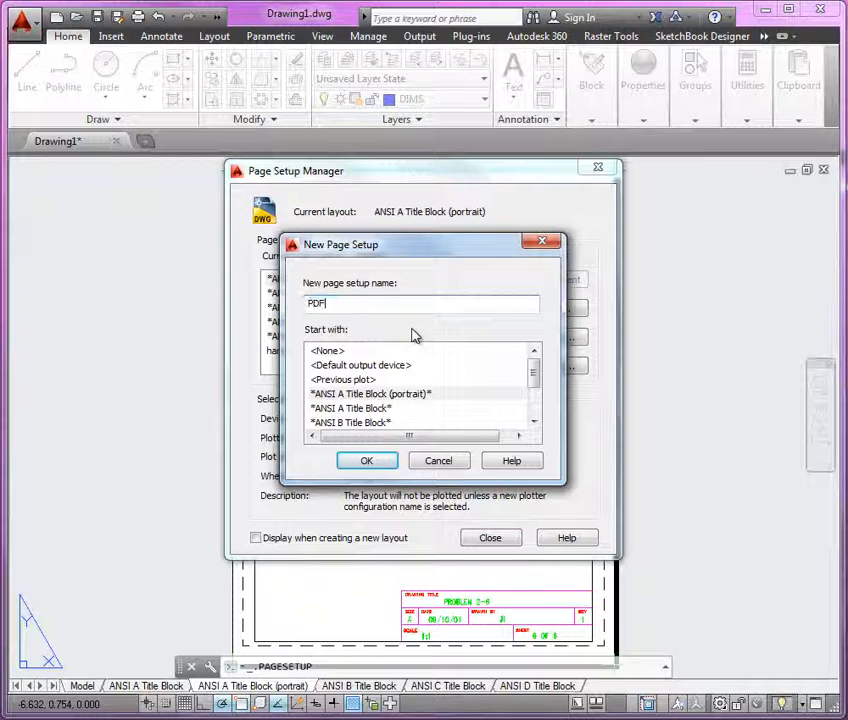
text(ER)
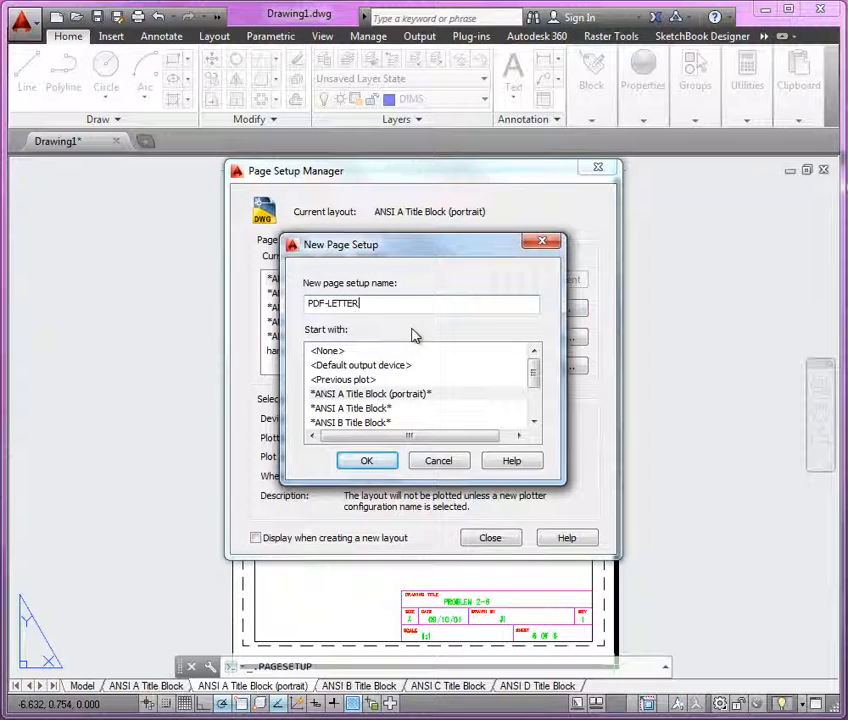
key(Return)
Step: Choose the DWG To PDF.pc3 plotter with ANSI expand A (8.50 x 11.00 Inches) paper
click(292, 243)
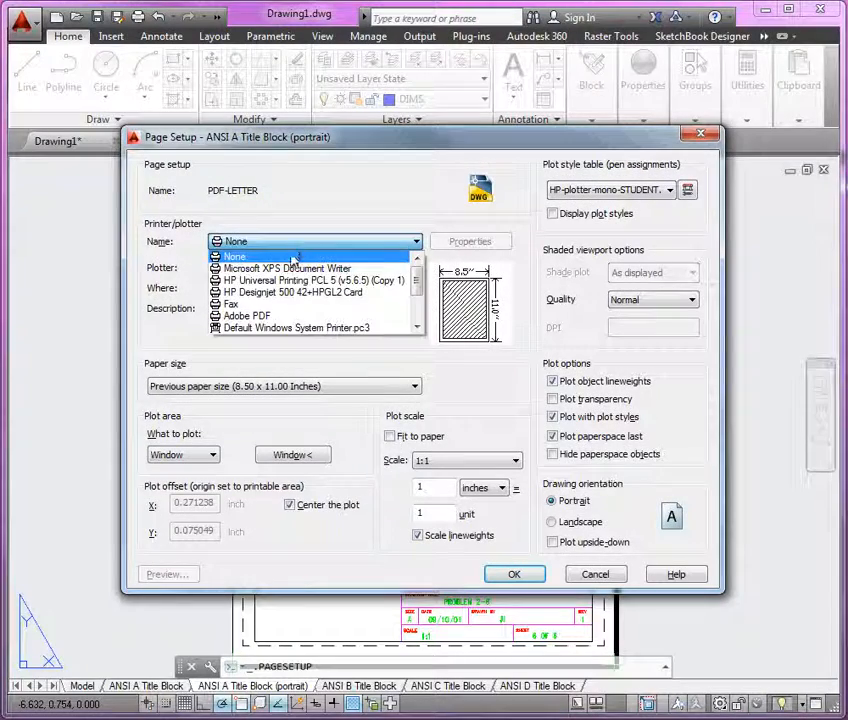
scroll(292, 300, down, 2)
click(292, 305)
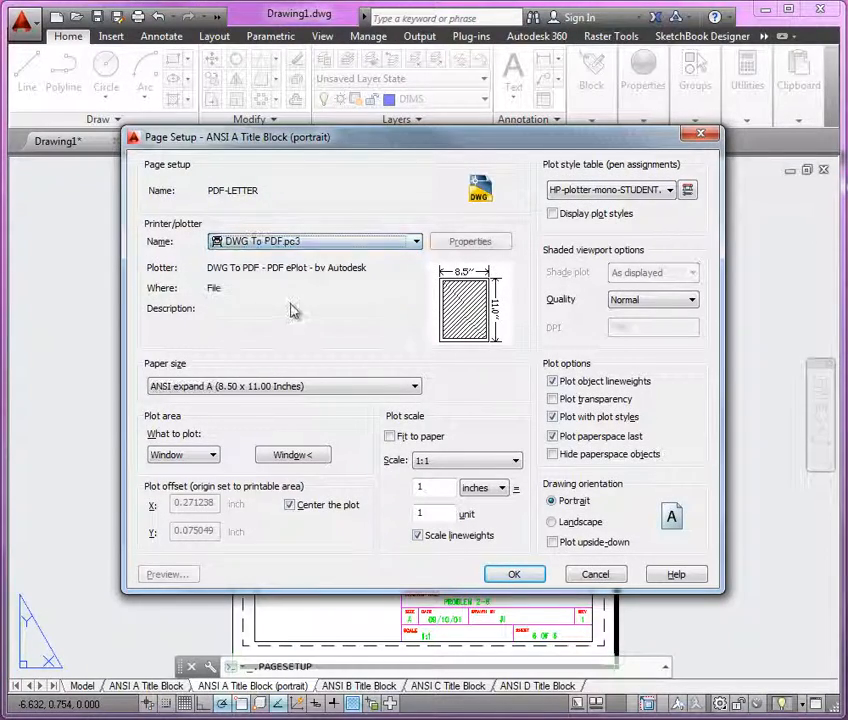
click(236, 389)
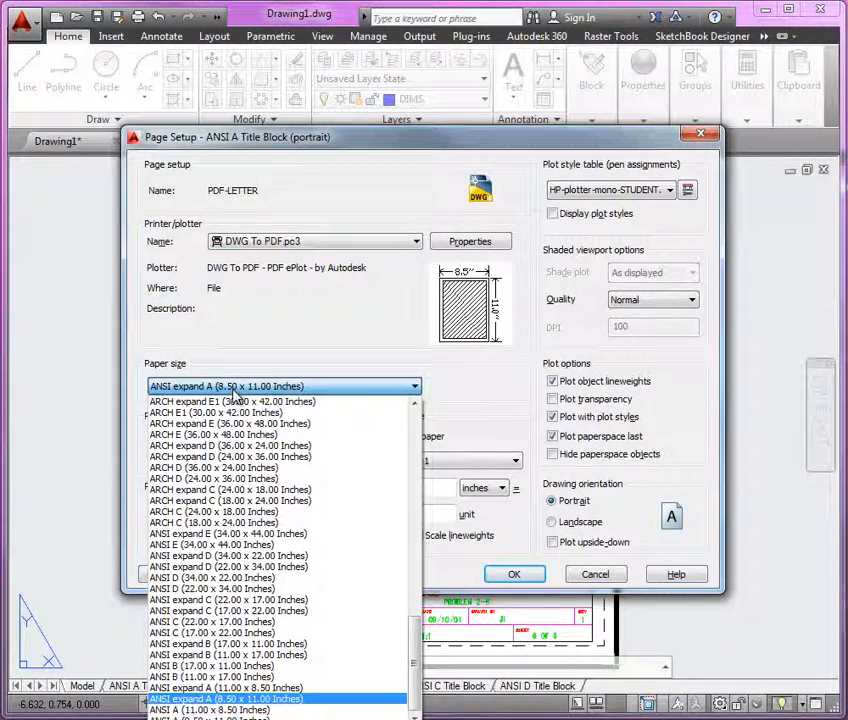
click(235, 389)
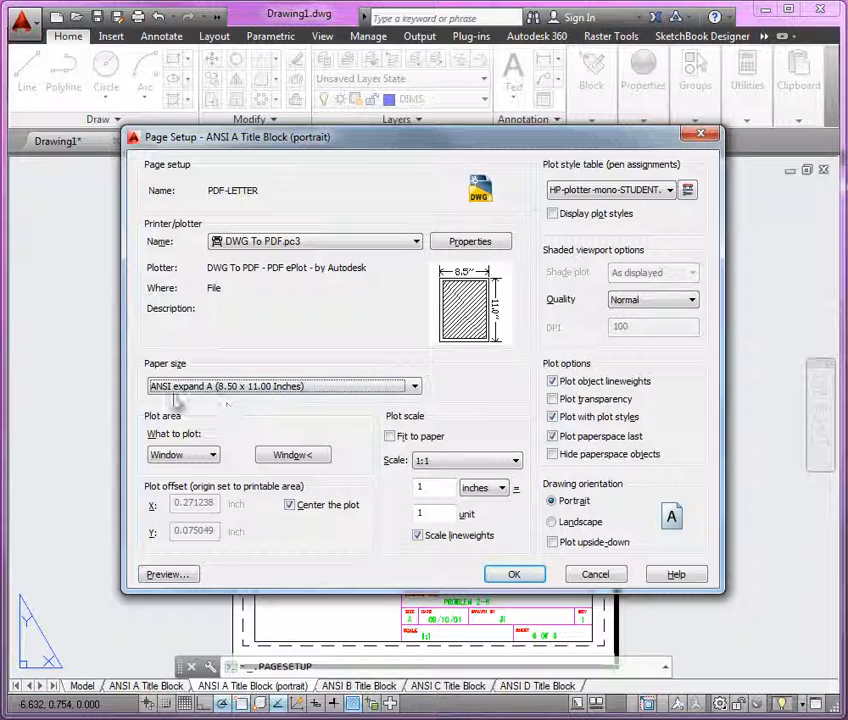
Step: Set the plot area to Extents and turn on Display plot styles
click(212, 456)
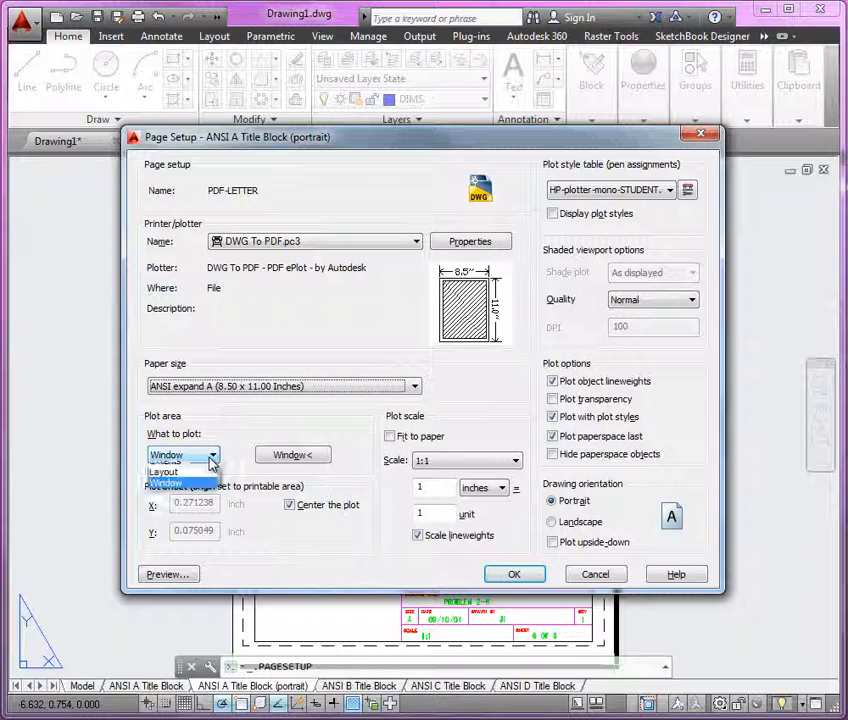
click(189, 482)
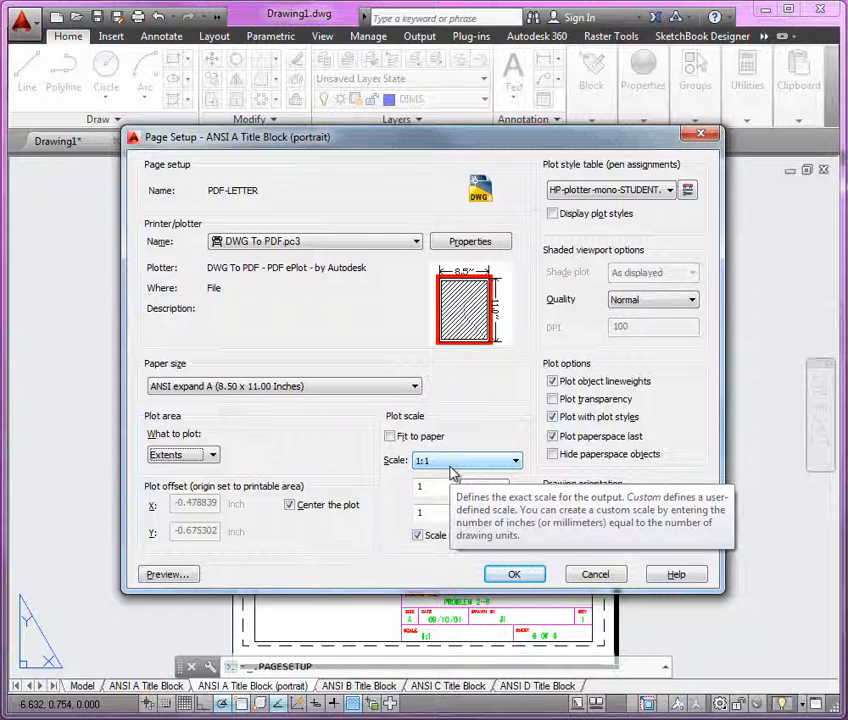
click(598, 216)
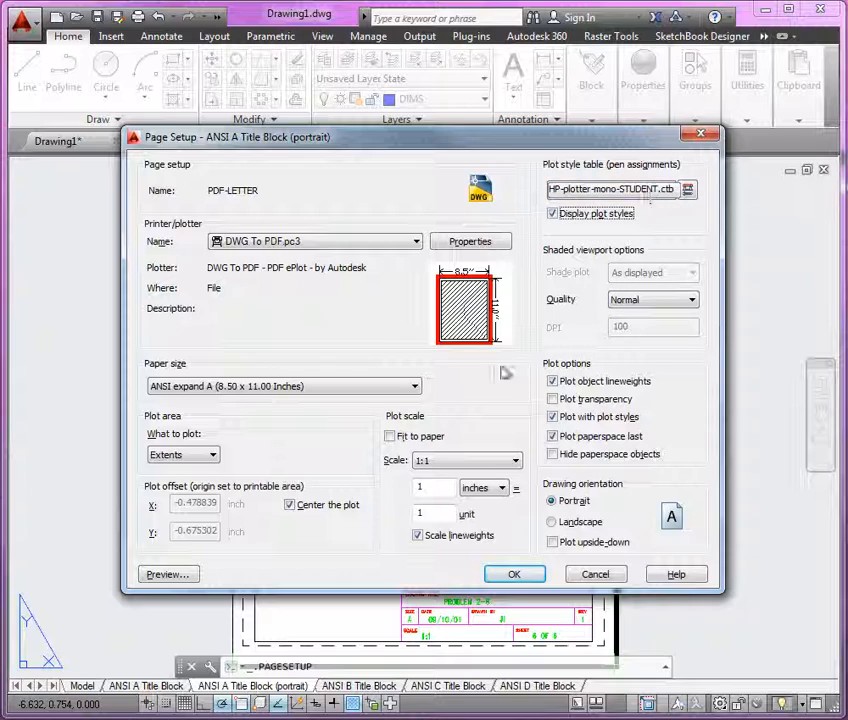
Step: Preview the plot, exit the preview, and accept the page setup settings
click(172, 576)
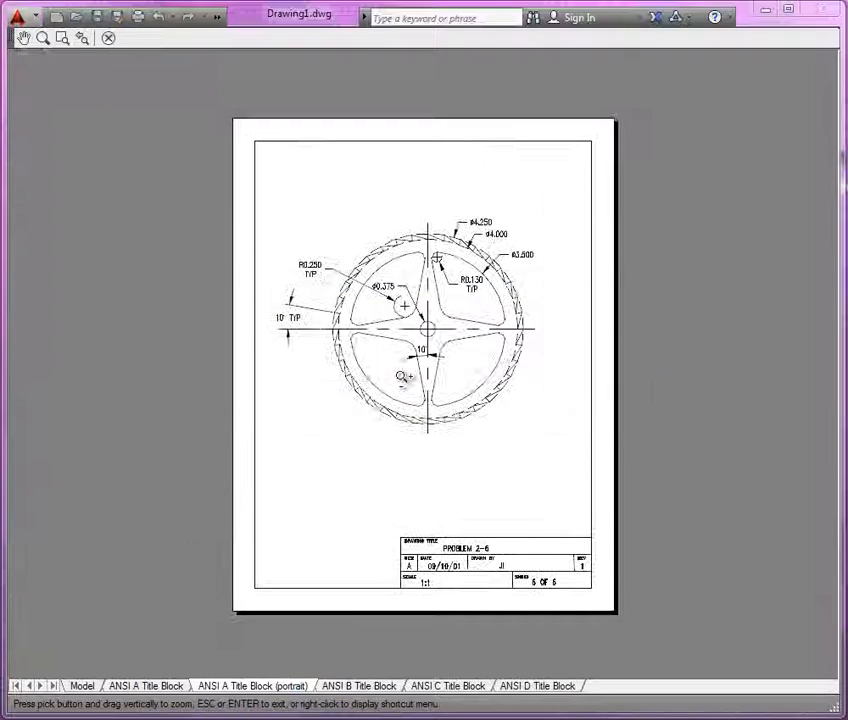
right_click(392, 272)
click(416, 283)
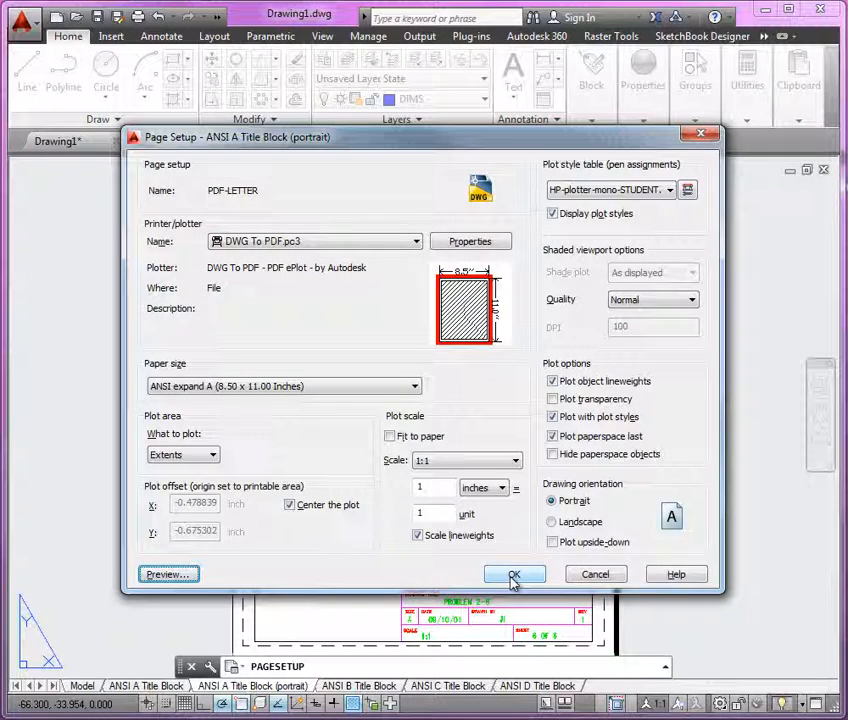
click(513, 577)
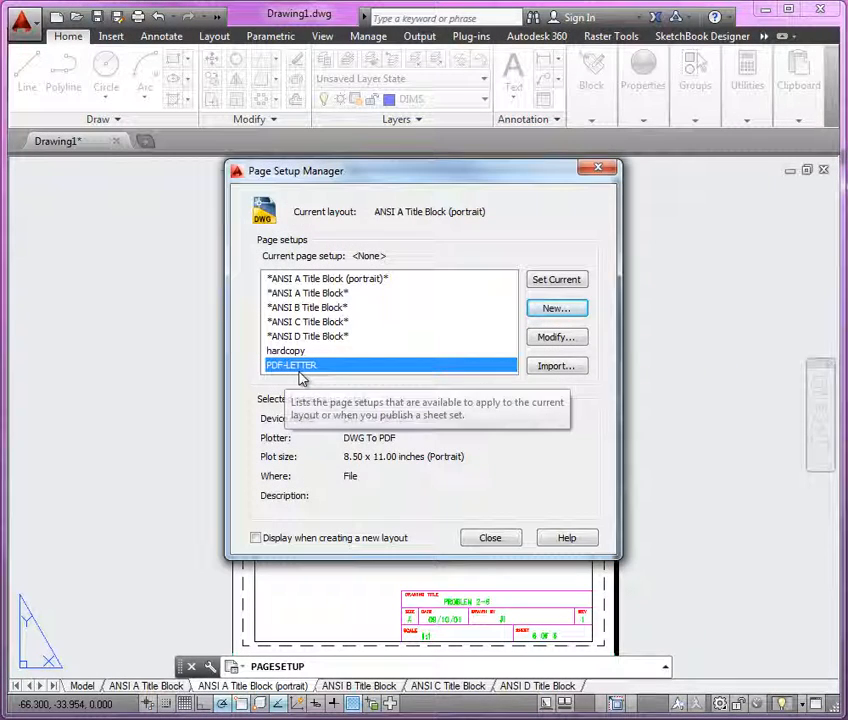
Step: Make PDF-LETTER the layout's current page setup and close the Page Setup Manager
click(553, 282)
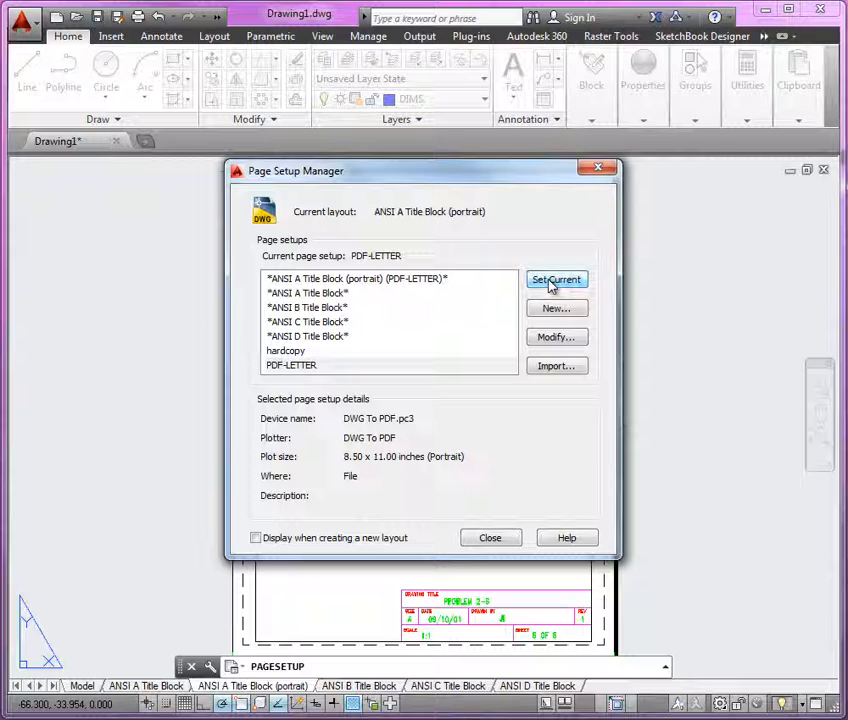
click(489, 538)
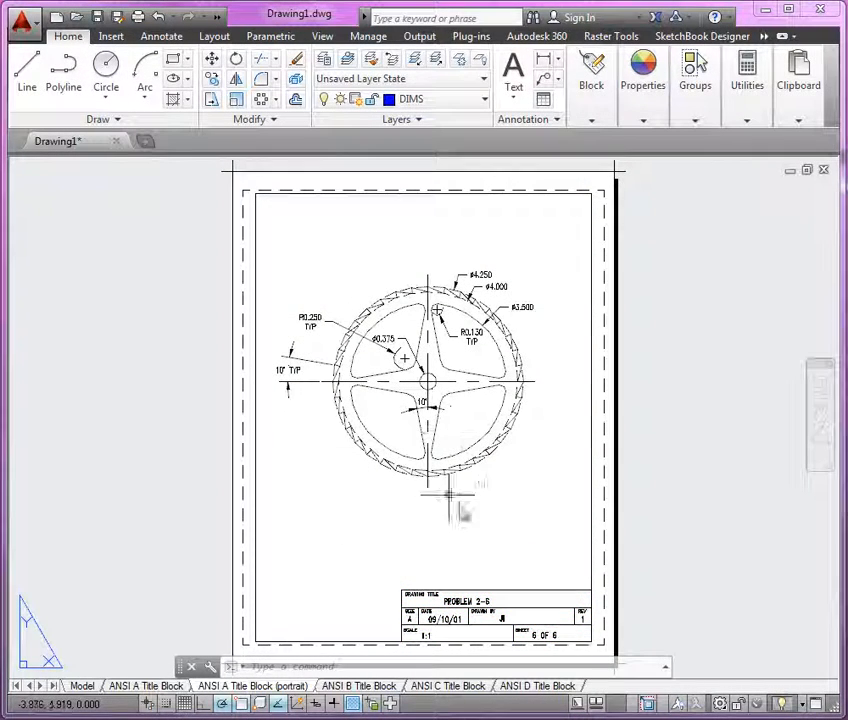